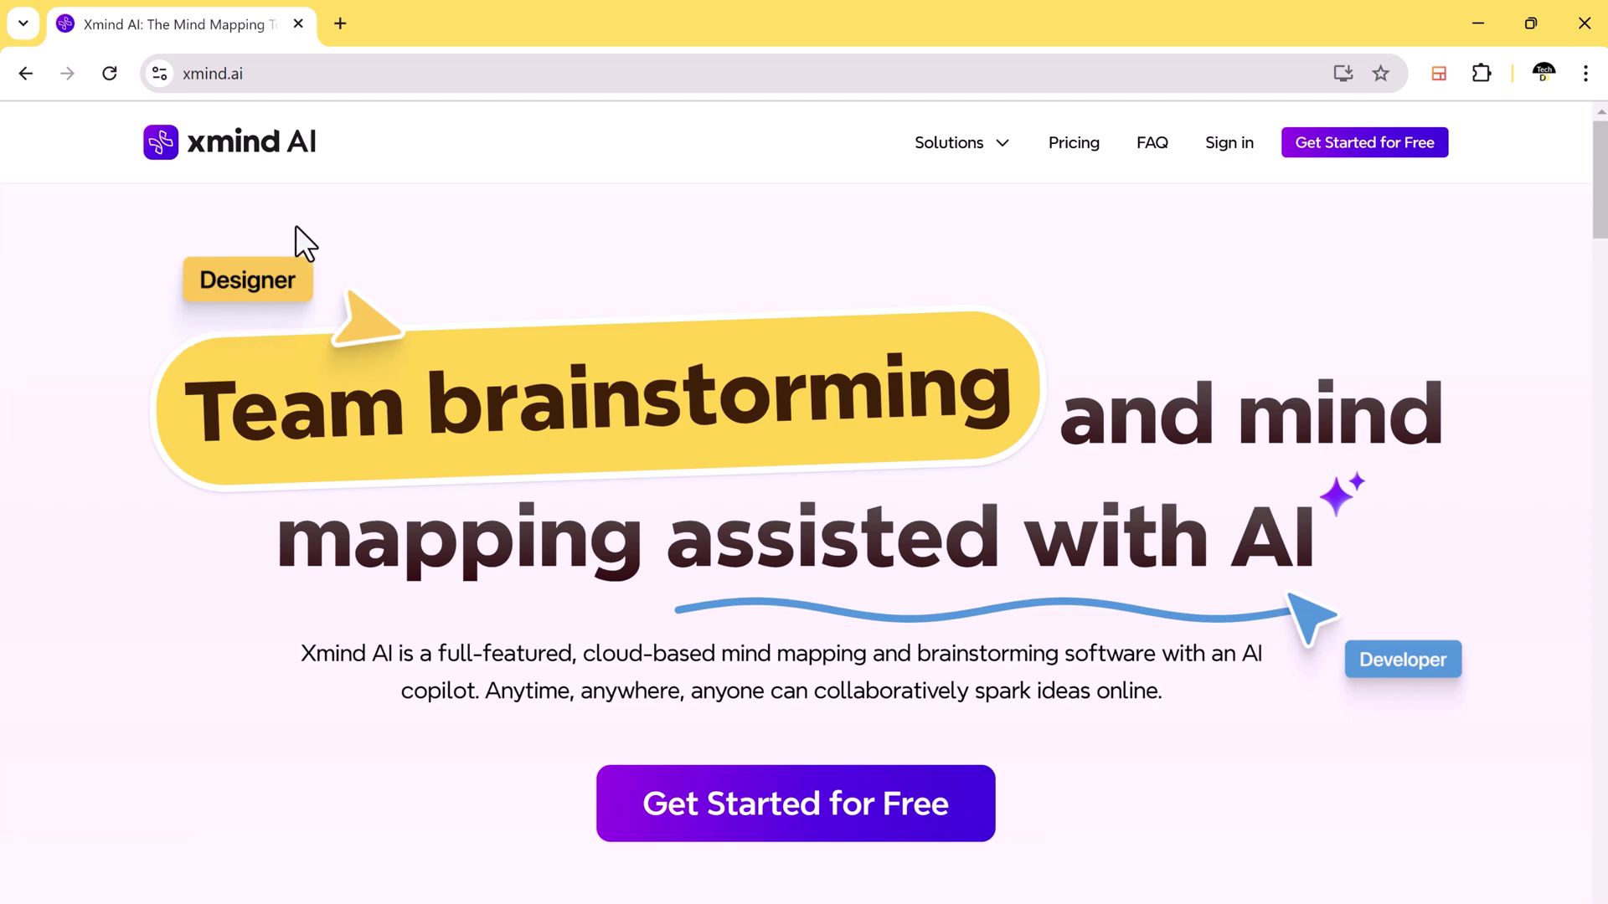
Step: Scroll the xmind.ai landing page through its demo and feature list: Relationship, Tasks, Summary, Notes
scroll(1539, 525, down, 5)
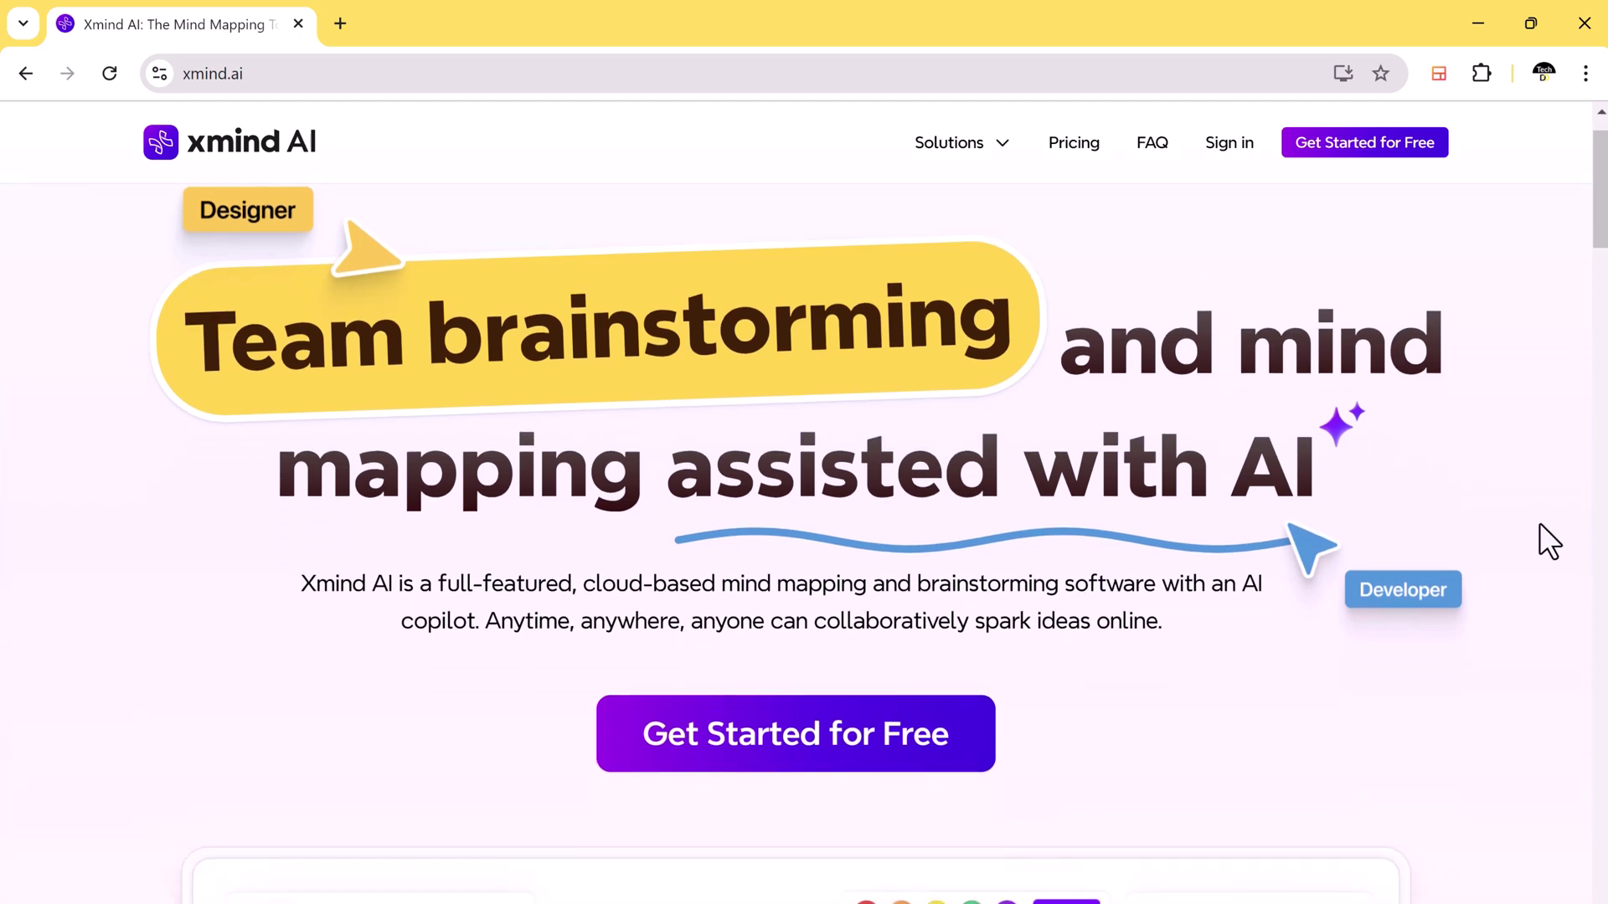
scroll(1540, 526, down, 3)
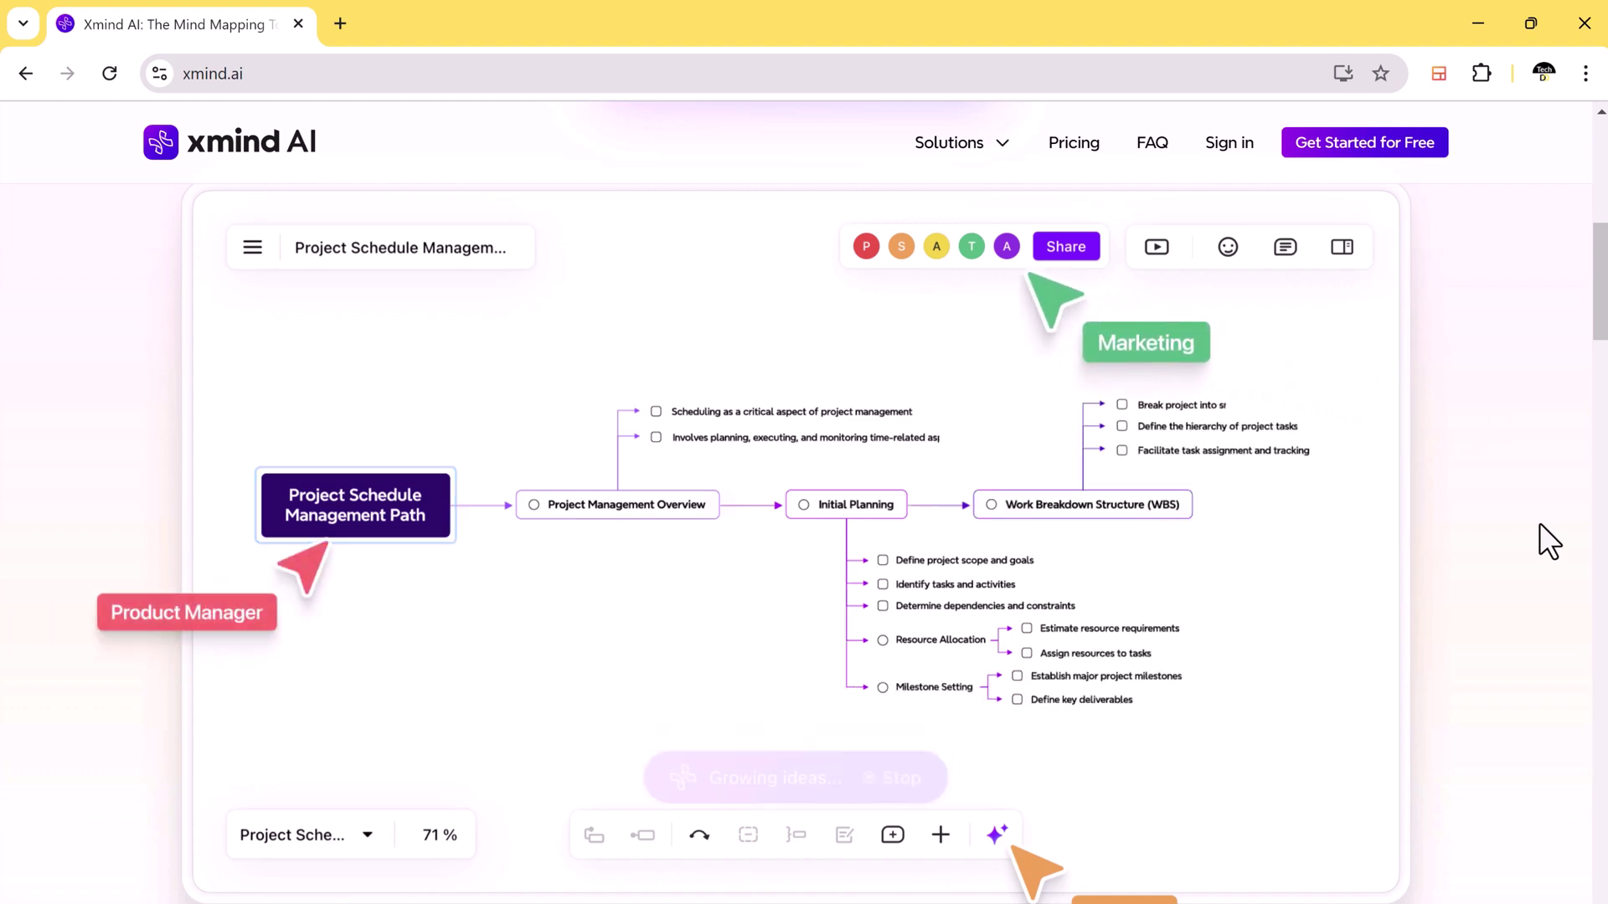
scroll(1541, 526, down, 10)
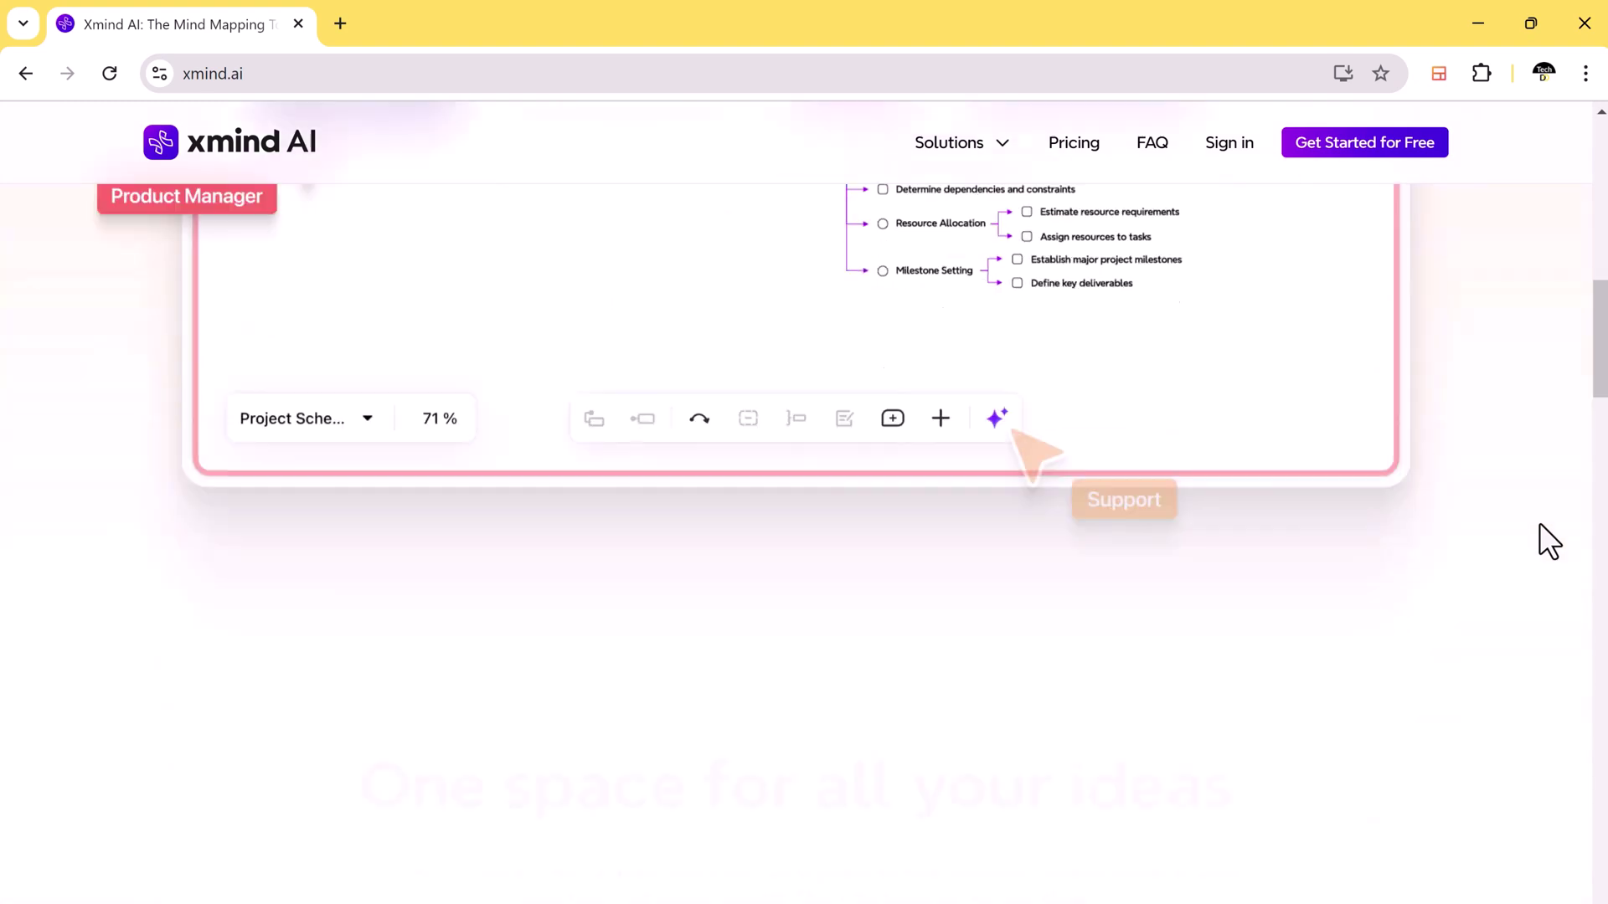
scroll(1541, 525, down, 2)
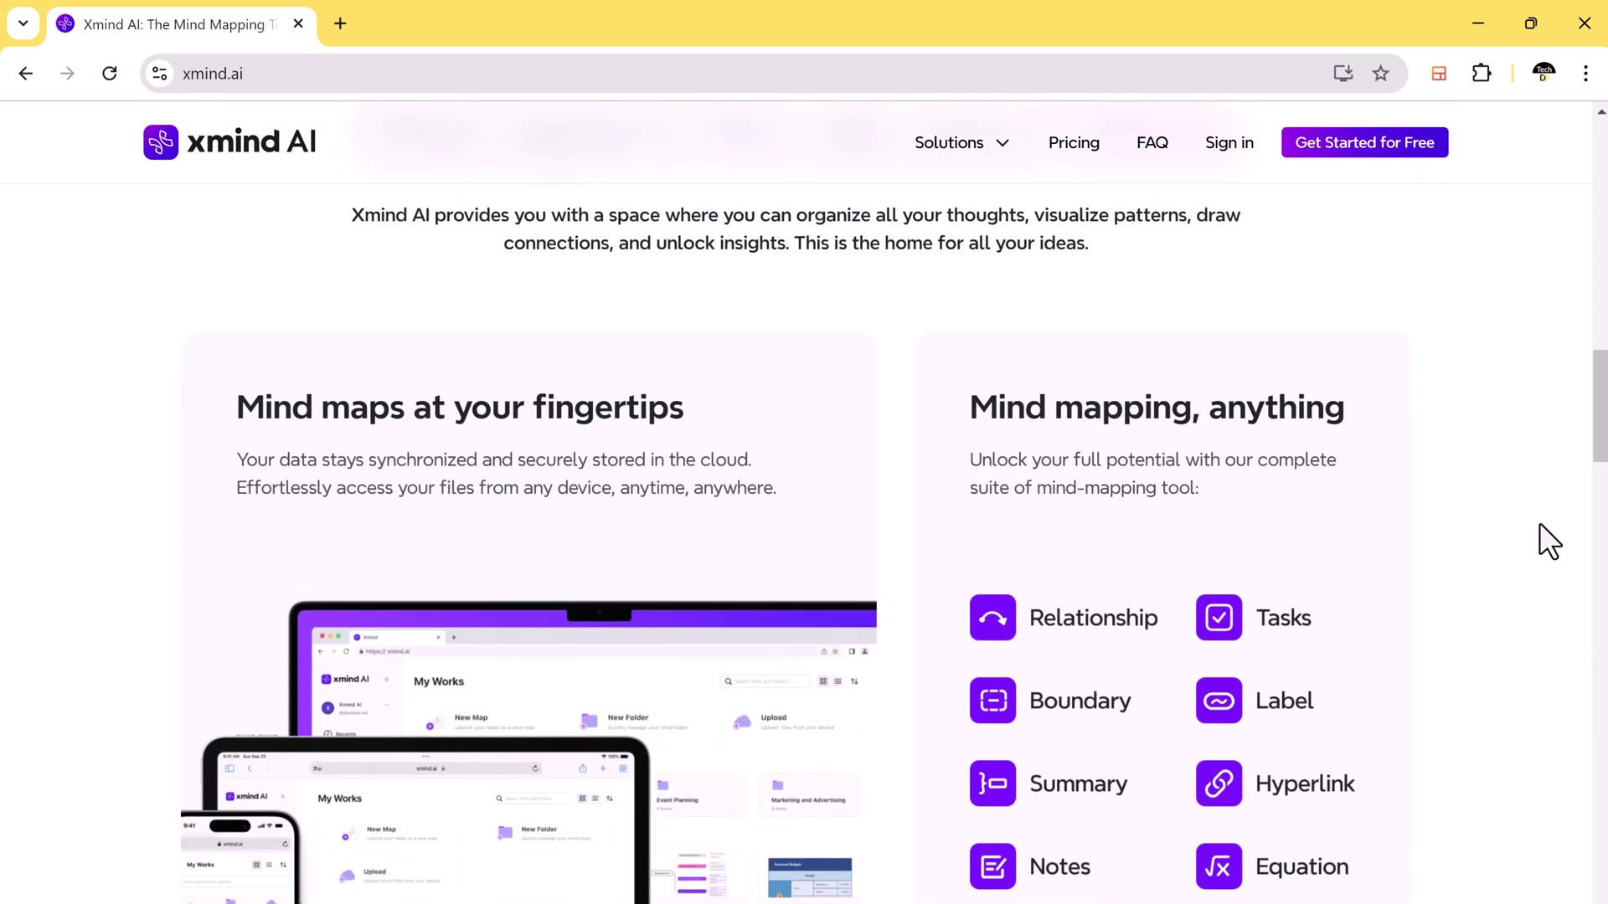
scroll(1541, 526, down, 3)
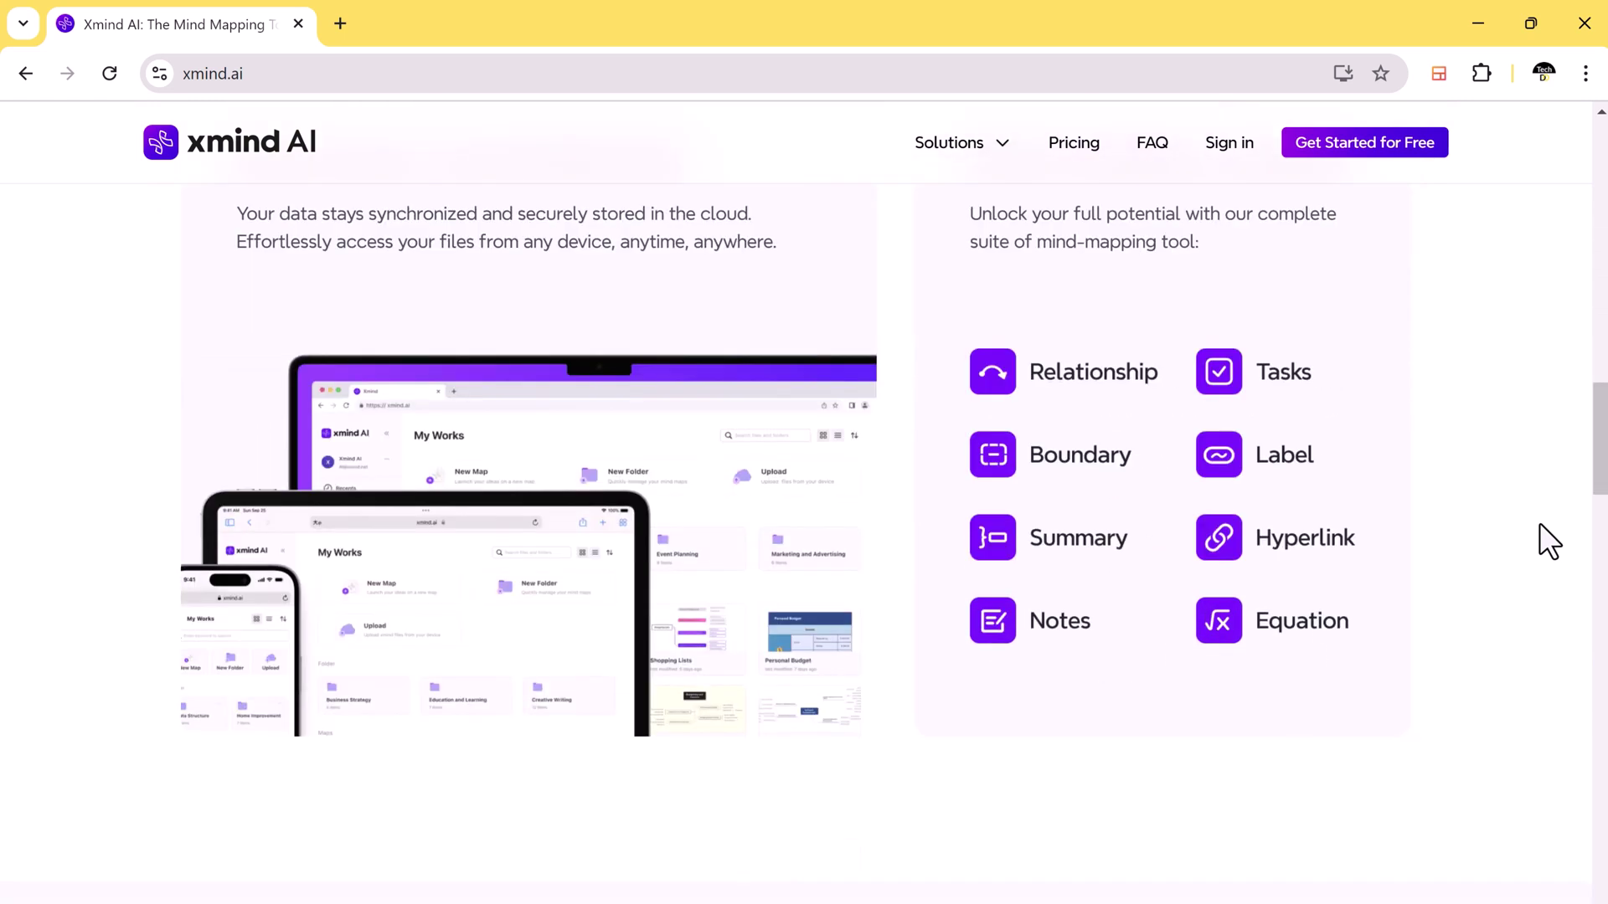
scroll(1539, 524, up, 2)
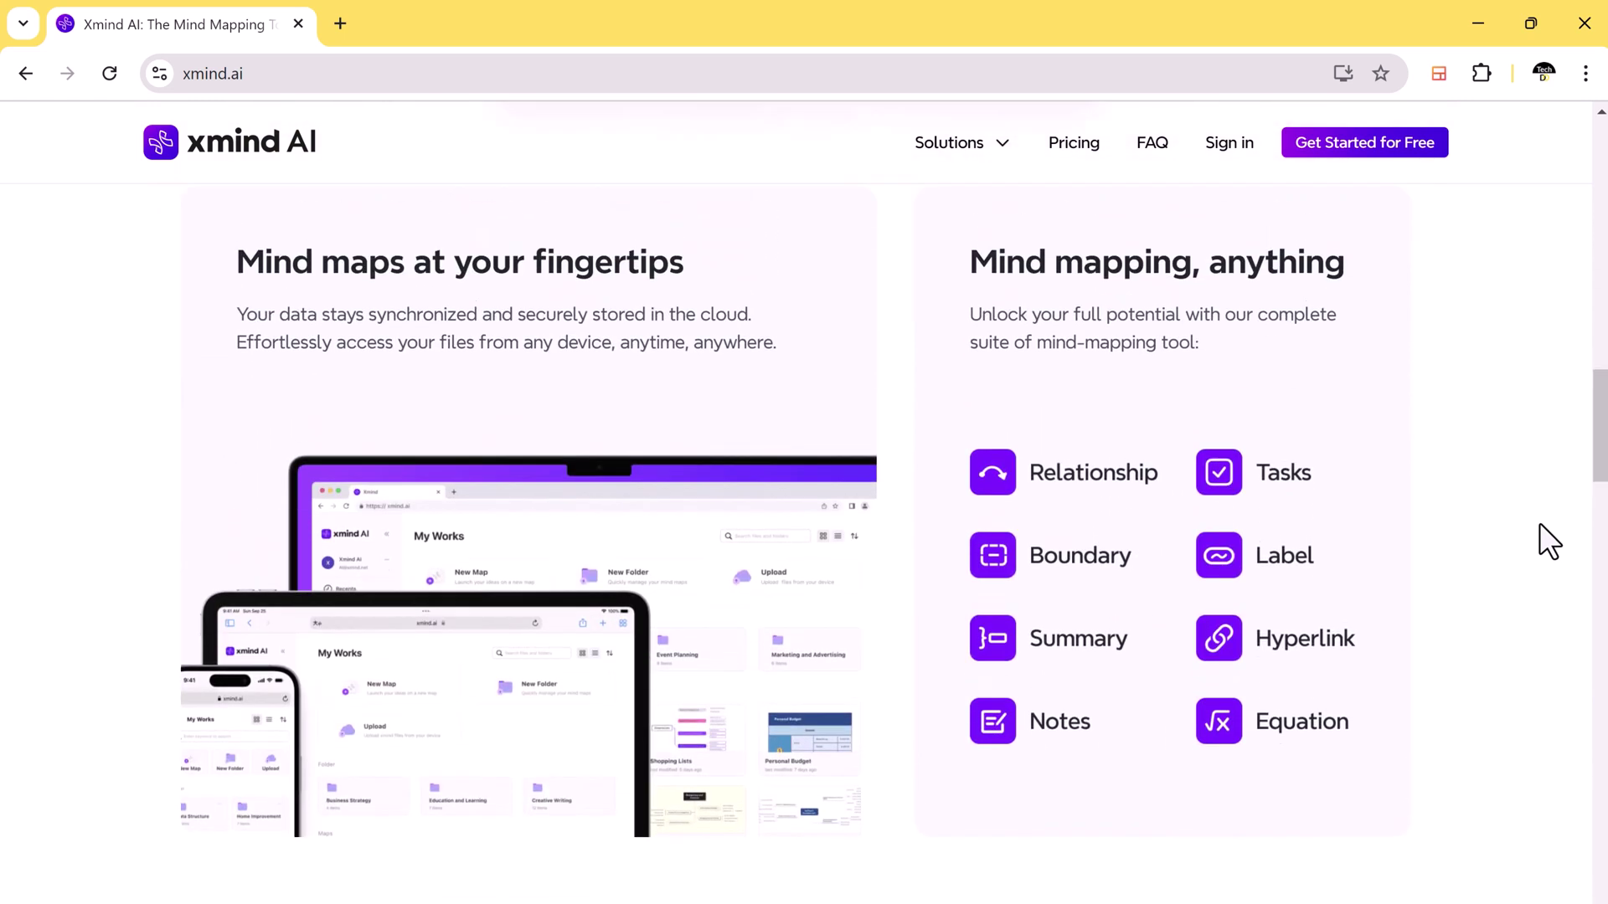
Step: Scroll through the xmind.app homepage's awards and map structure sections
scroll(1539, 522, down, 1)
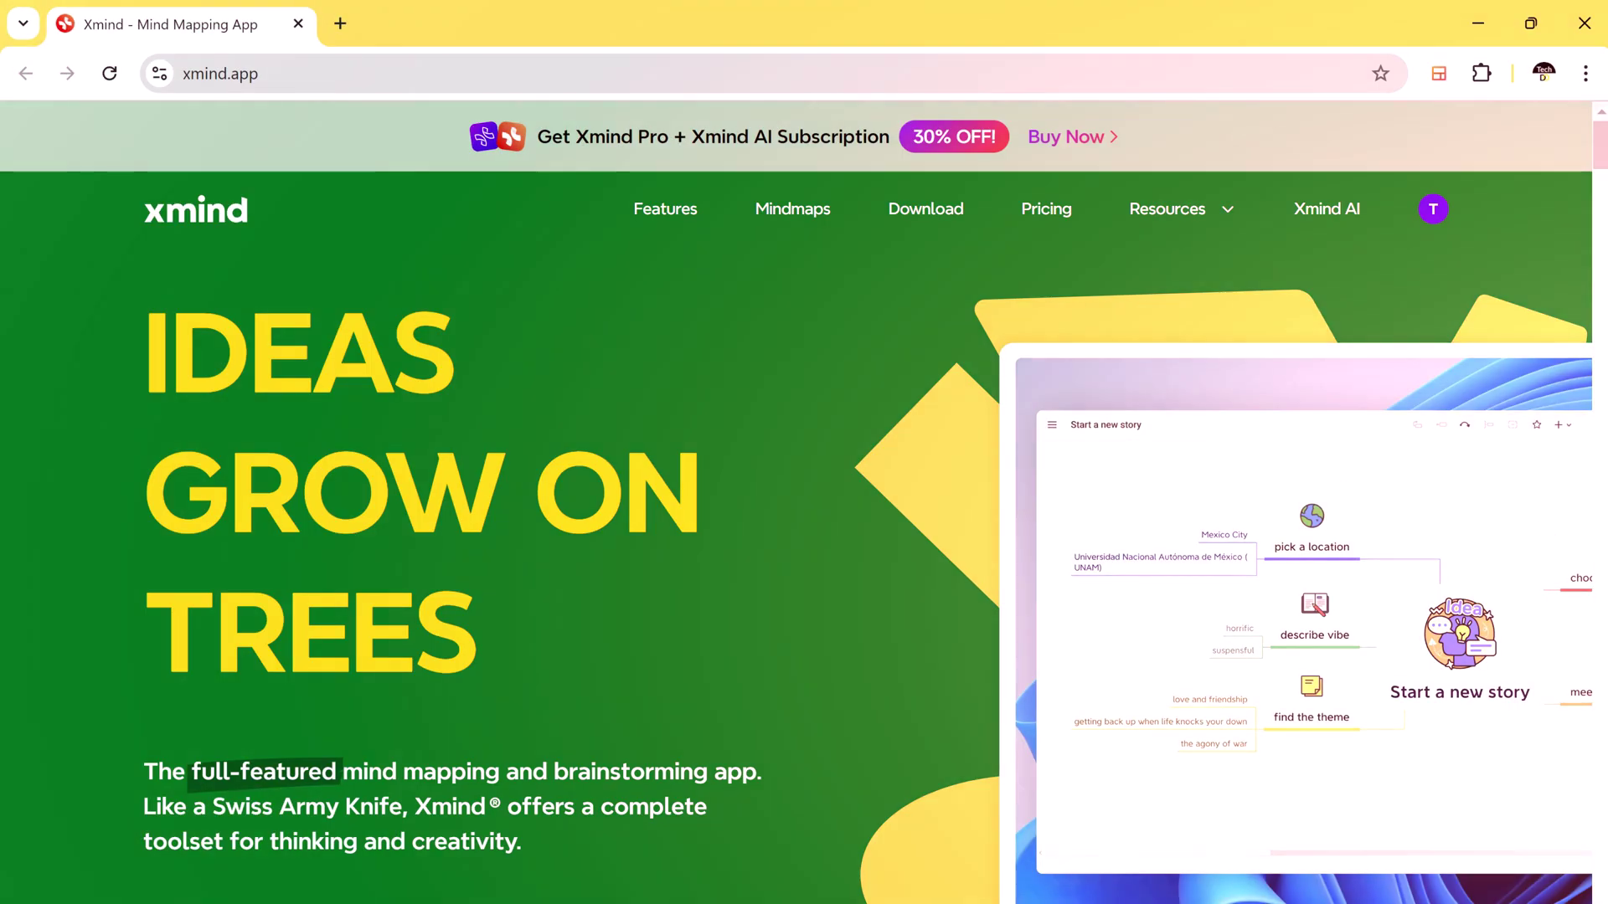
scroll(731, 679, down, 7)
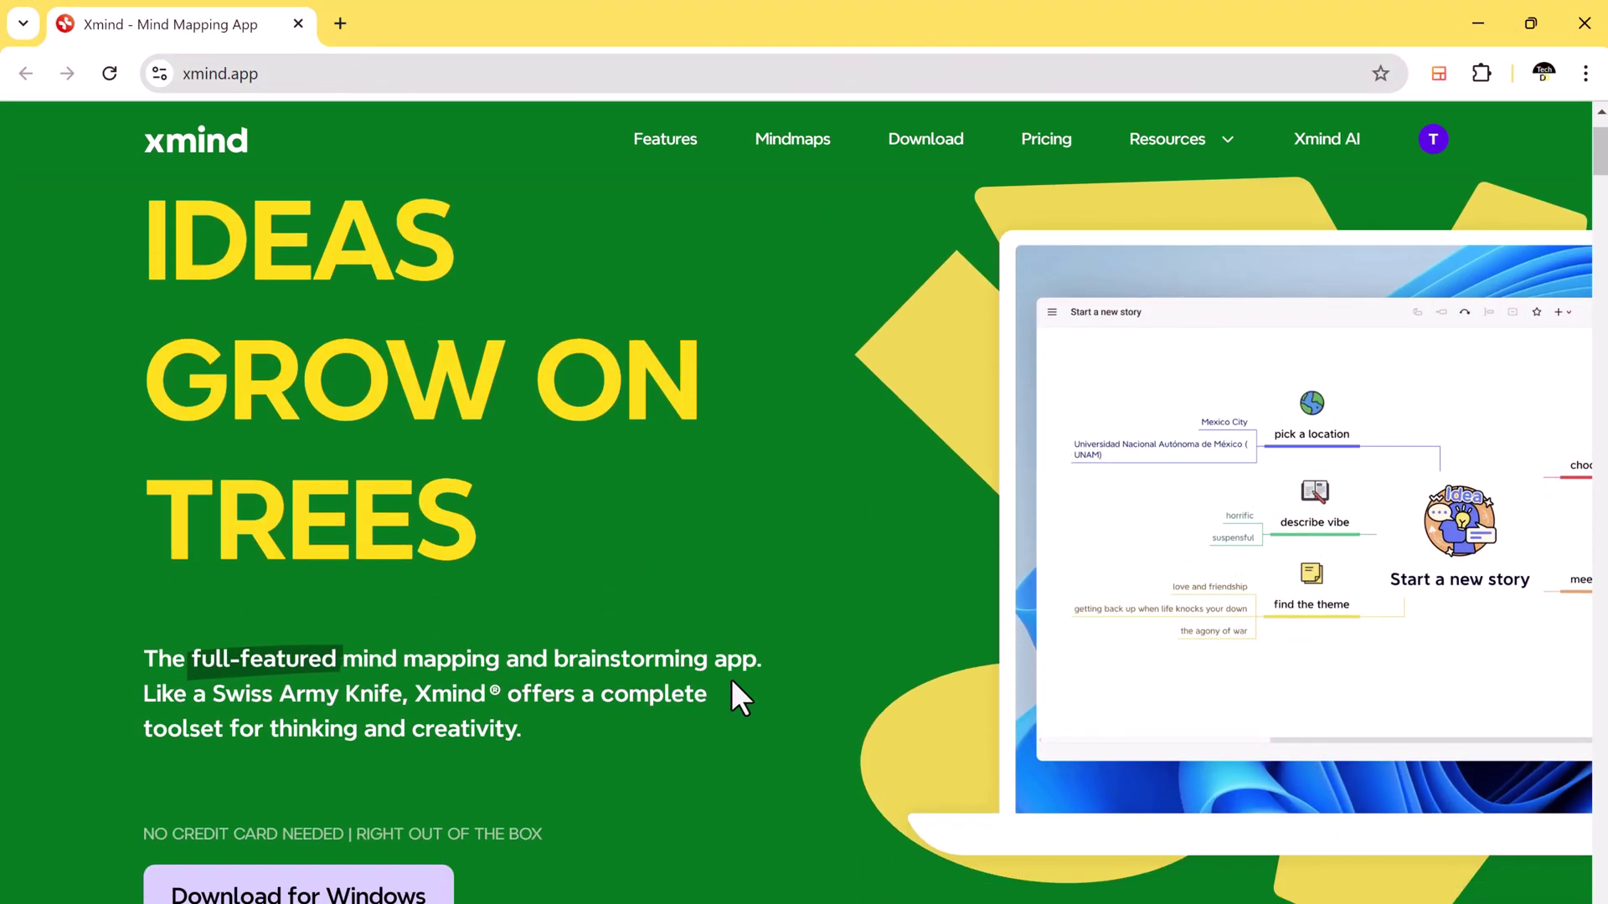
scroll(731, 680, down, 5)
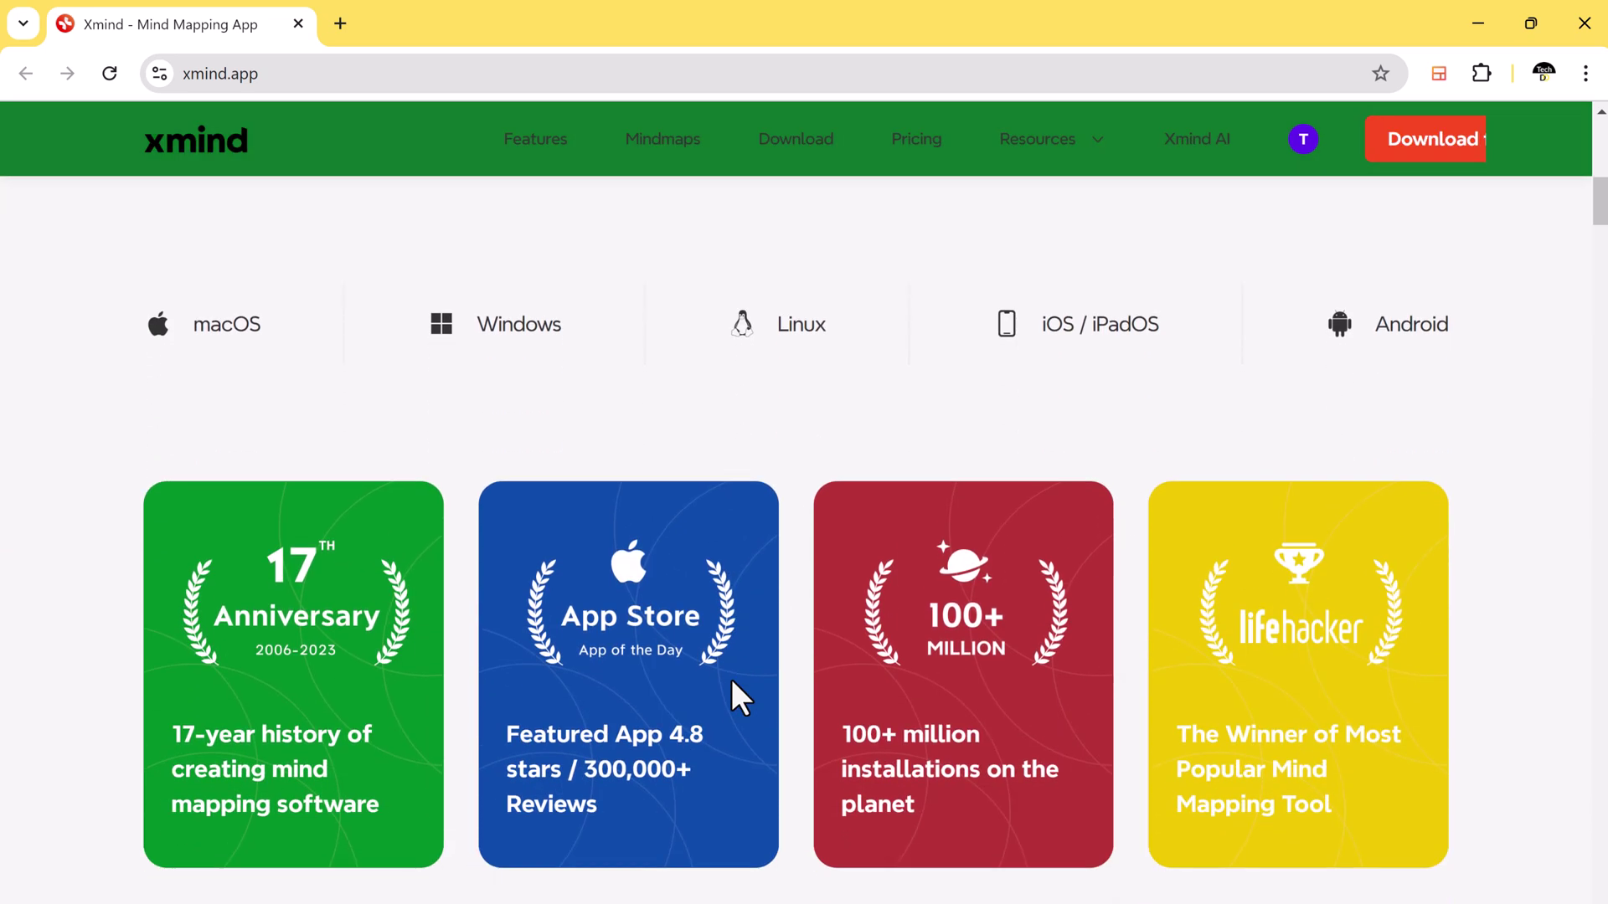
scroll(731, 678, down, 8)
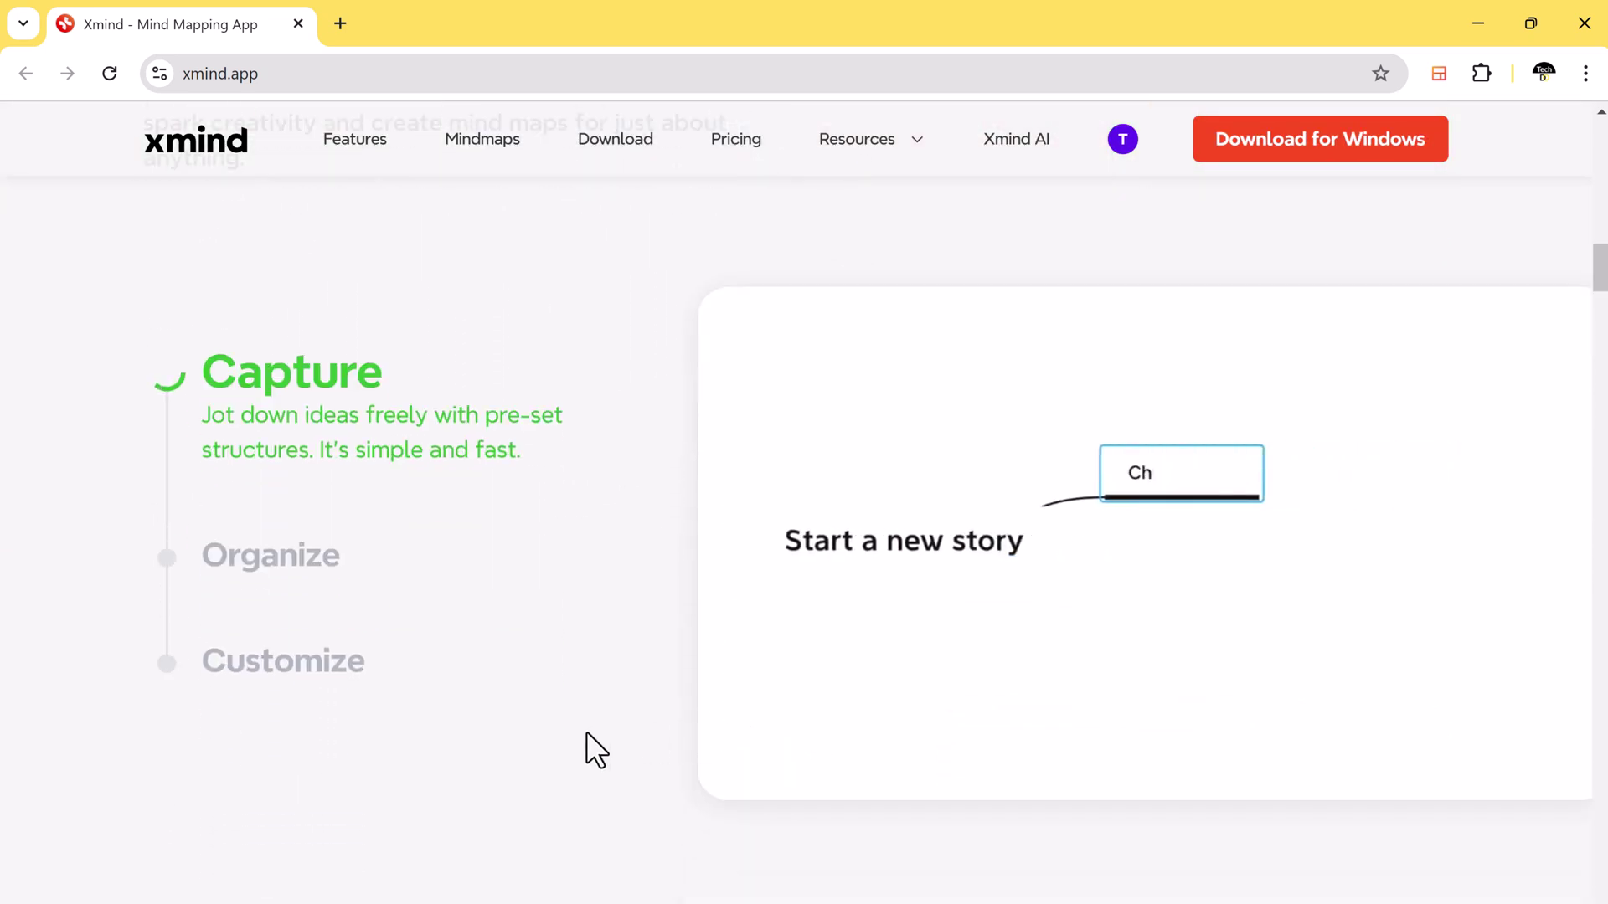
scroll(527, 766, down, 8)
scroll(530, 754, down, 4)
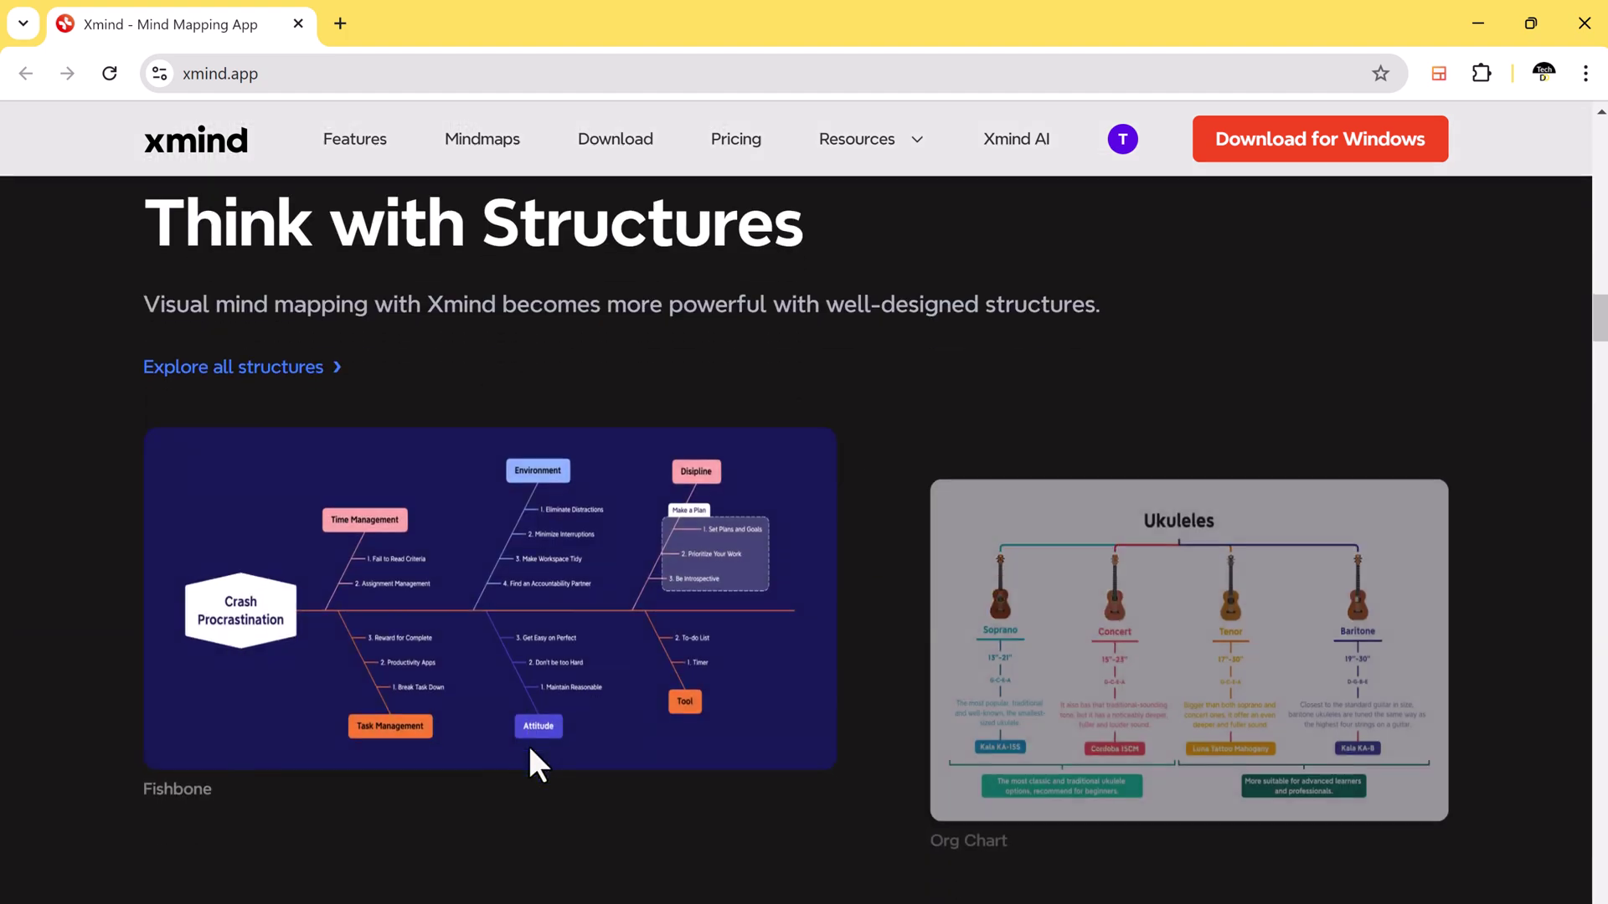
scroll(528, 742, down, 5)
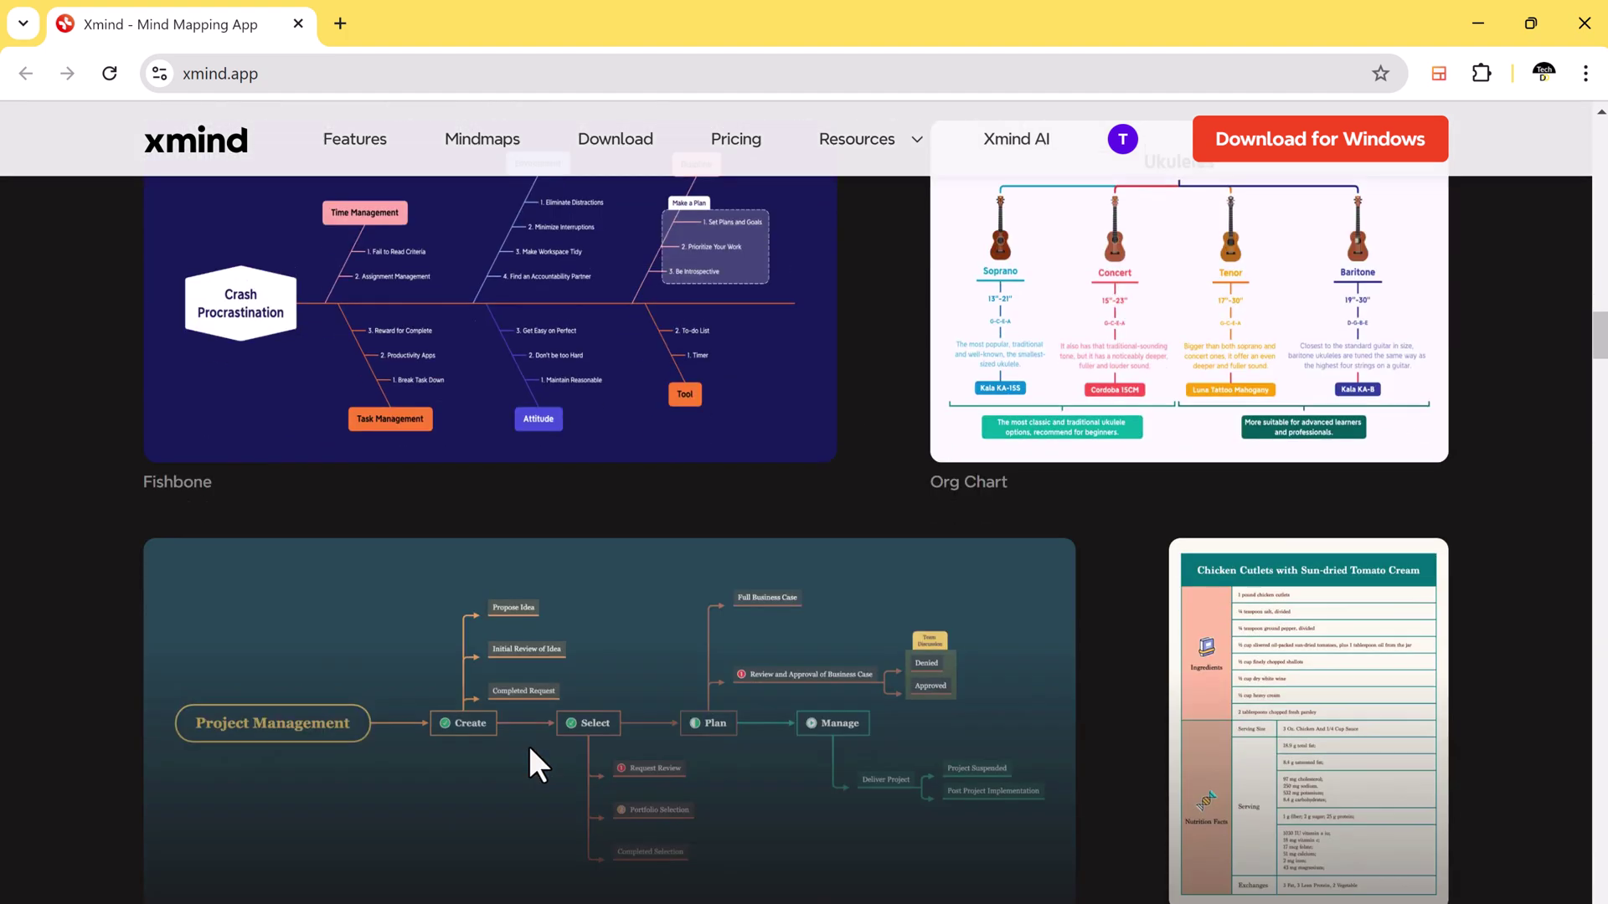
scroll(529, 745, up, 20)
scroll(529, 745, up, 3)
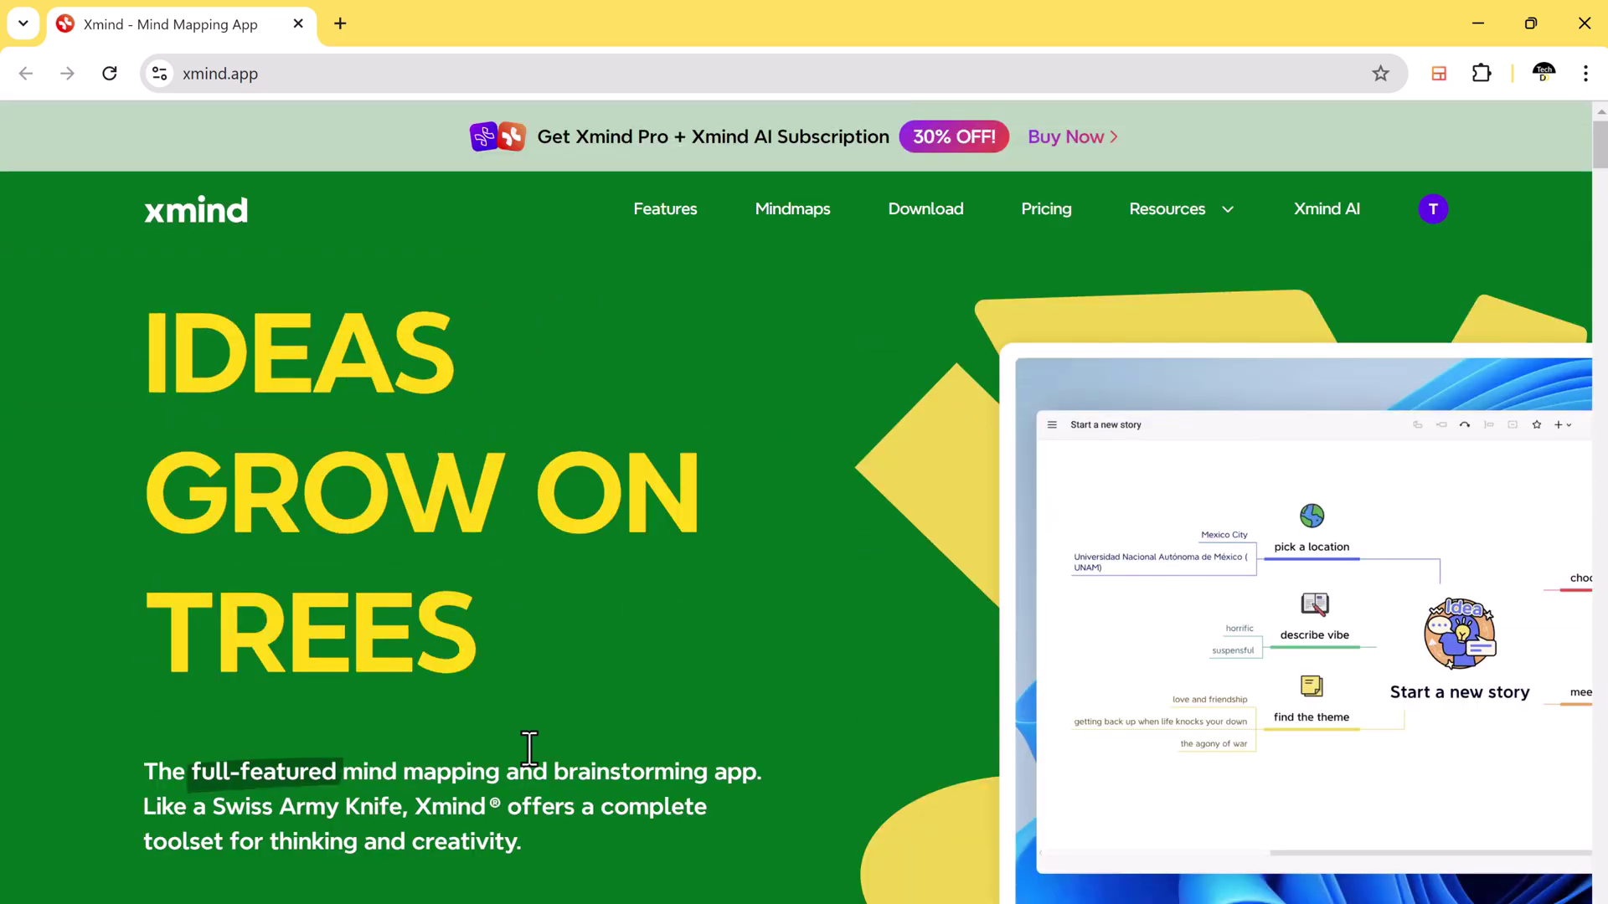
scroll(531, 753, down, 2)
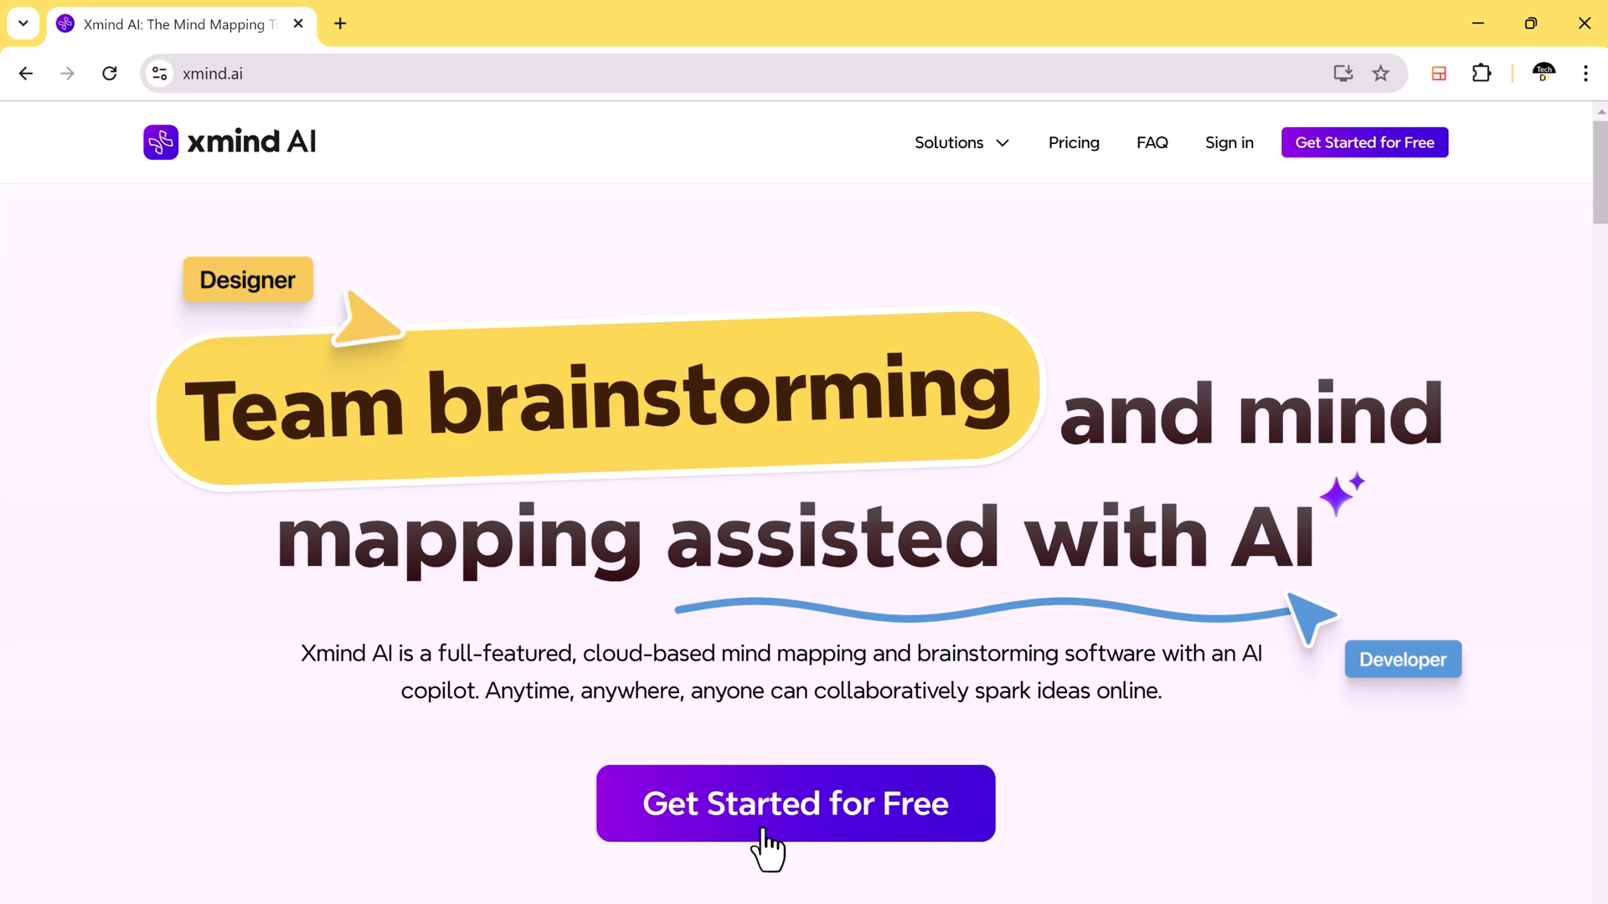
Step: Open the My Works dashboard with Get Started for Free and preview the New Map options
click(763, 831)
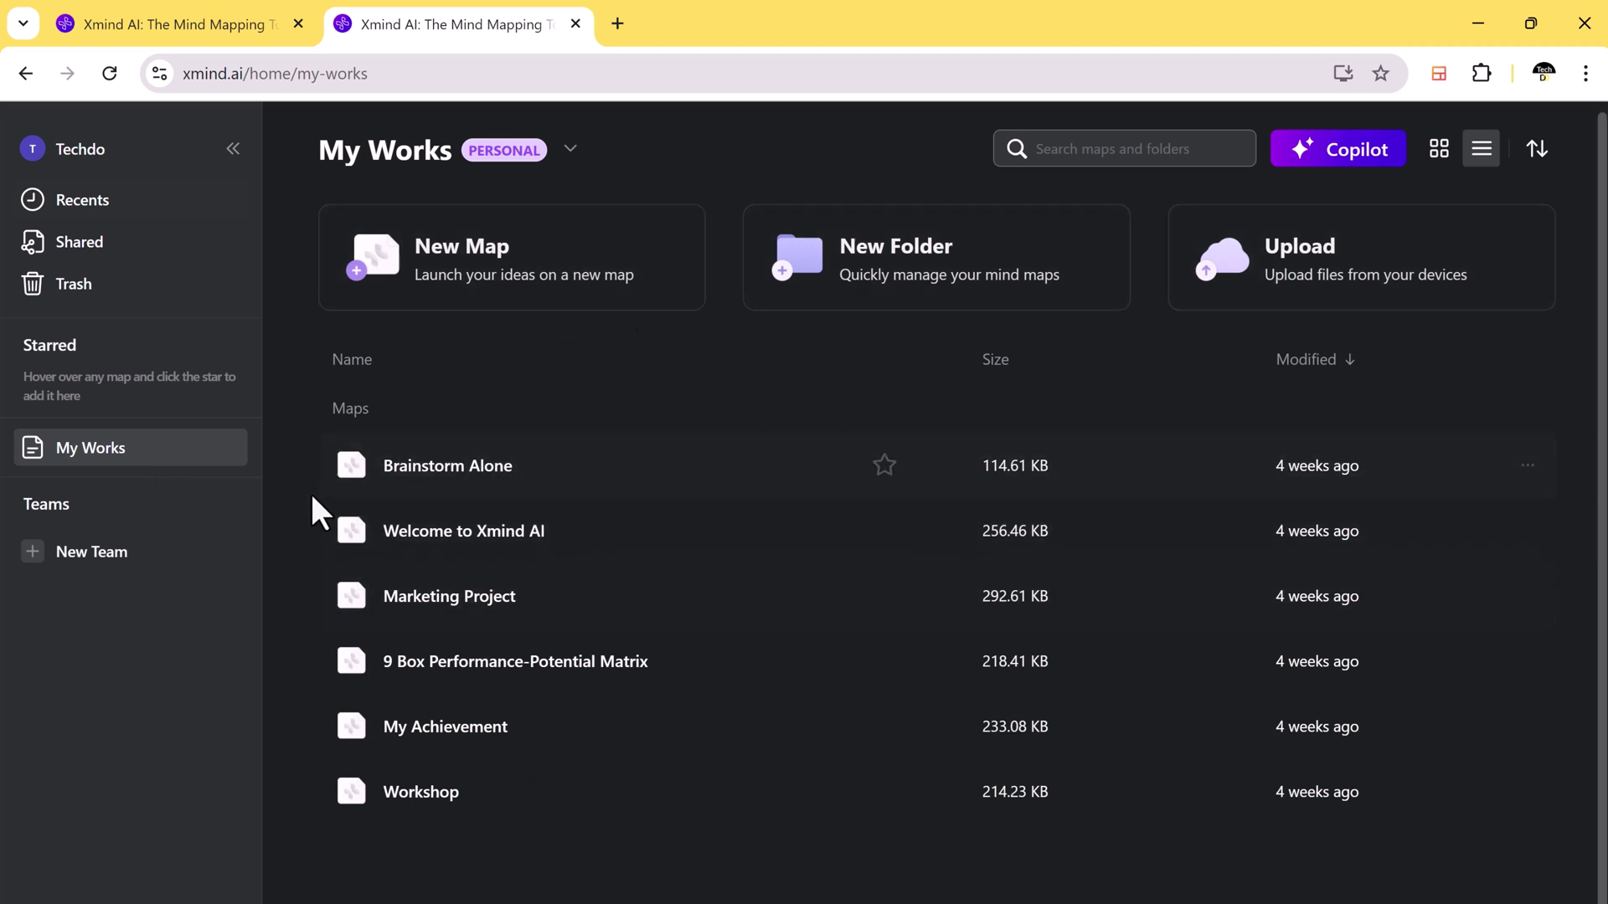
click(513, 299)
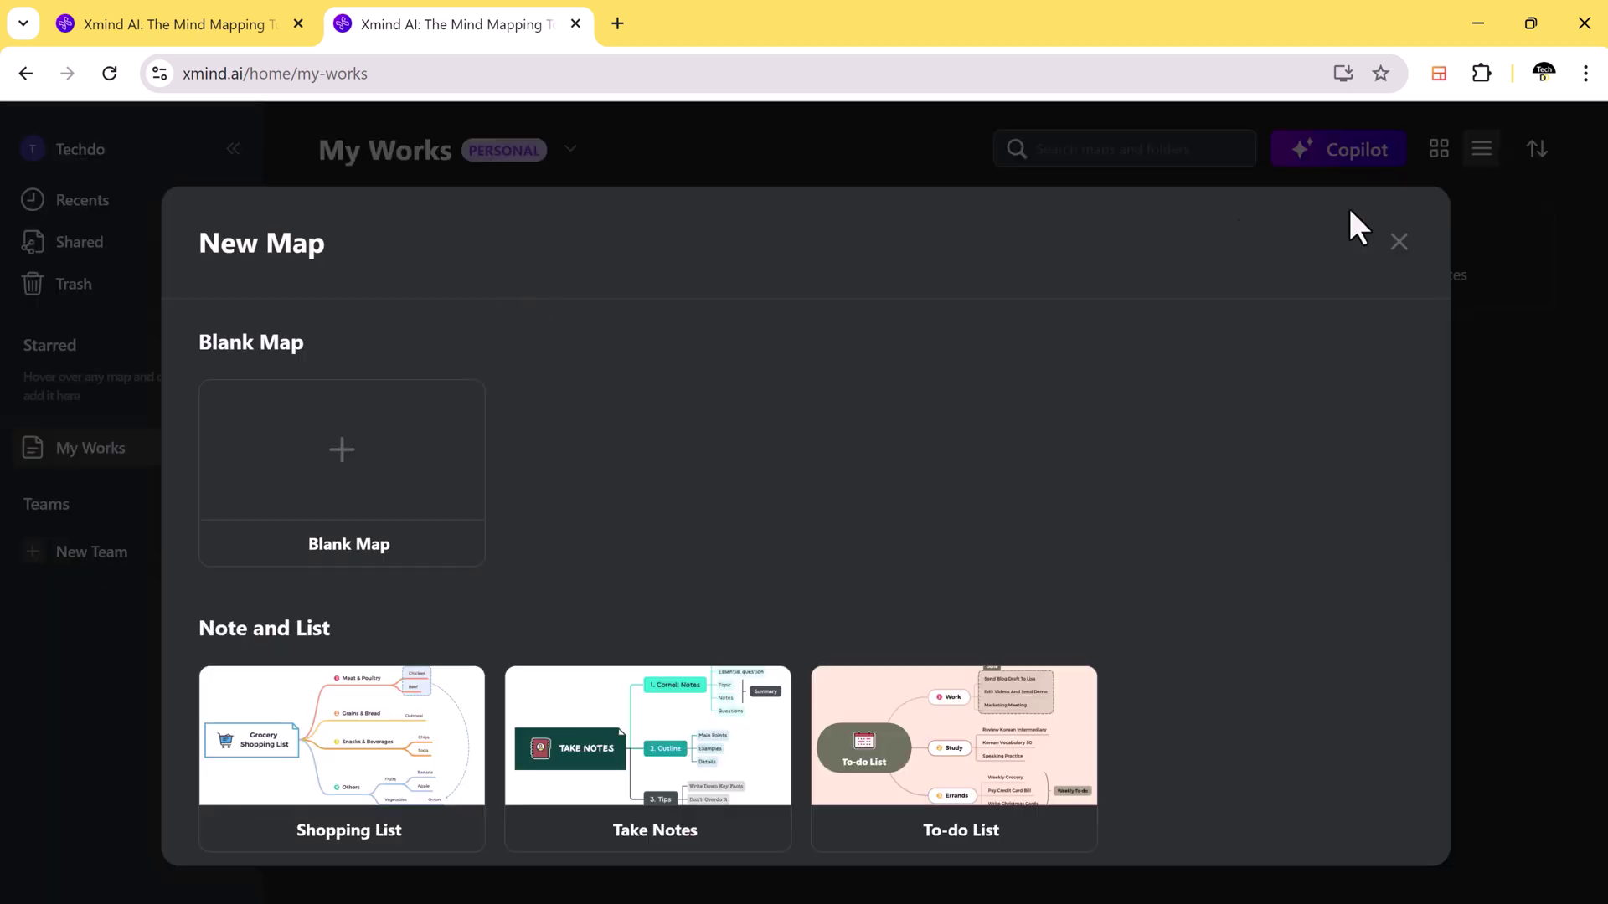
click(1396, 241)
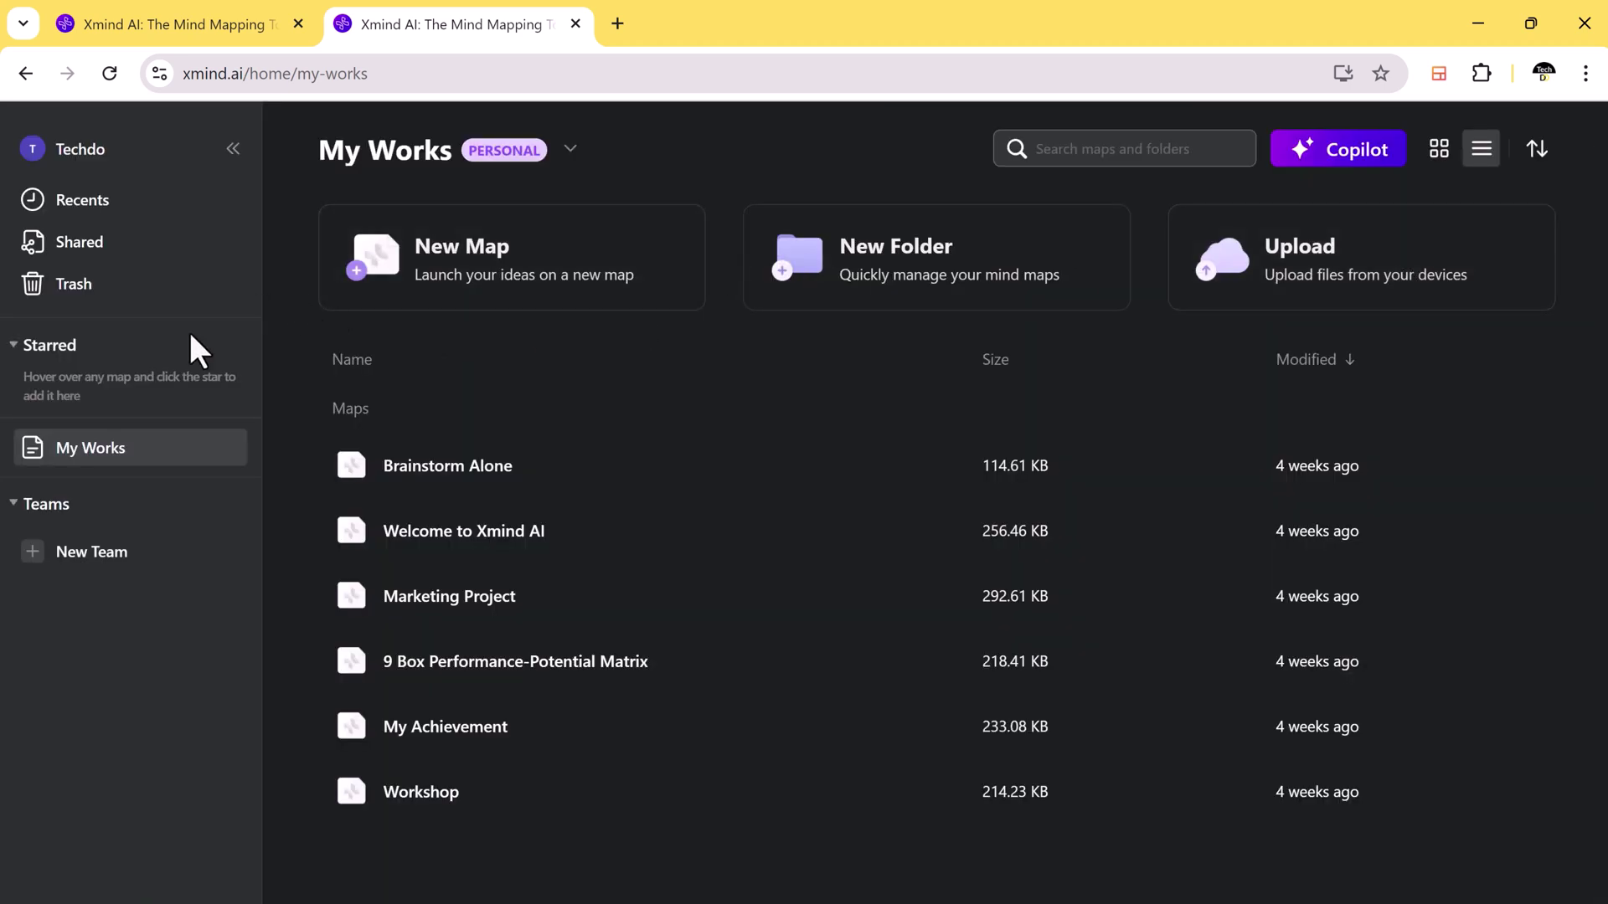
Step: Create a free team named 'Techdo' and skip inviting members
click(119, 554)
text(T)
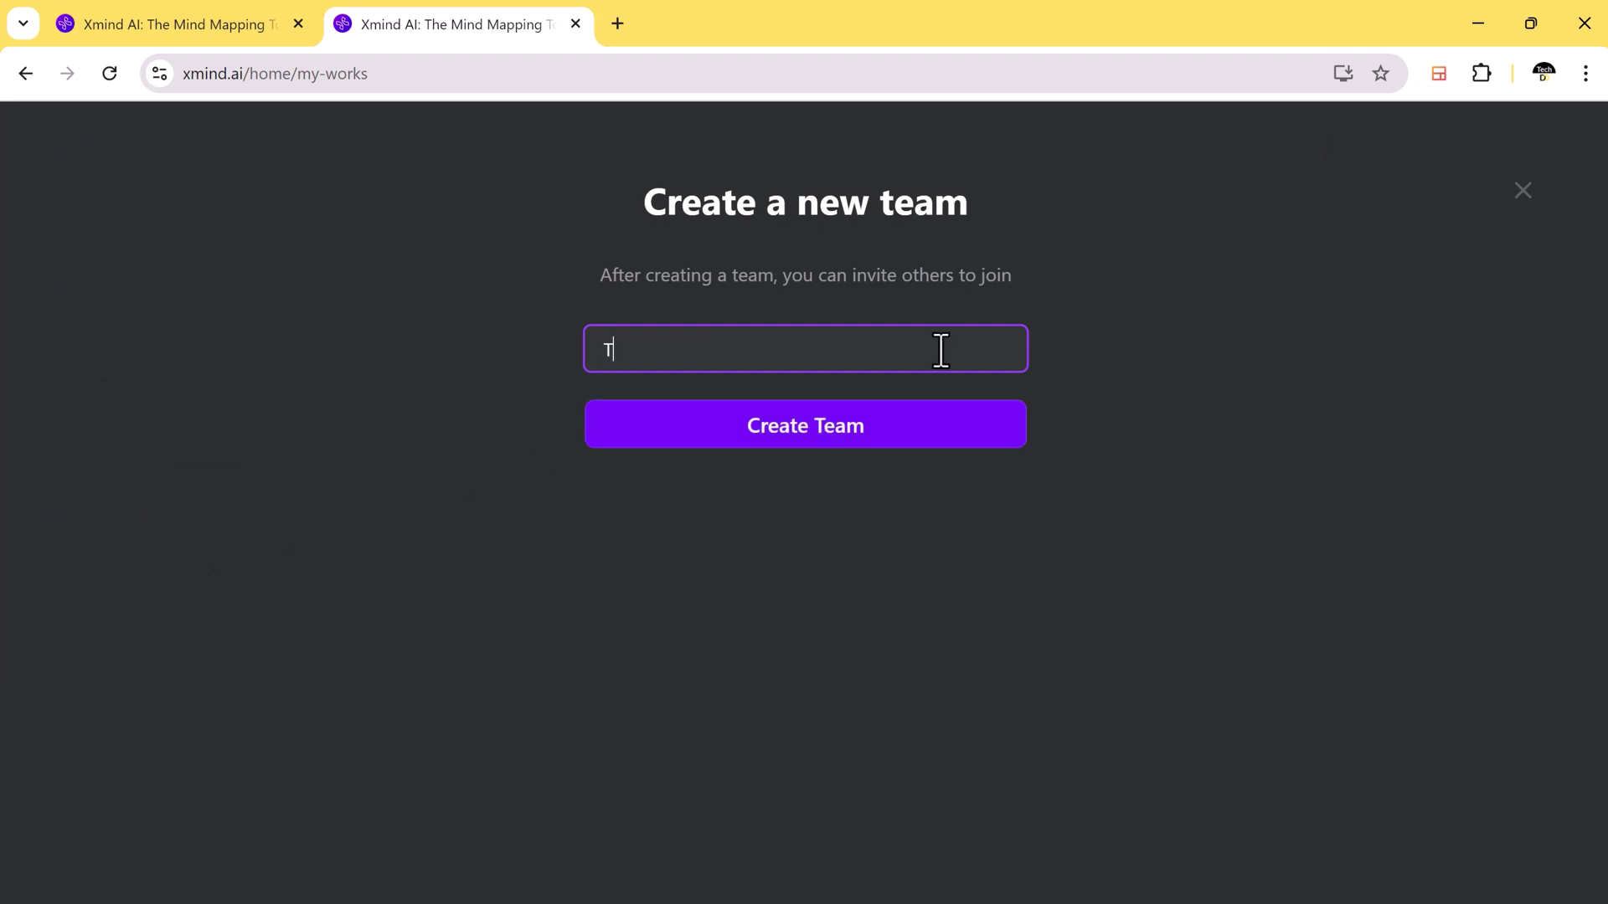
text(echdo)
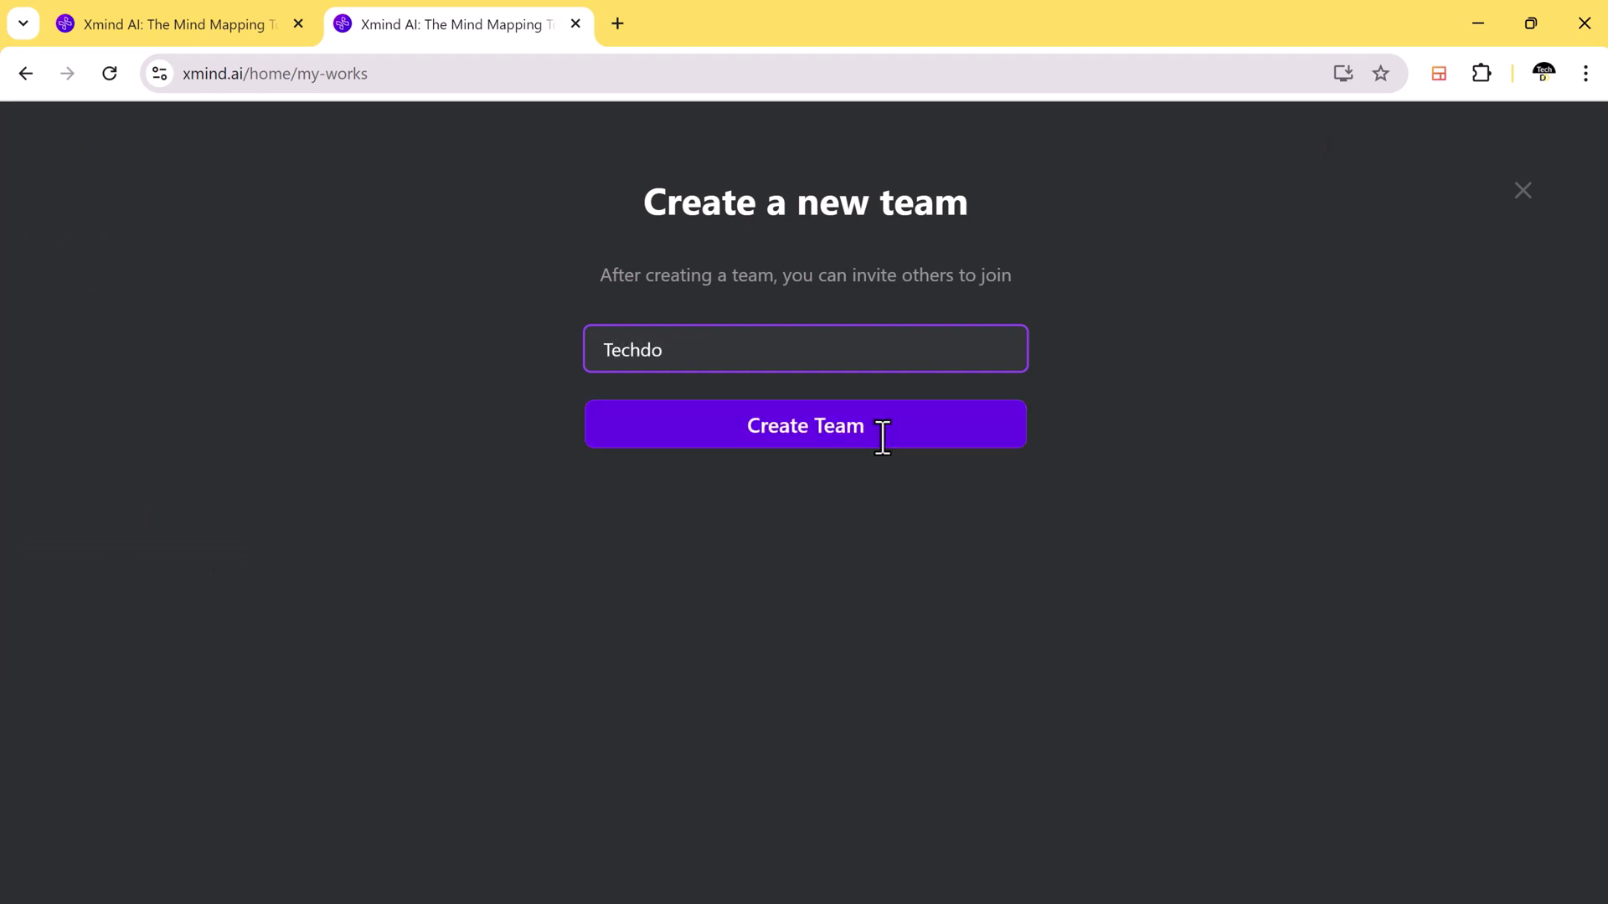
click(881, 433)
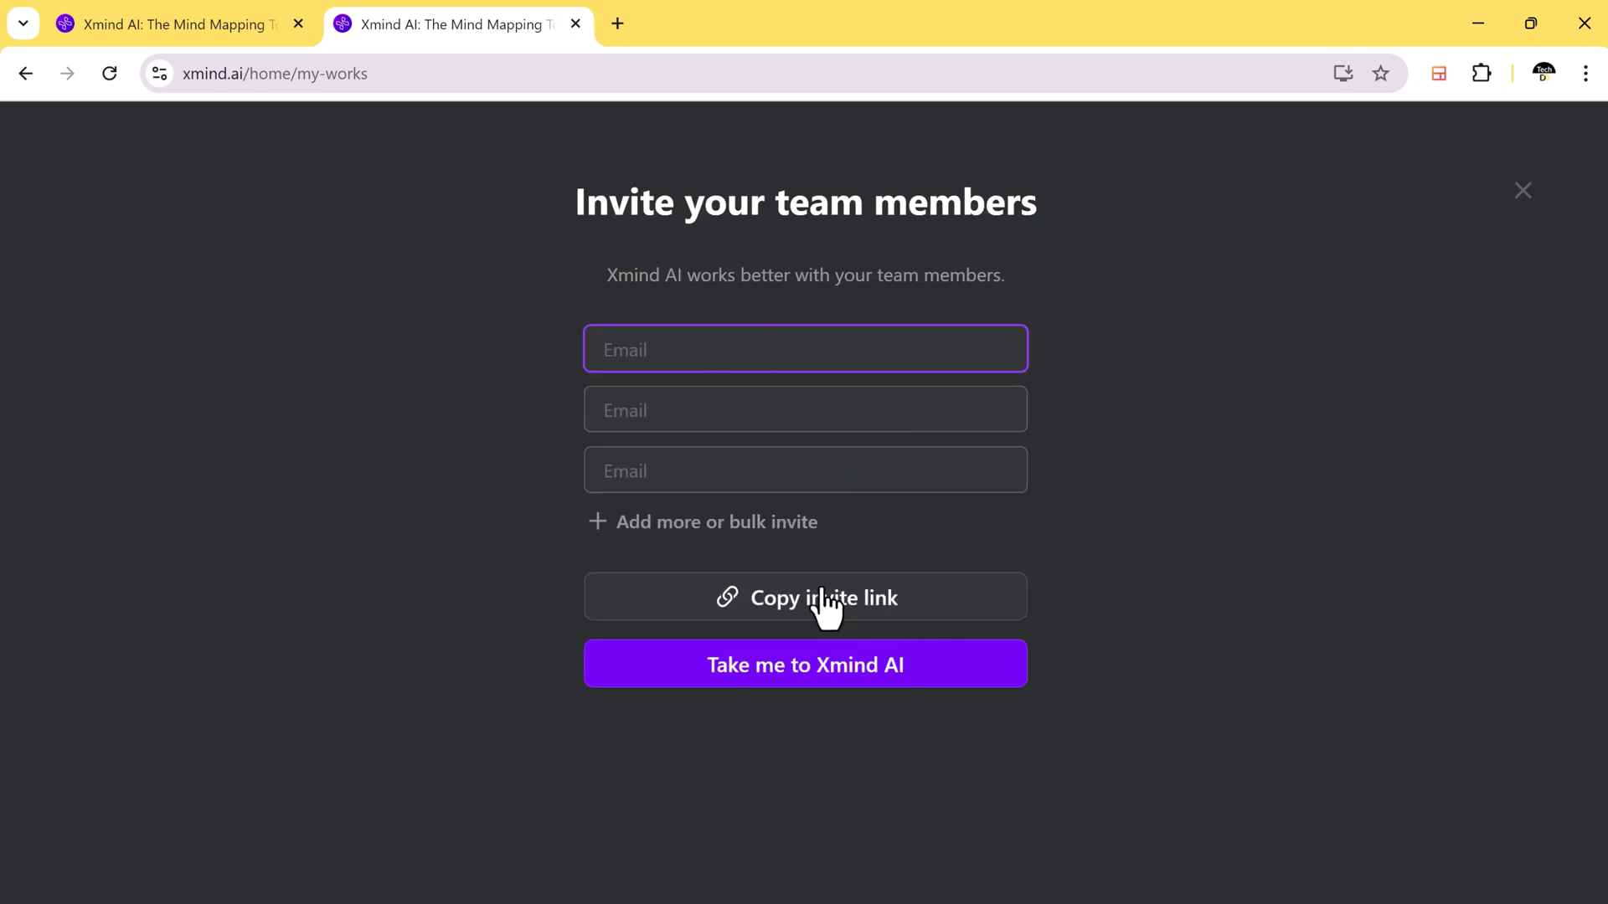
click(823, 670)
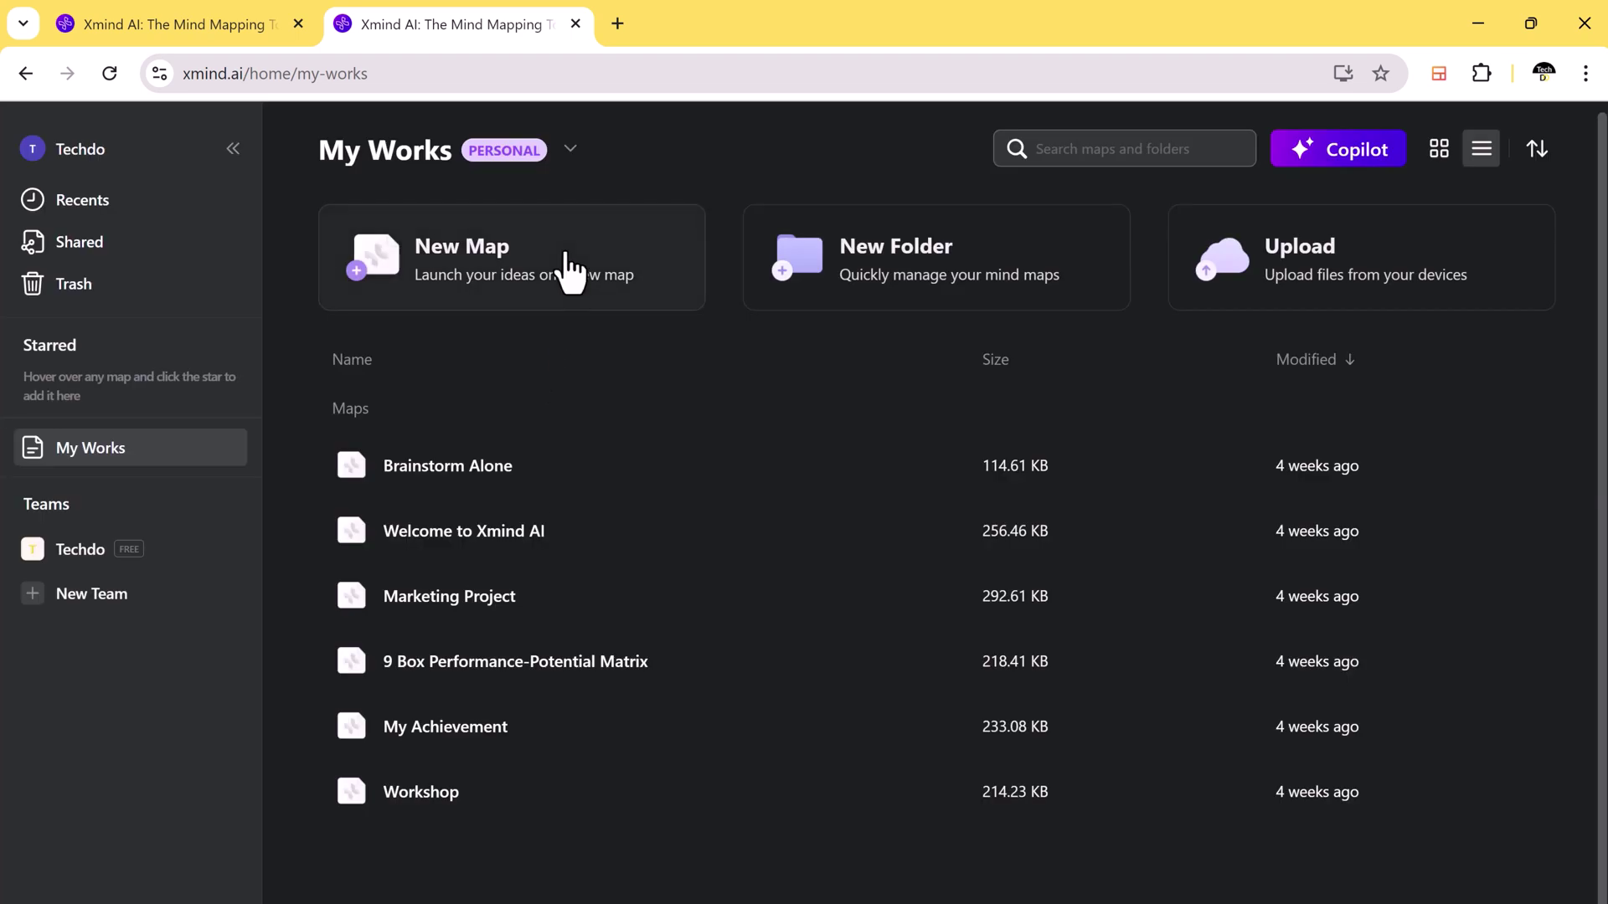
Step: Browse the New Map template gallery and create a map from the Business Plan template
click(572, 273)
scroll(1149, 484, down, 4)
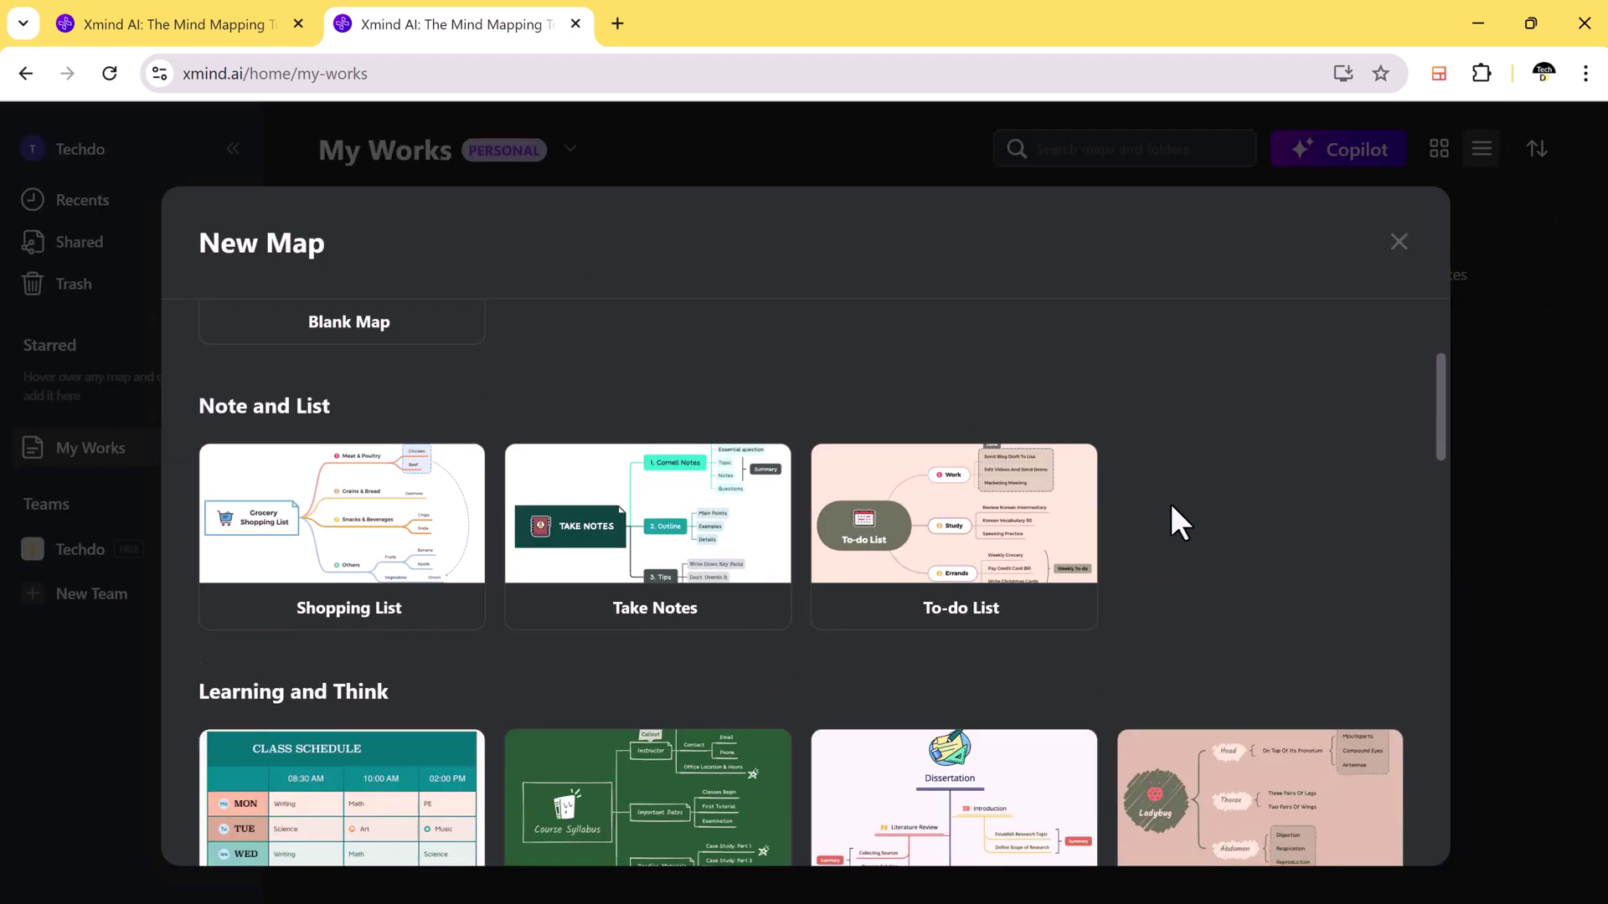
scroll(1177, 510, down, 2)
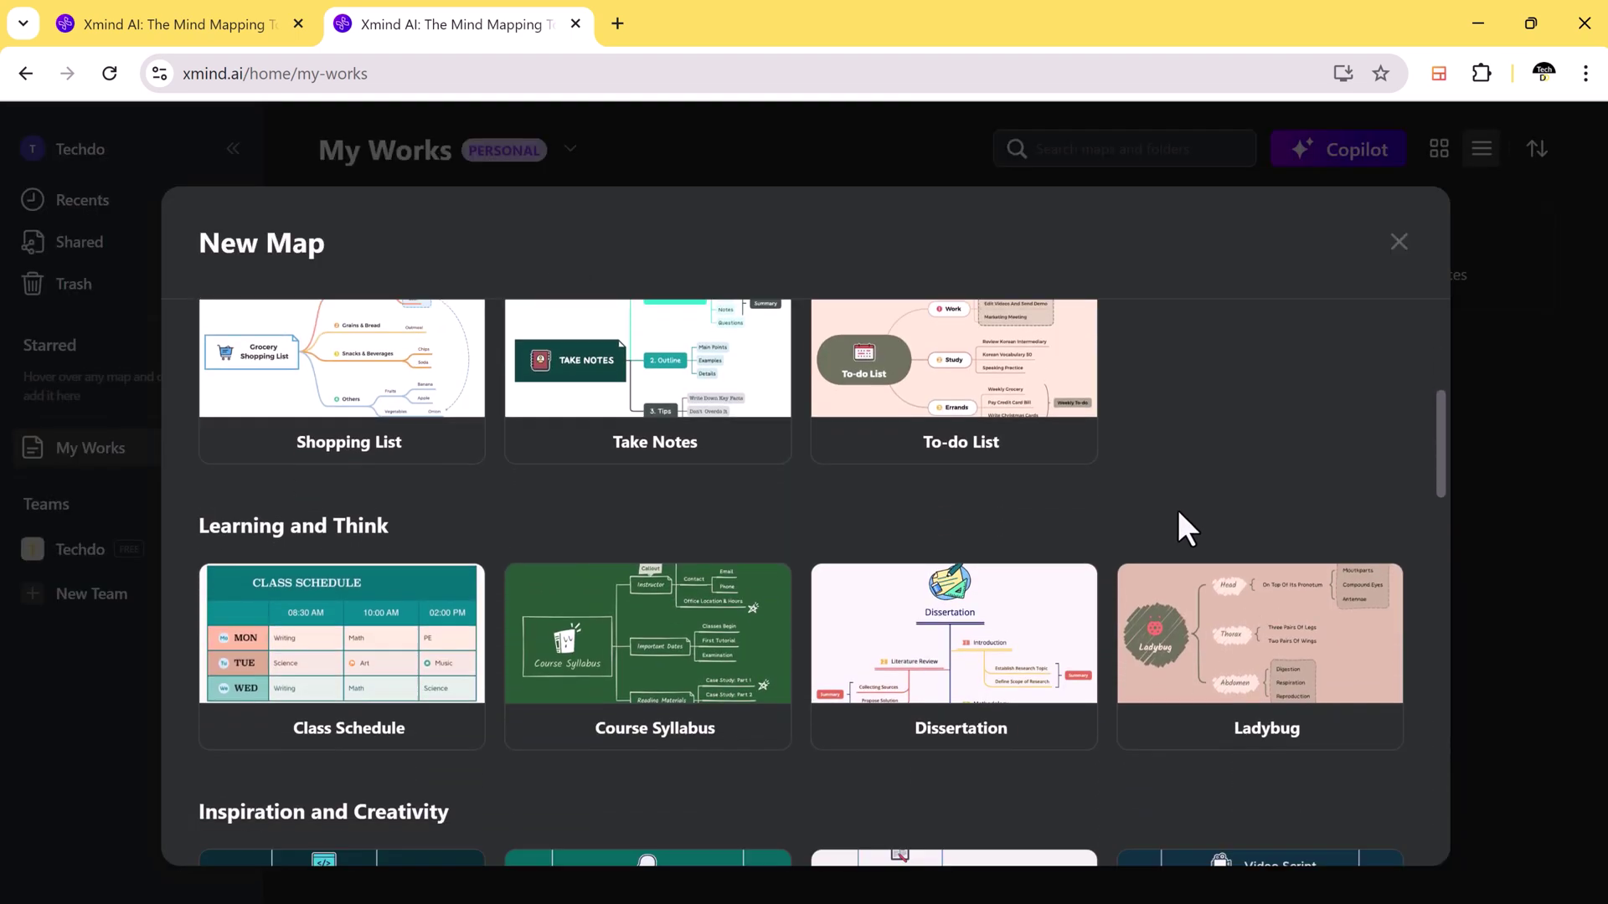
scroll(1177, 510, down, 1)
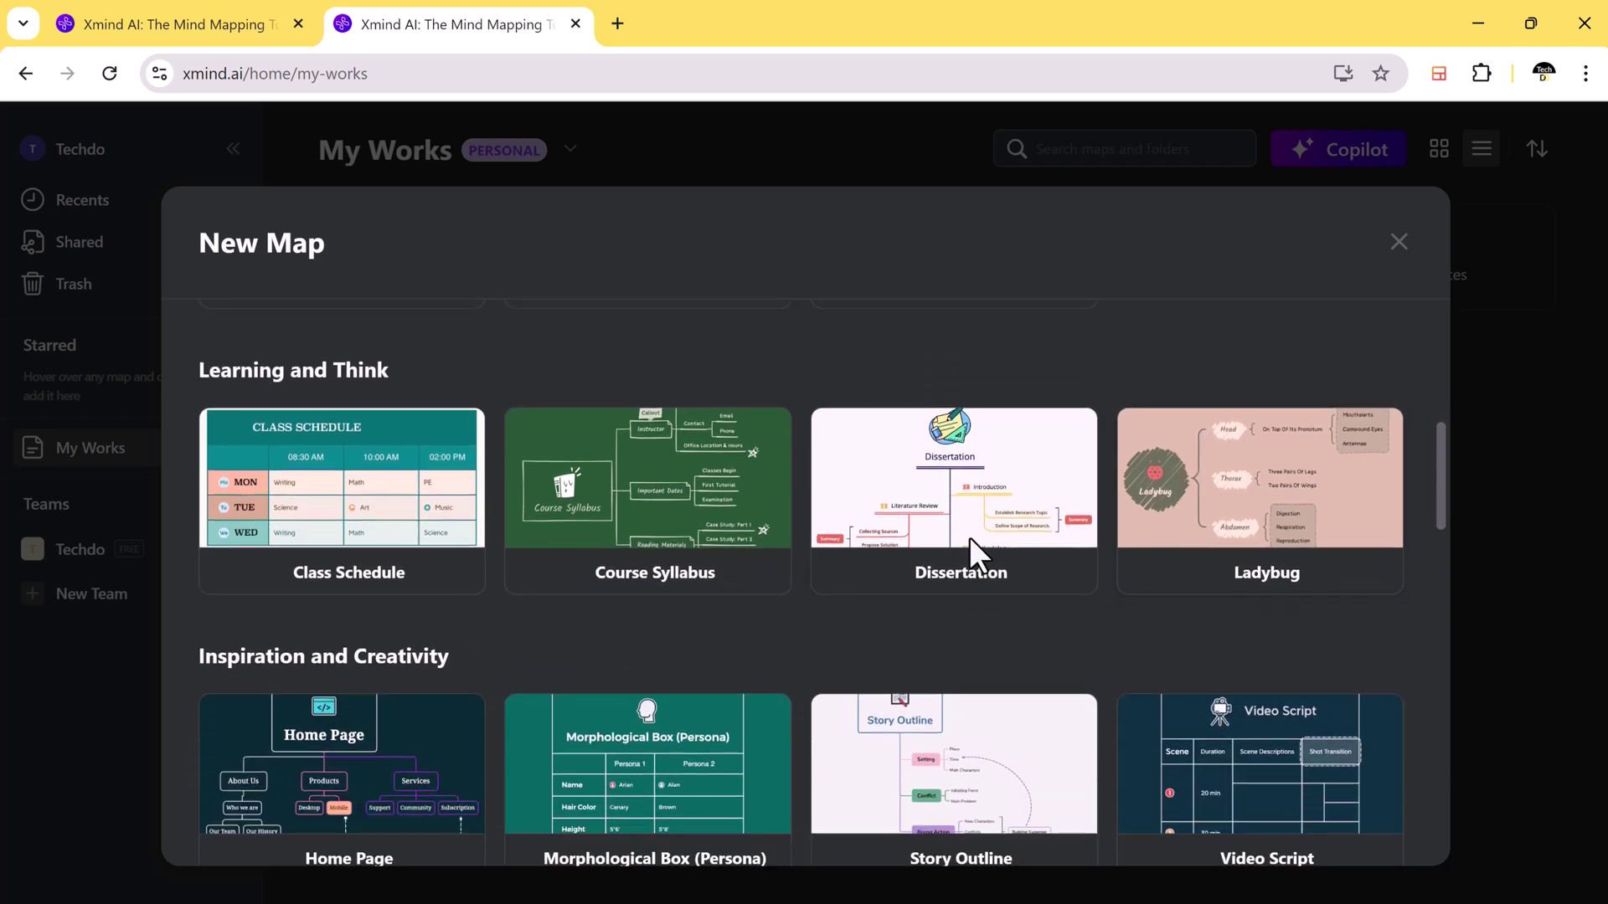
scroll(968, 535, down, 4)
scroll(968, 536, down, 5)
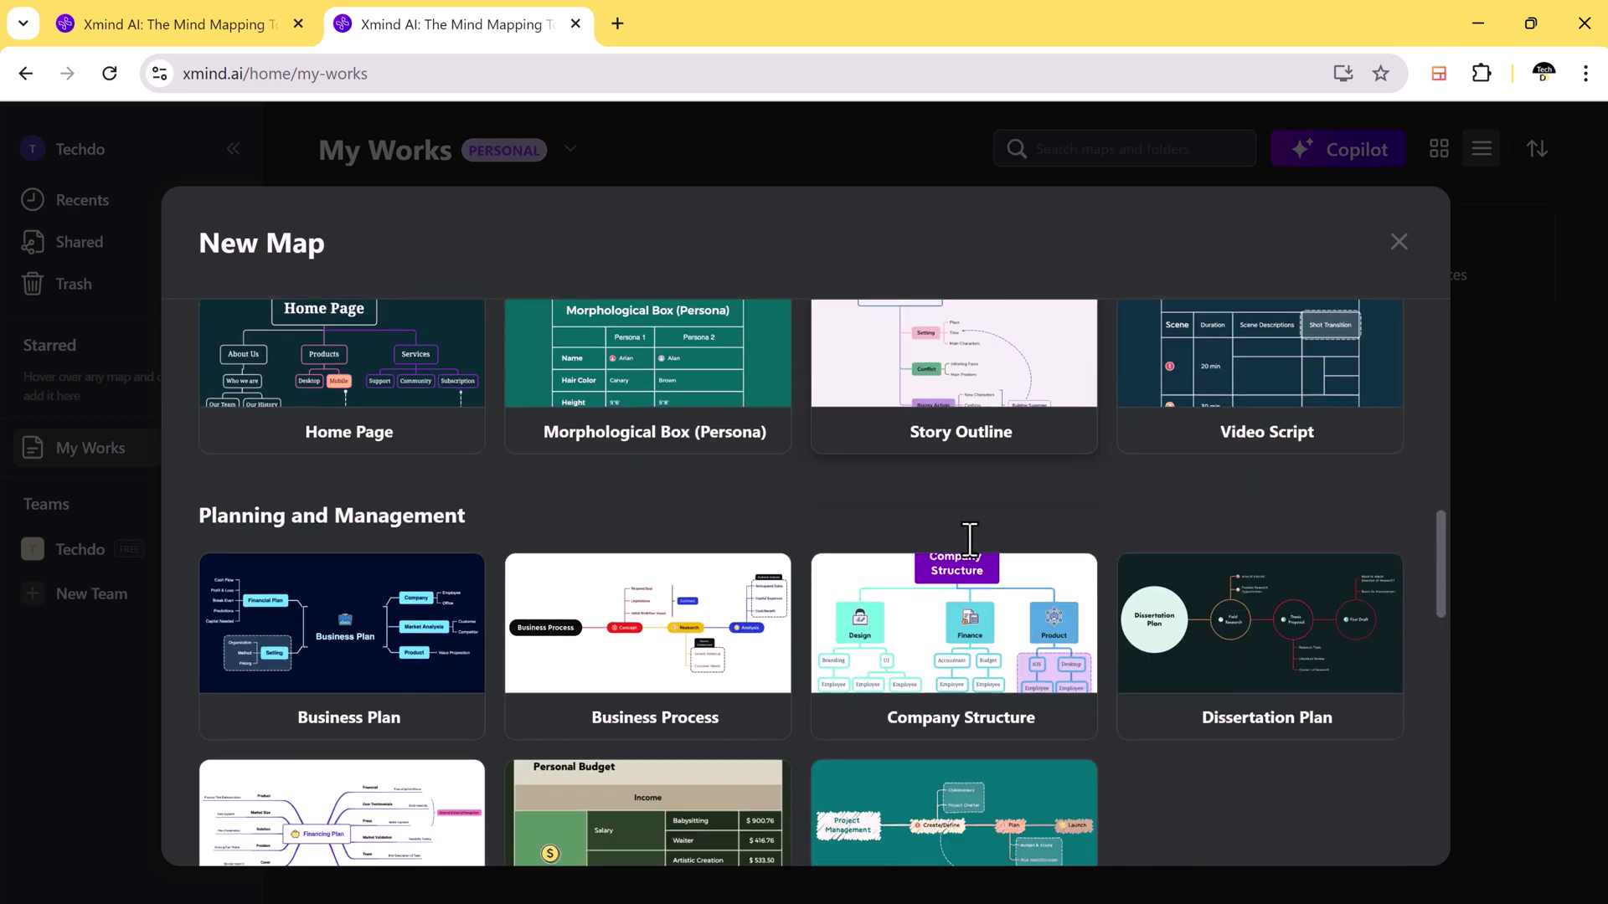
scroll(968, 536, down, 4)
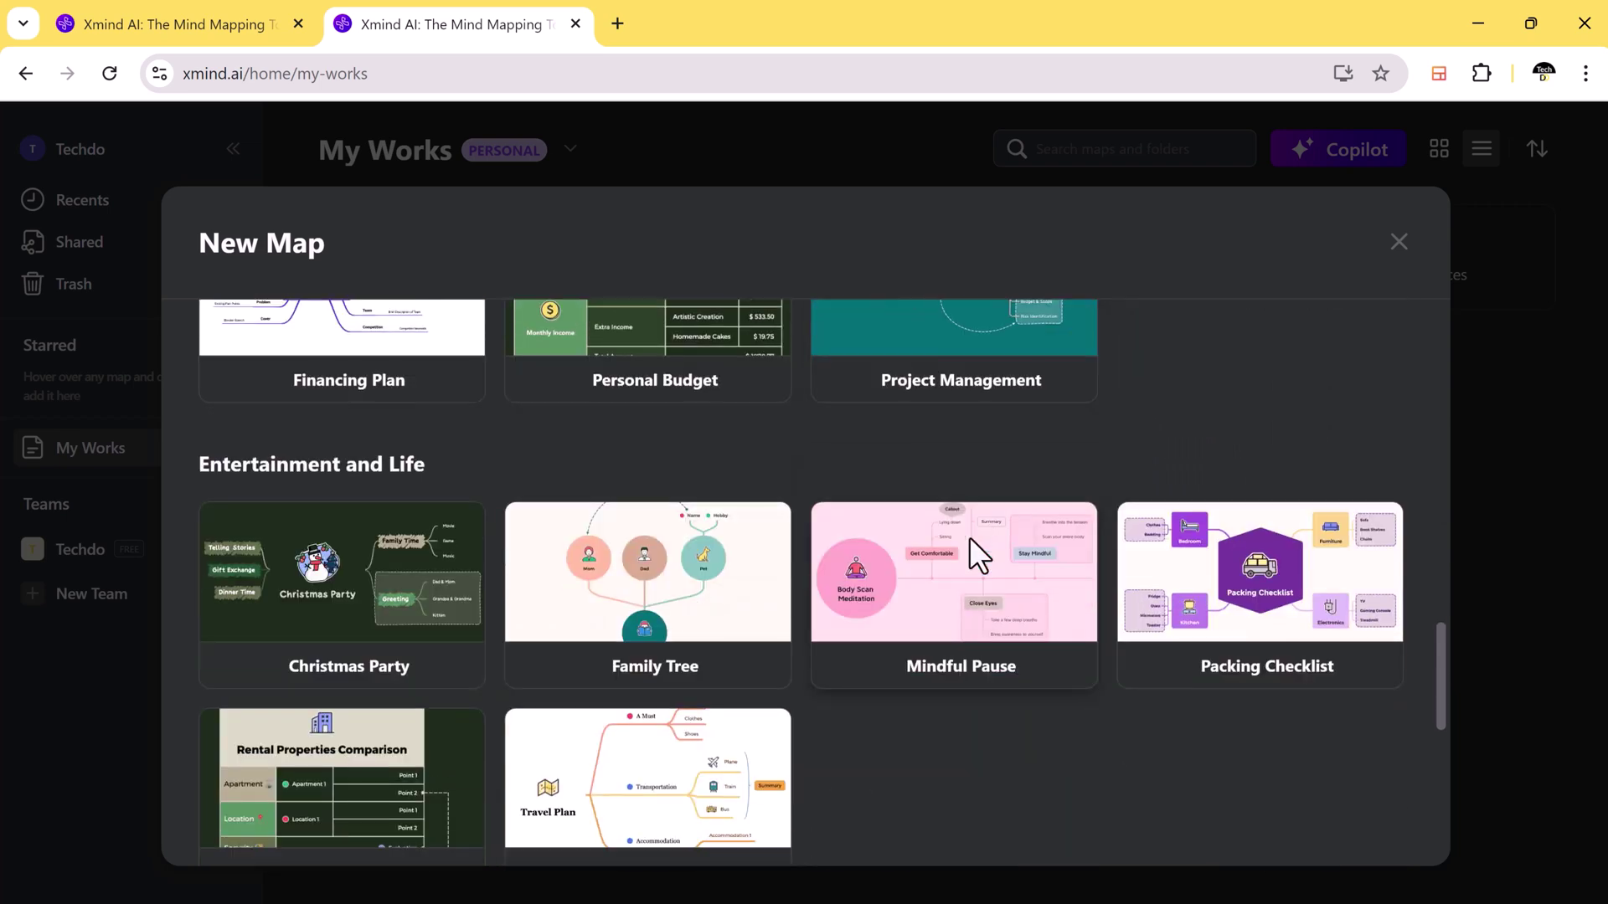
scroll(968, 535, down, 4)
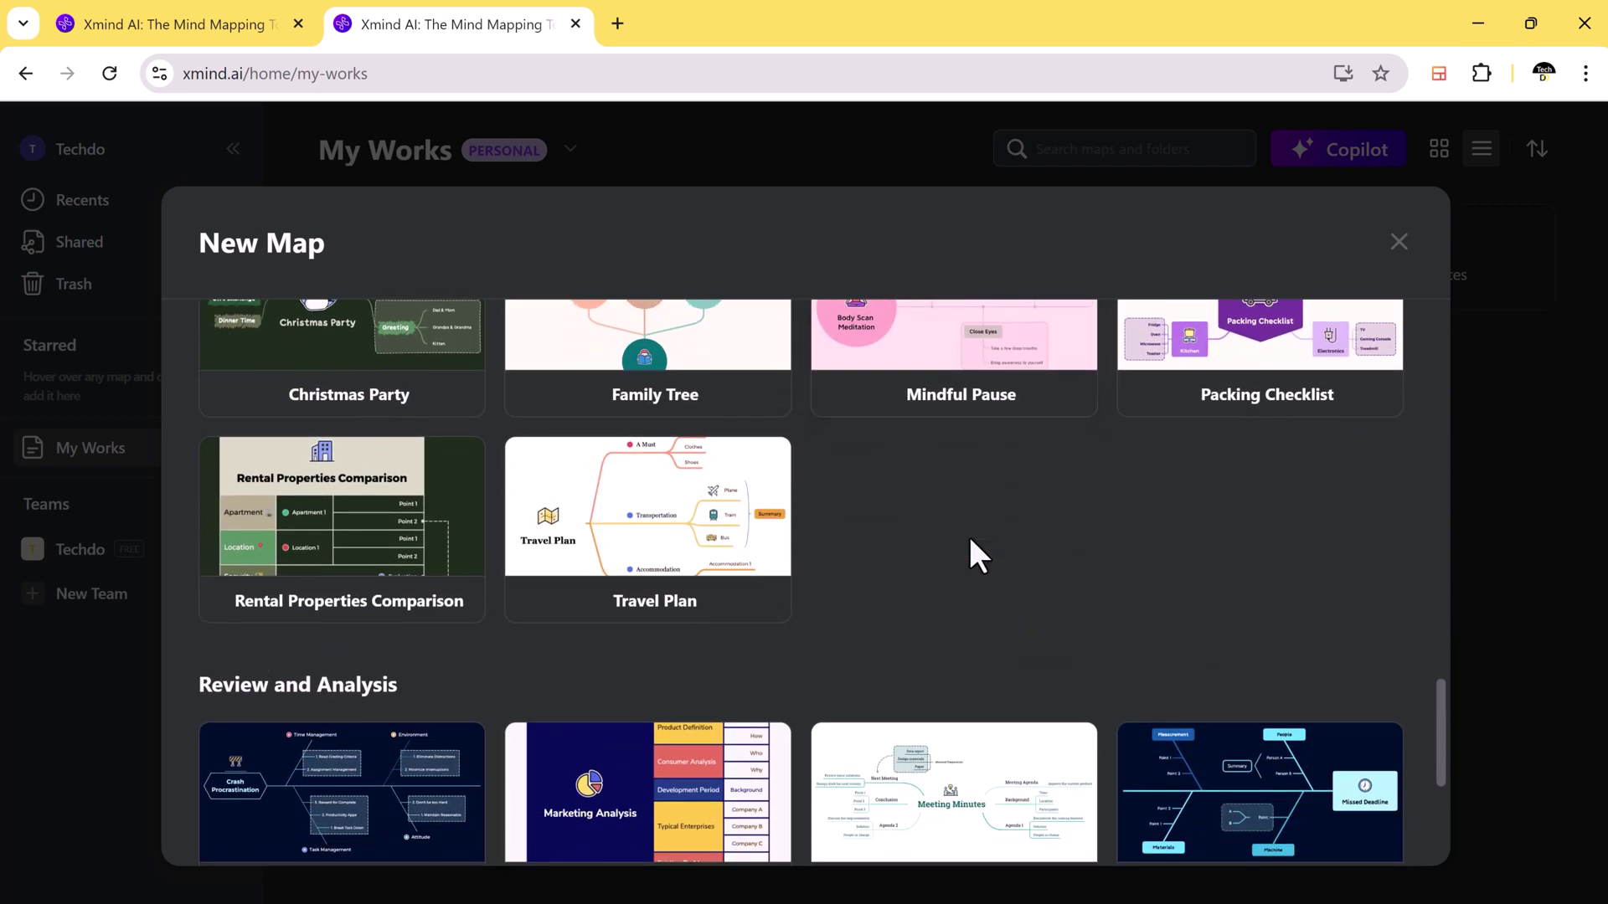
scroll(968, 536, down, 5)
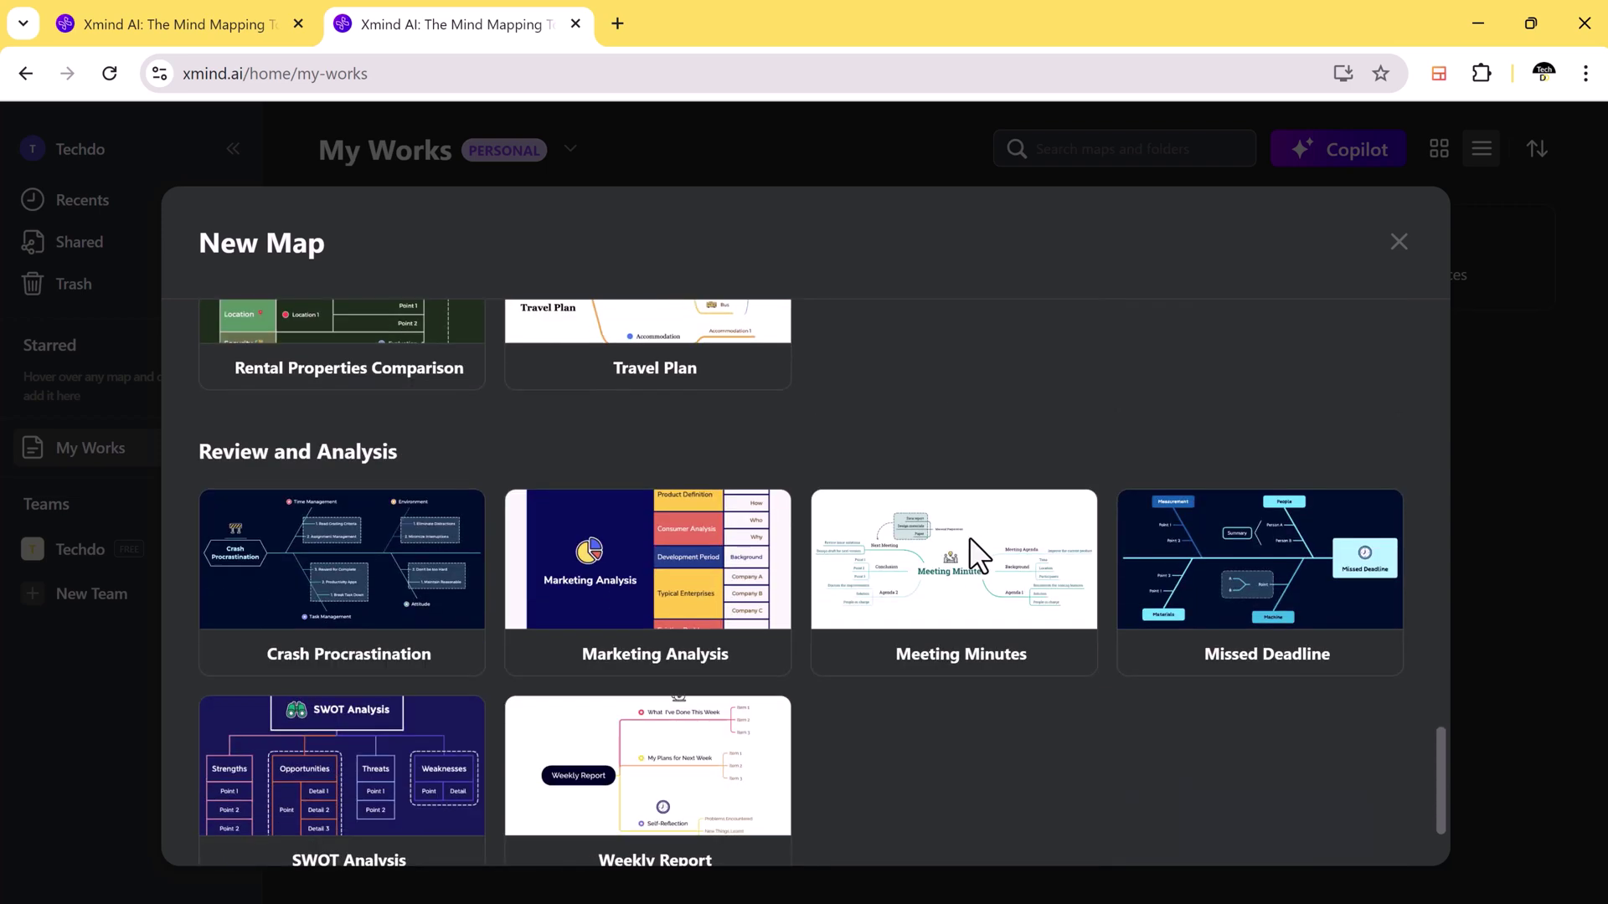
scroll(968, 536, up, 13)
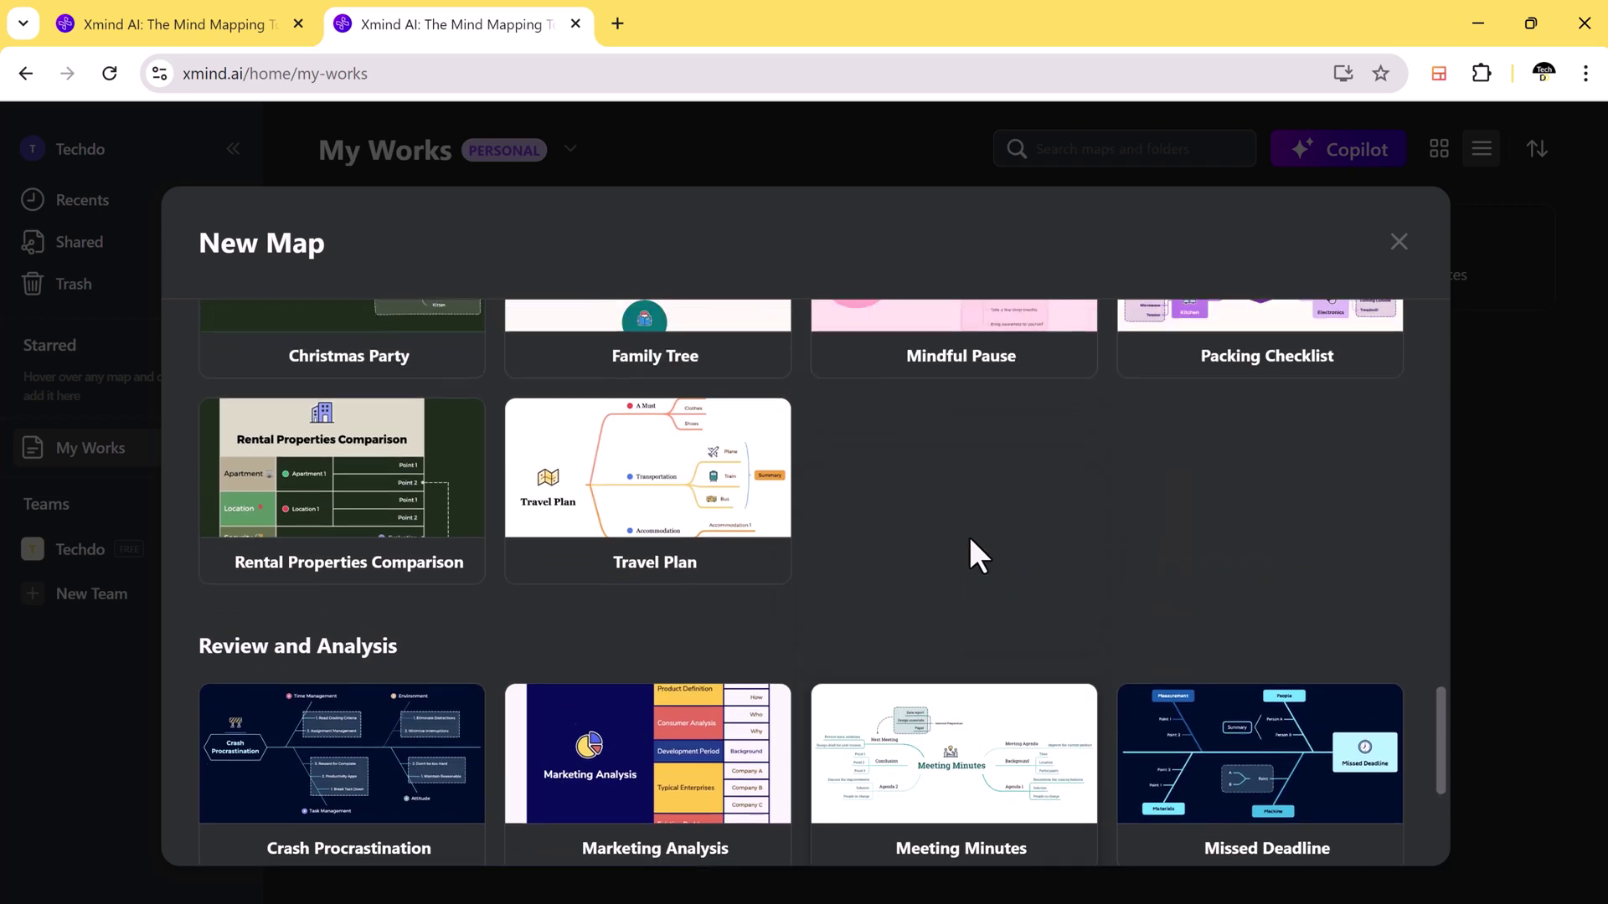
scroll(970, 540, up, 13)
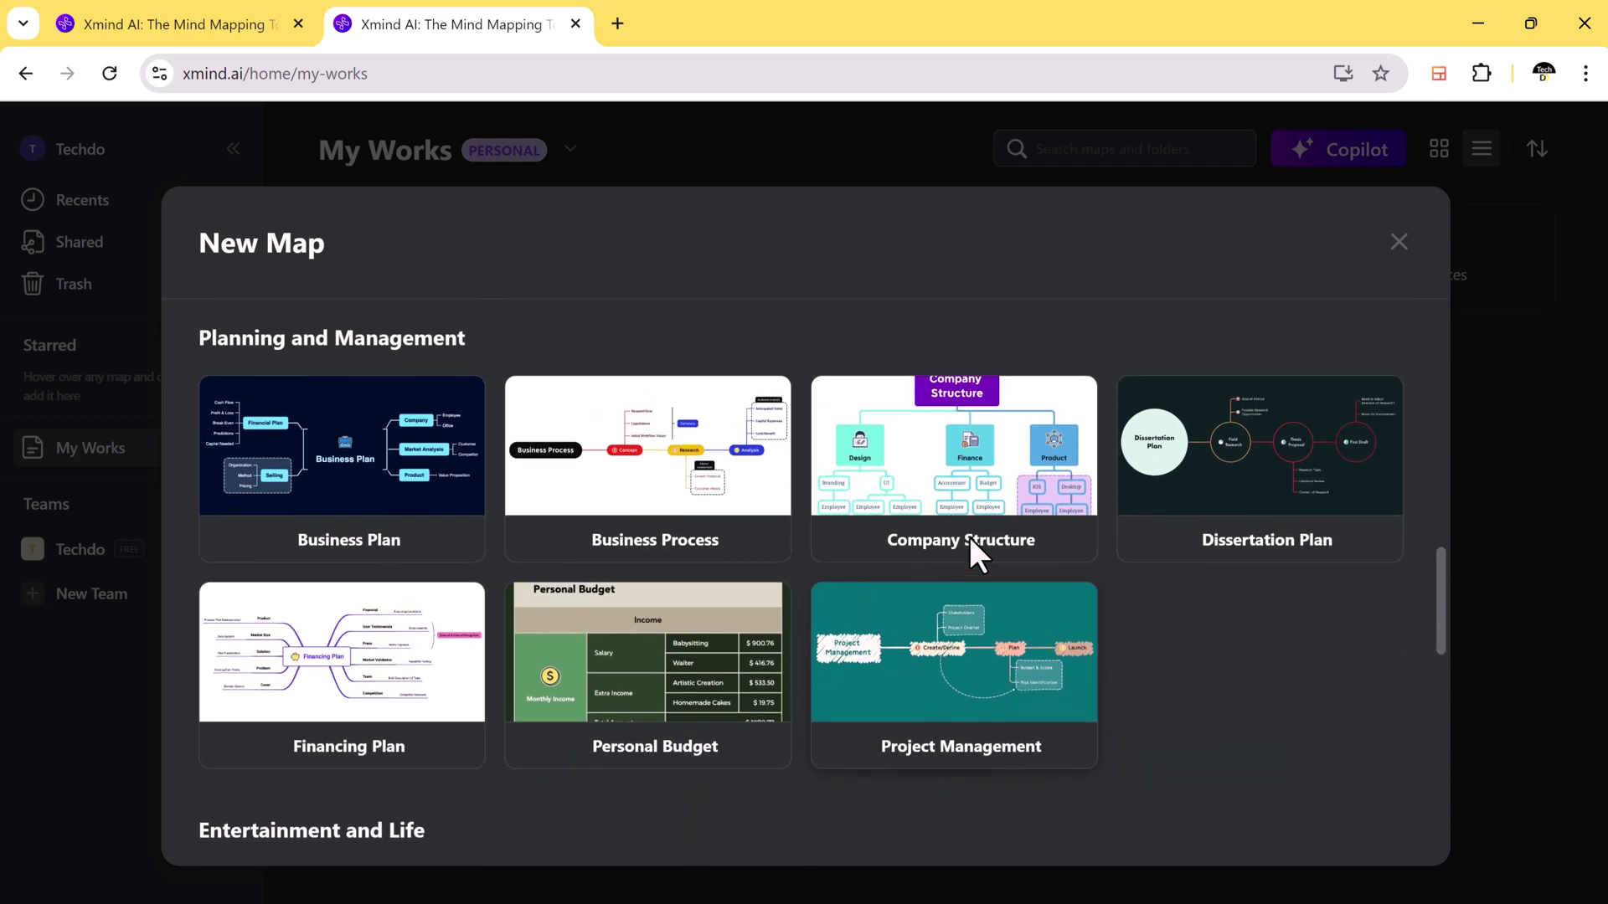
scroll(972, 544, up, 5)
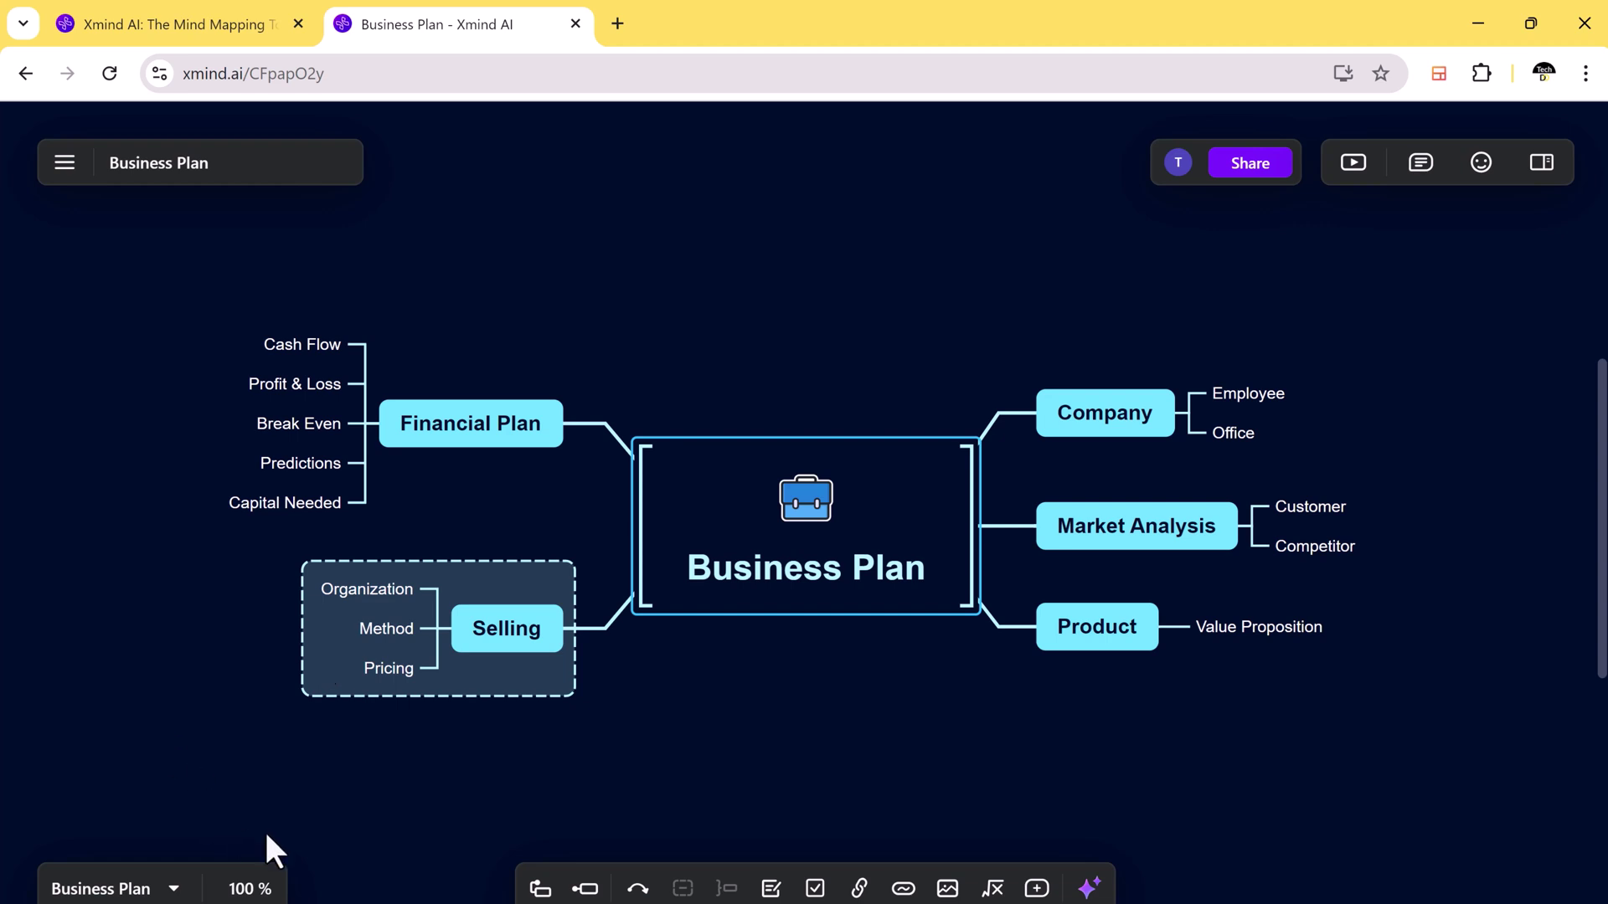
click(863, 751)
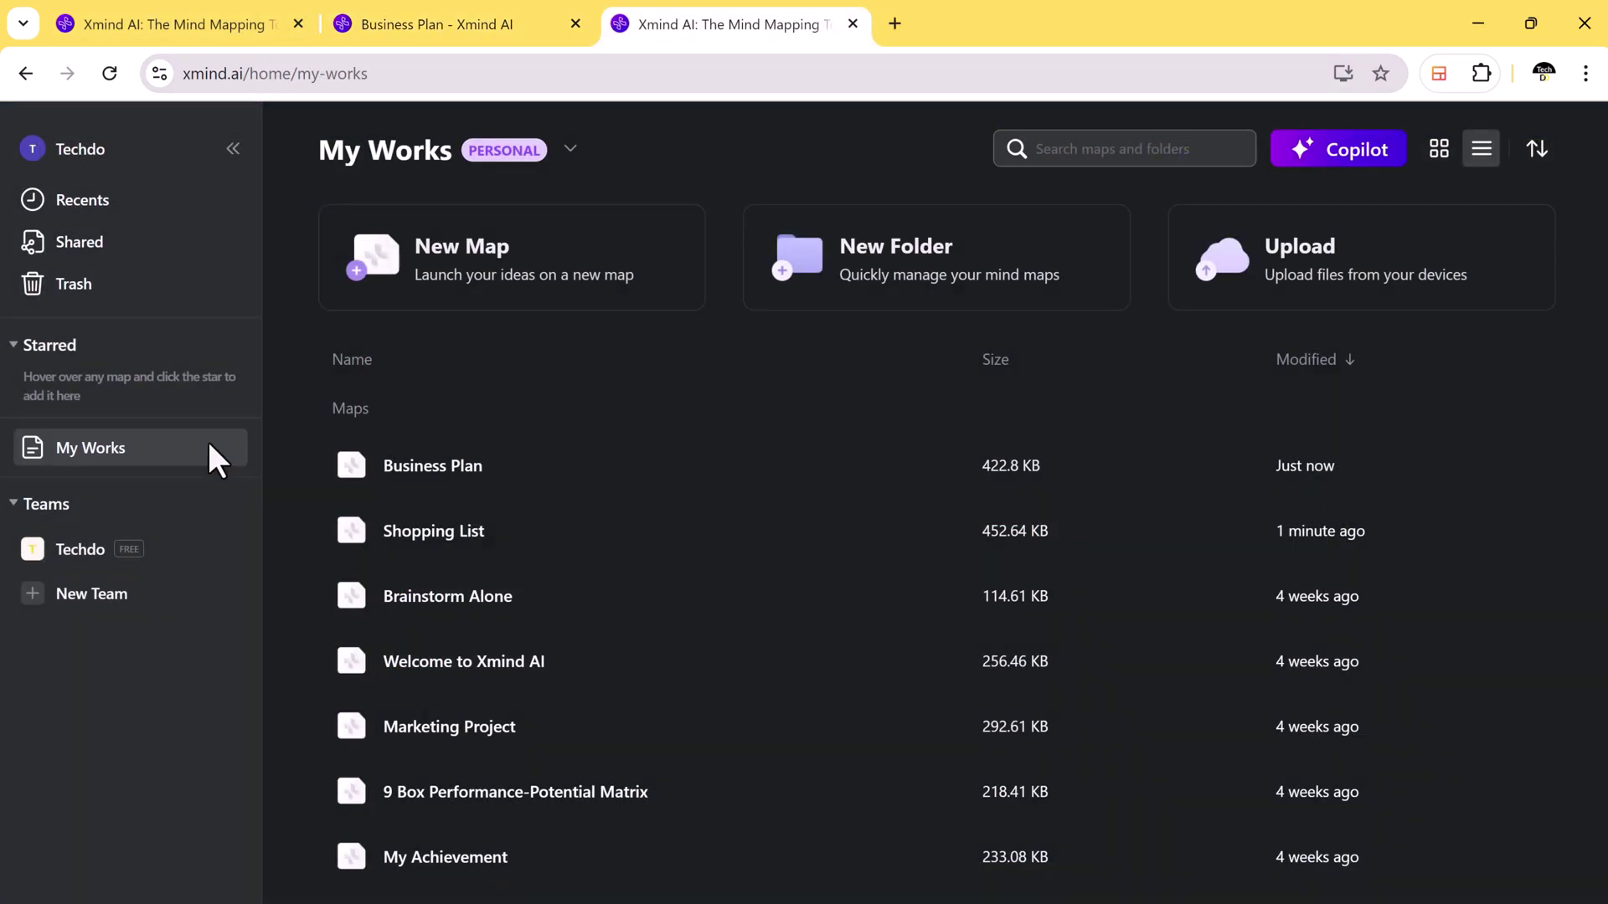
Step: Use Copilot with the prompt 'Business Plan' to grow a five-branch map, then review it
click(1329, 166)
text(Business Plan)
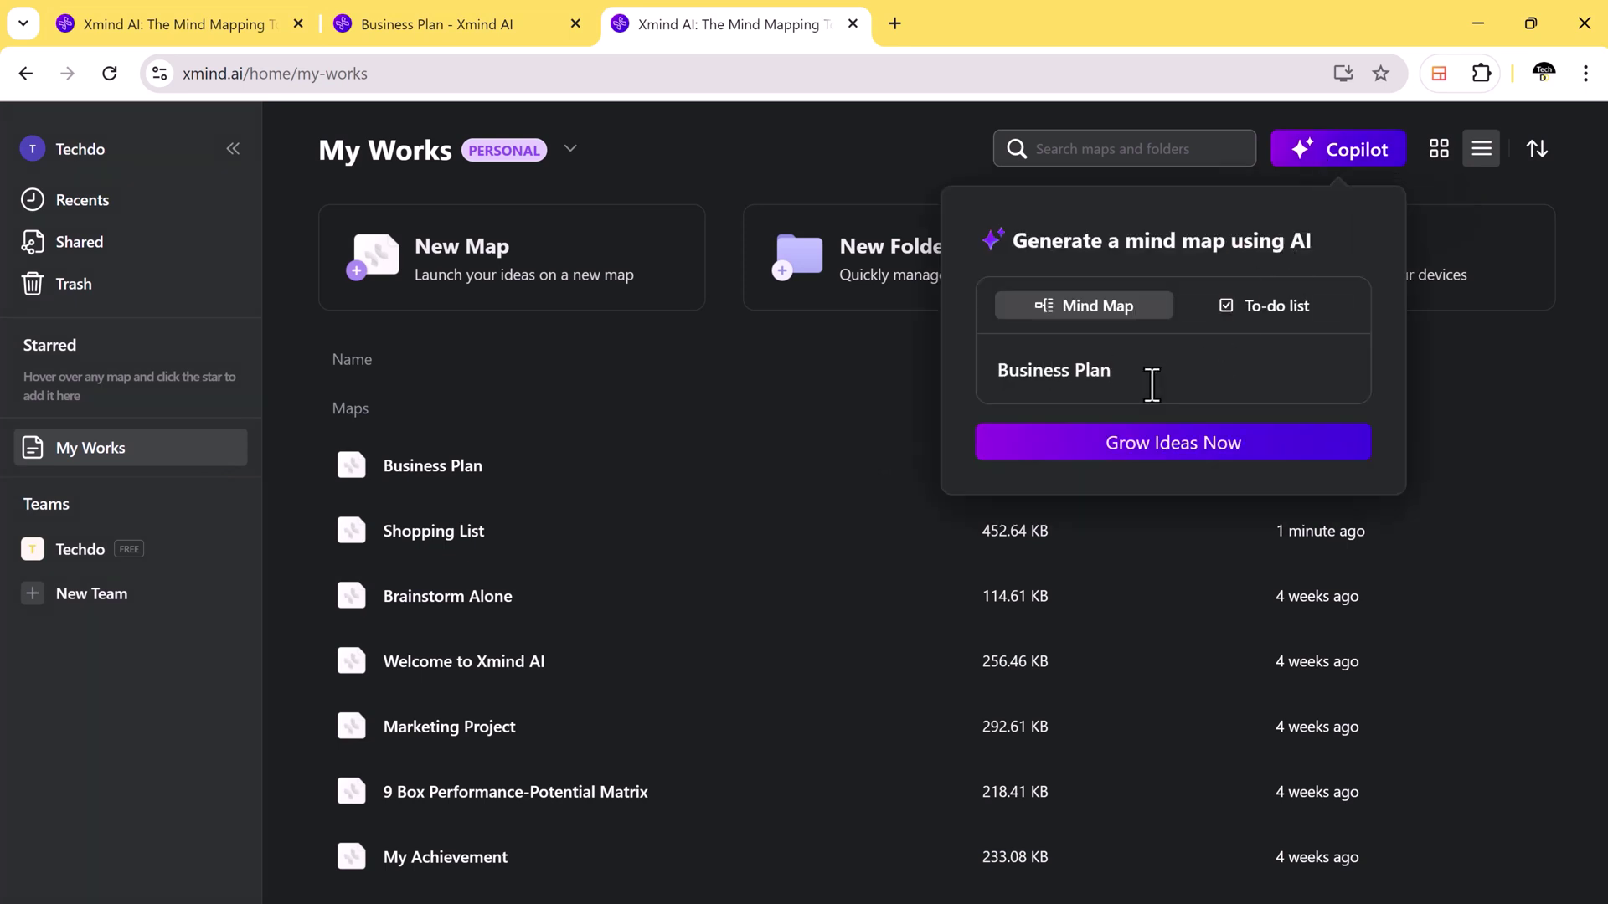
click(1149, 448)
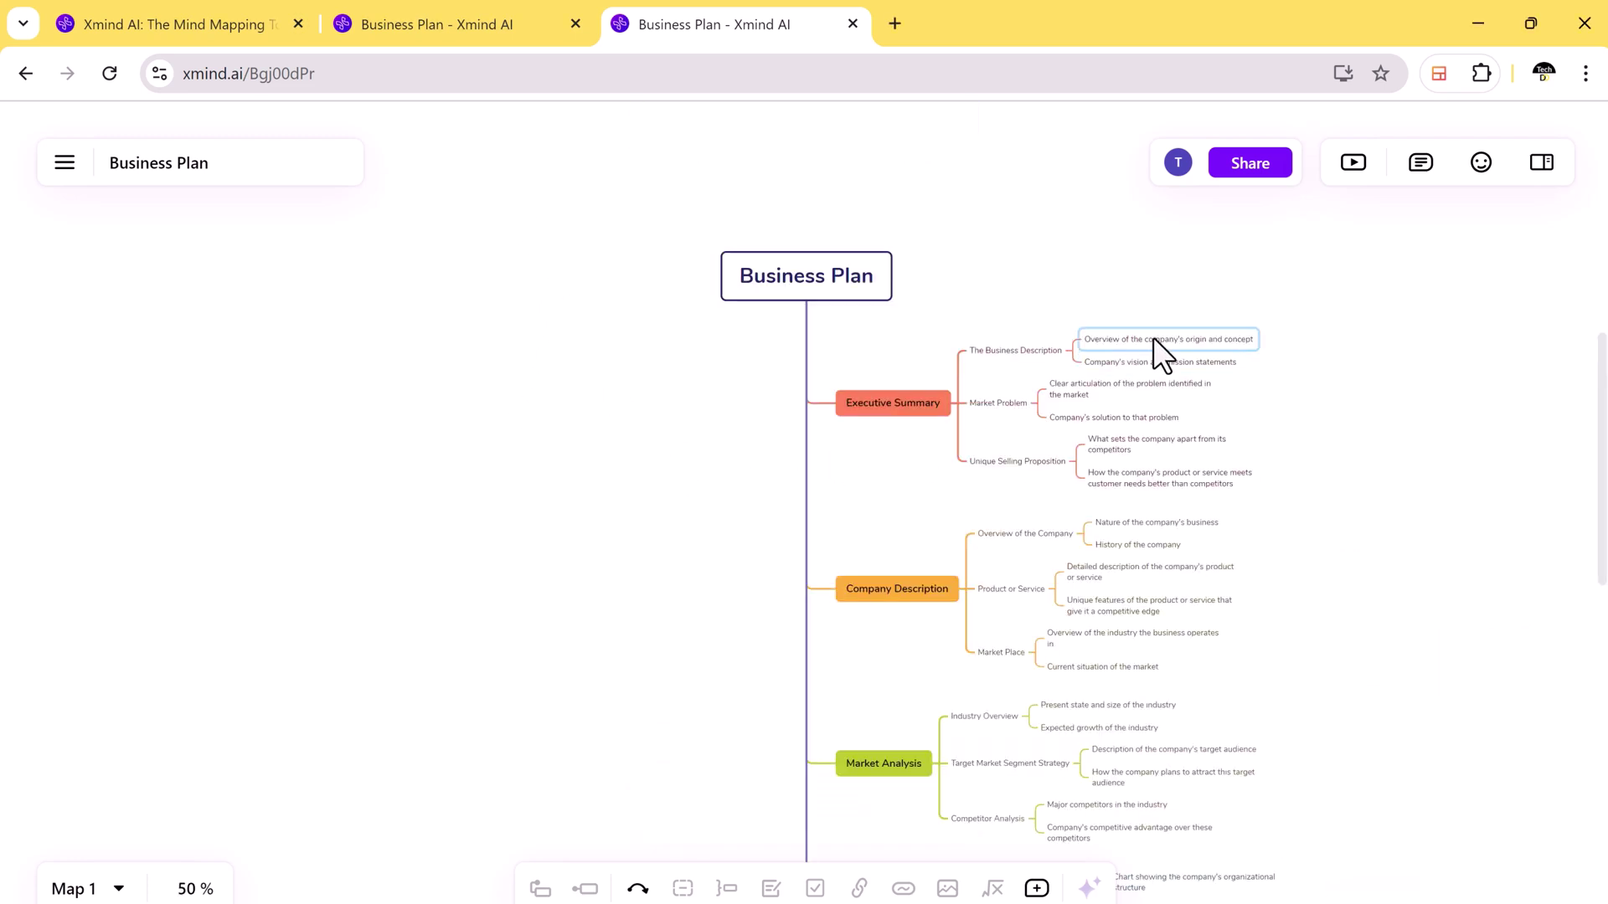
scroll(1199, 507, down, 3)
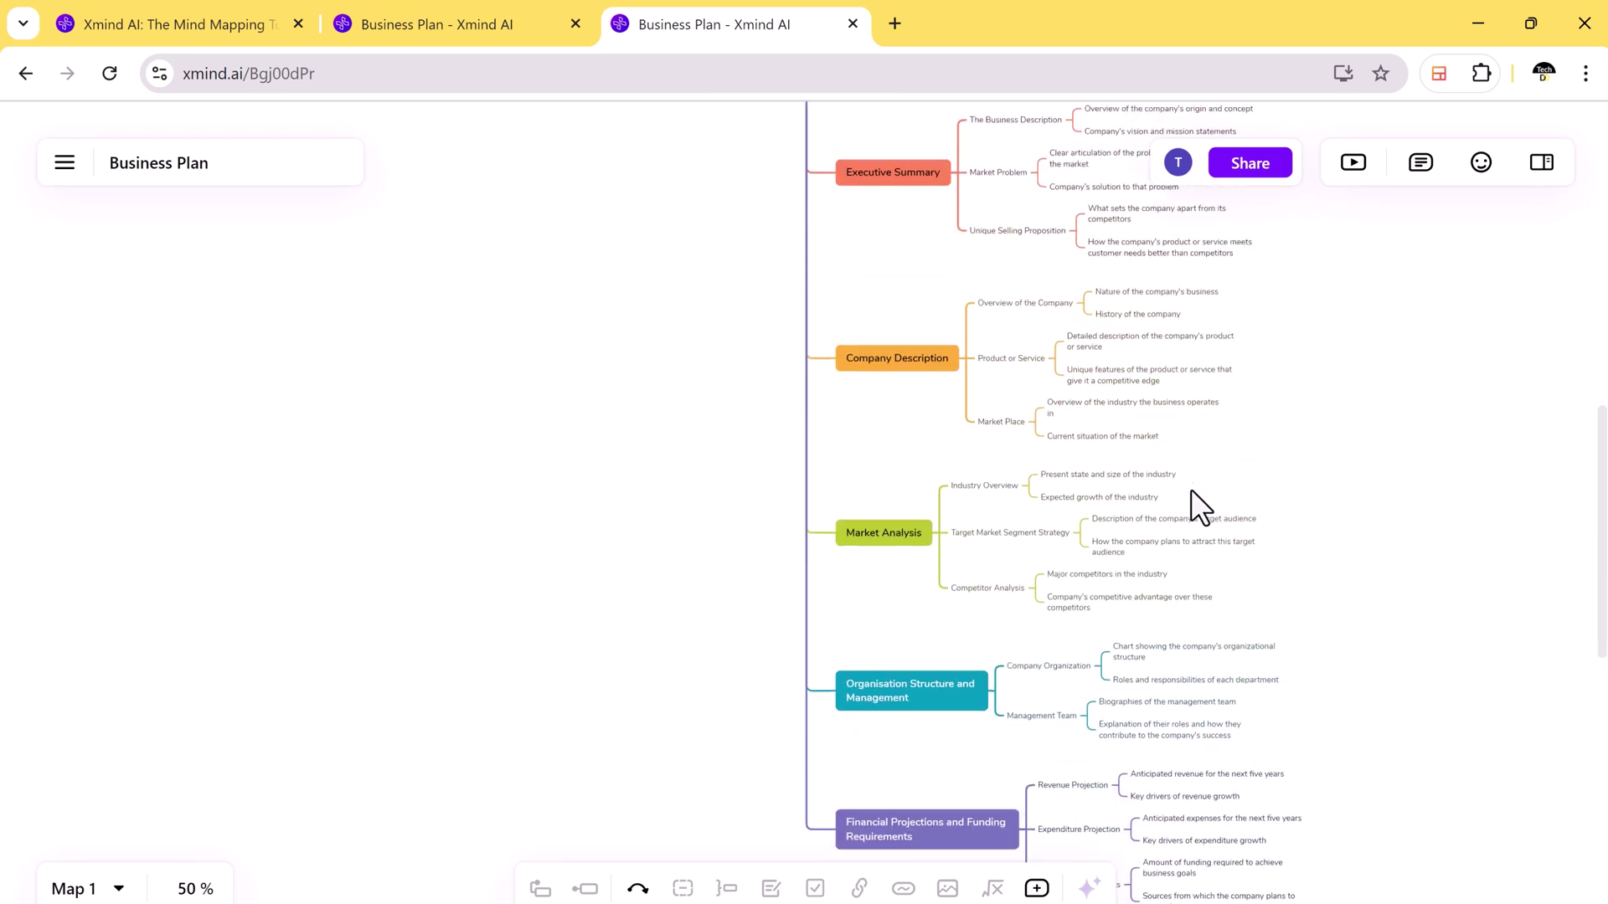
scroll(1199, 506, down, 1)
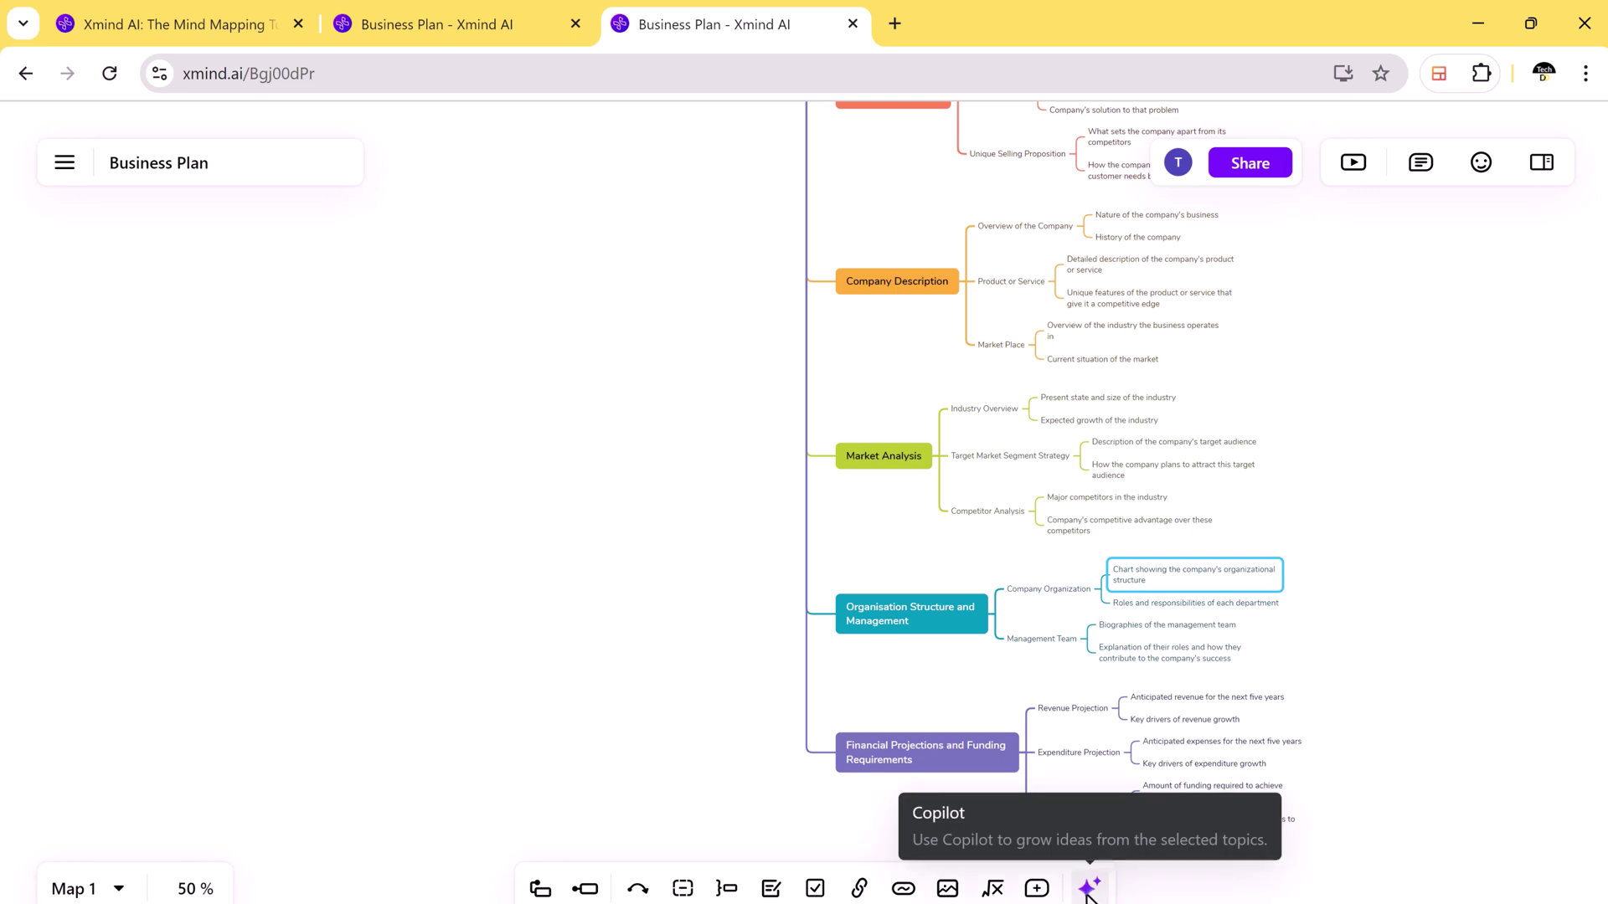
scroll(262, 144, up, 3)
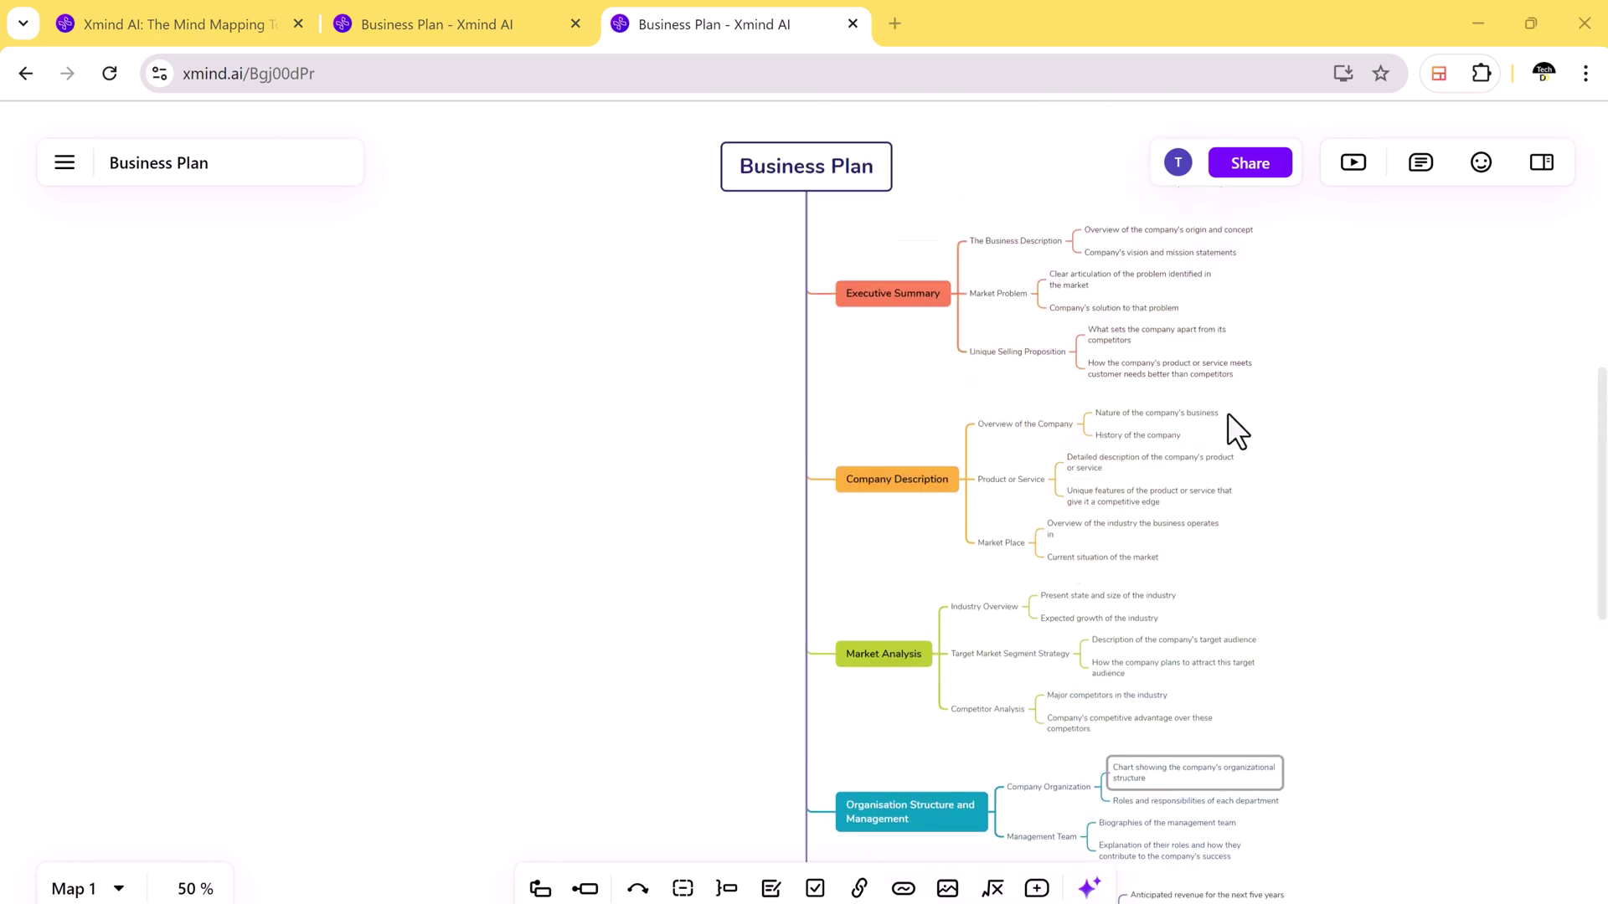
Step: Switch the map to the two-sided Mind Map structure and zoom to 80 %
click(1537, 167)
click(1538, 168)
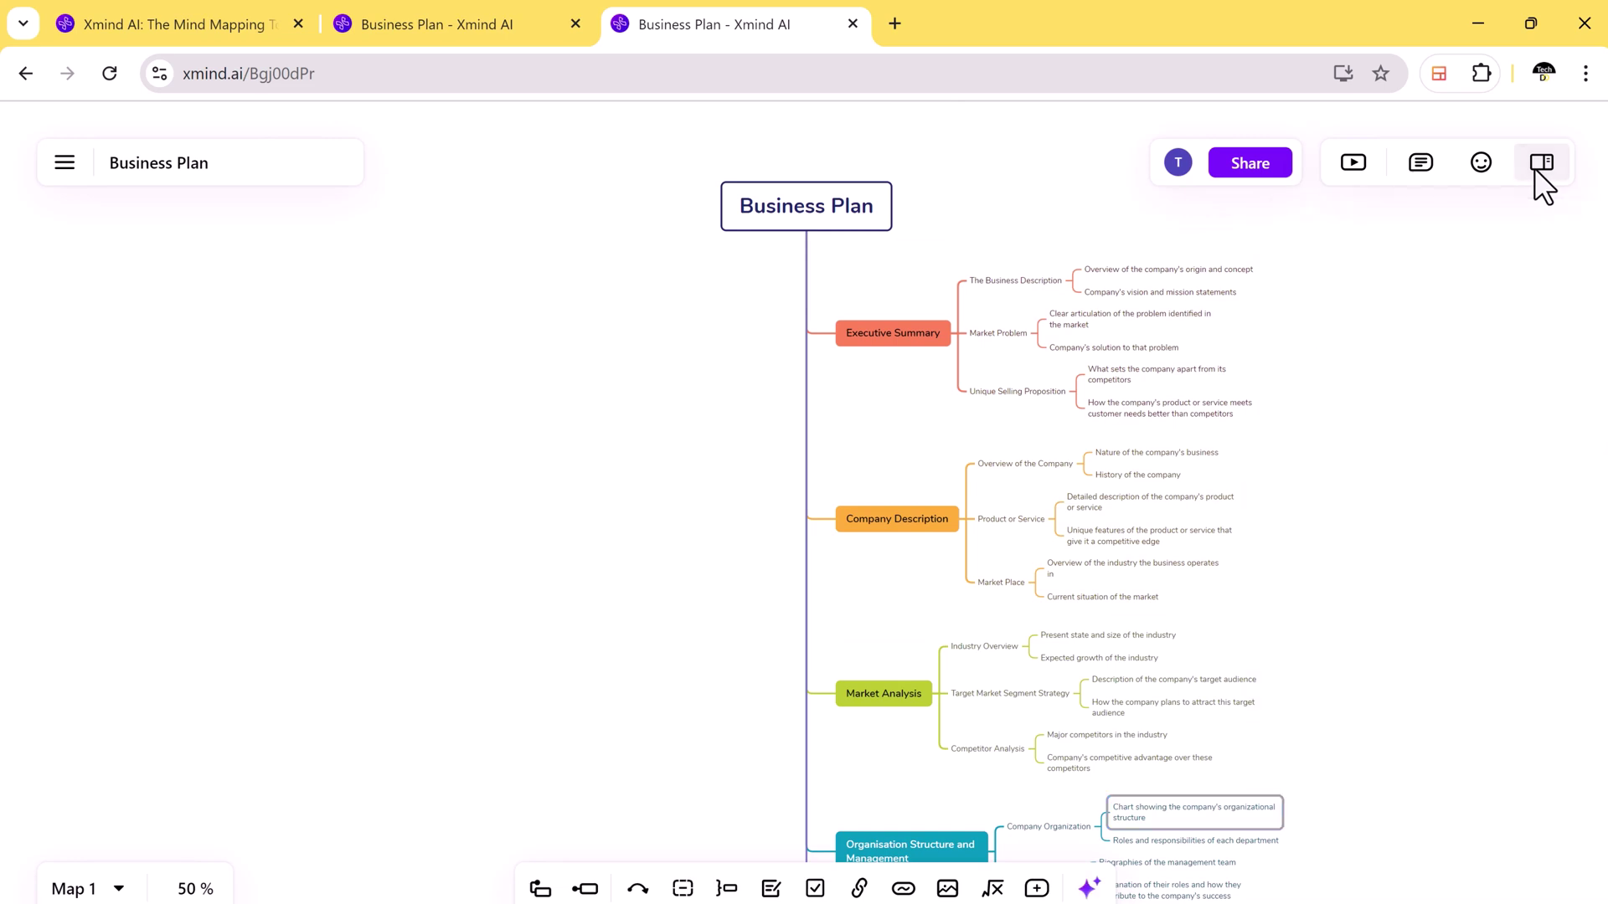
click(1537, 167)
click(1482, 234)
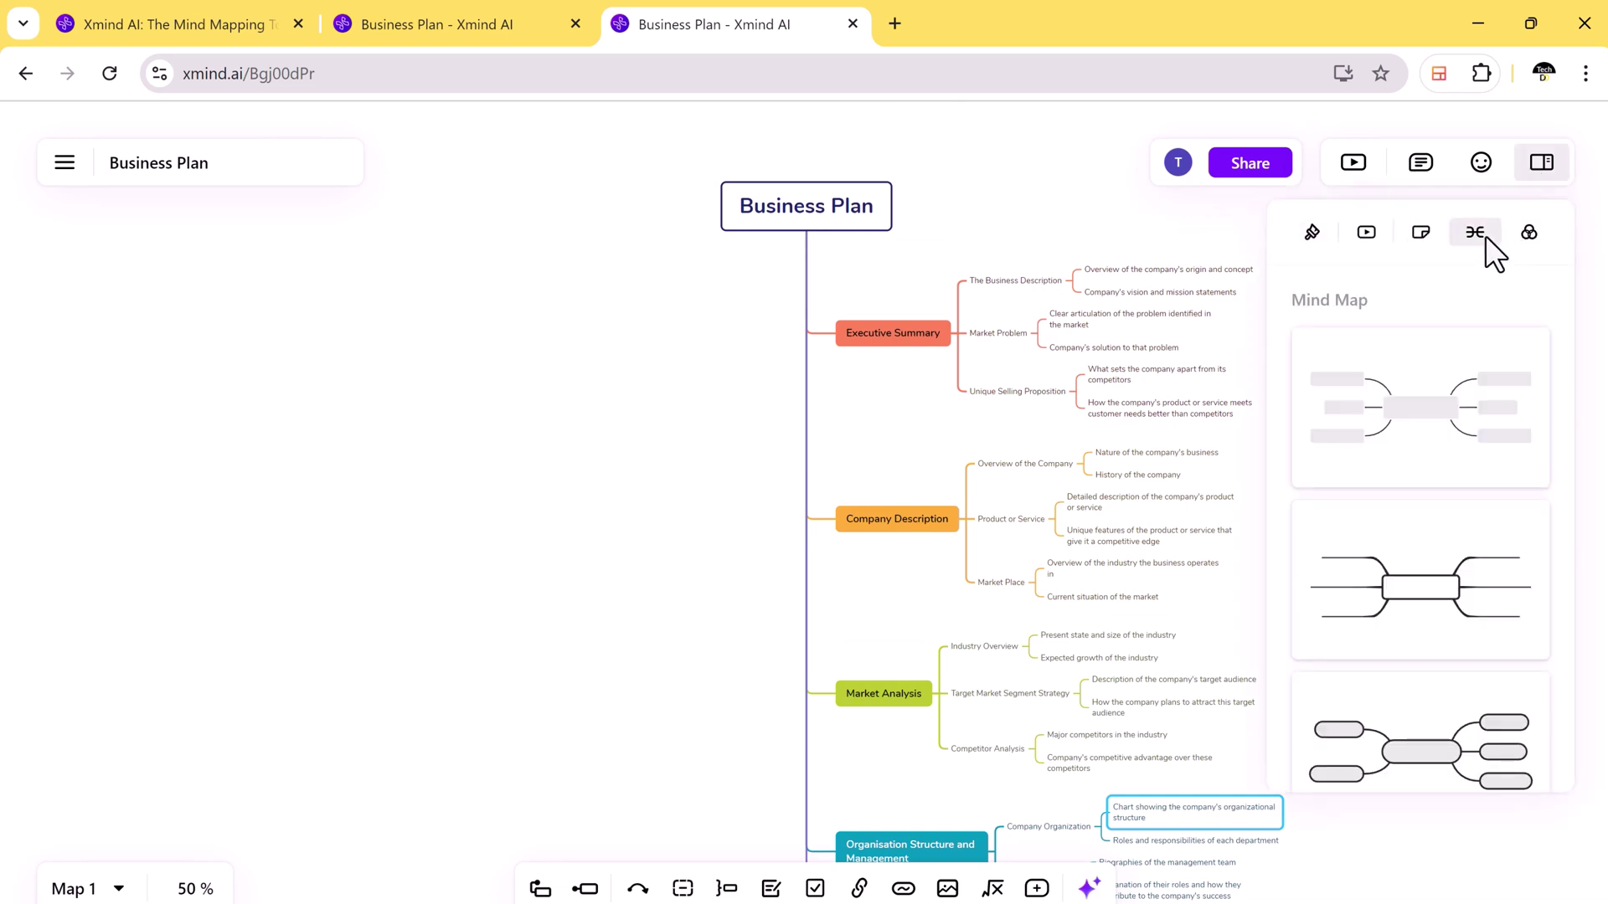
click(1430, 585)
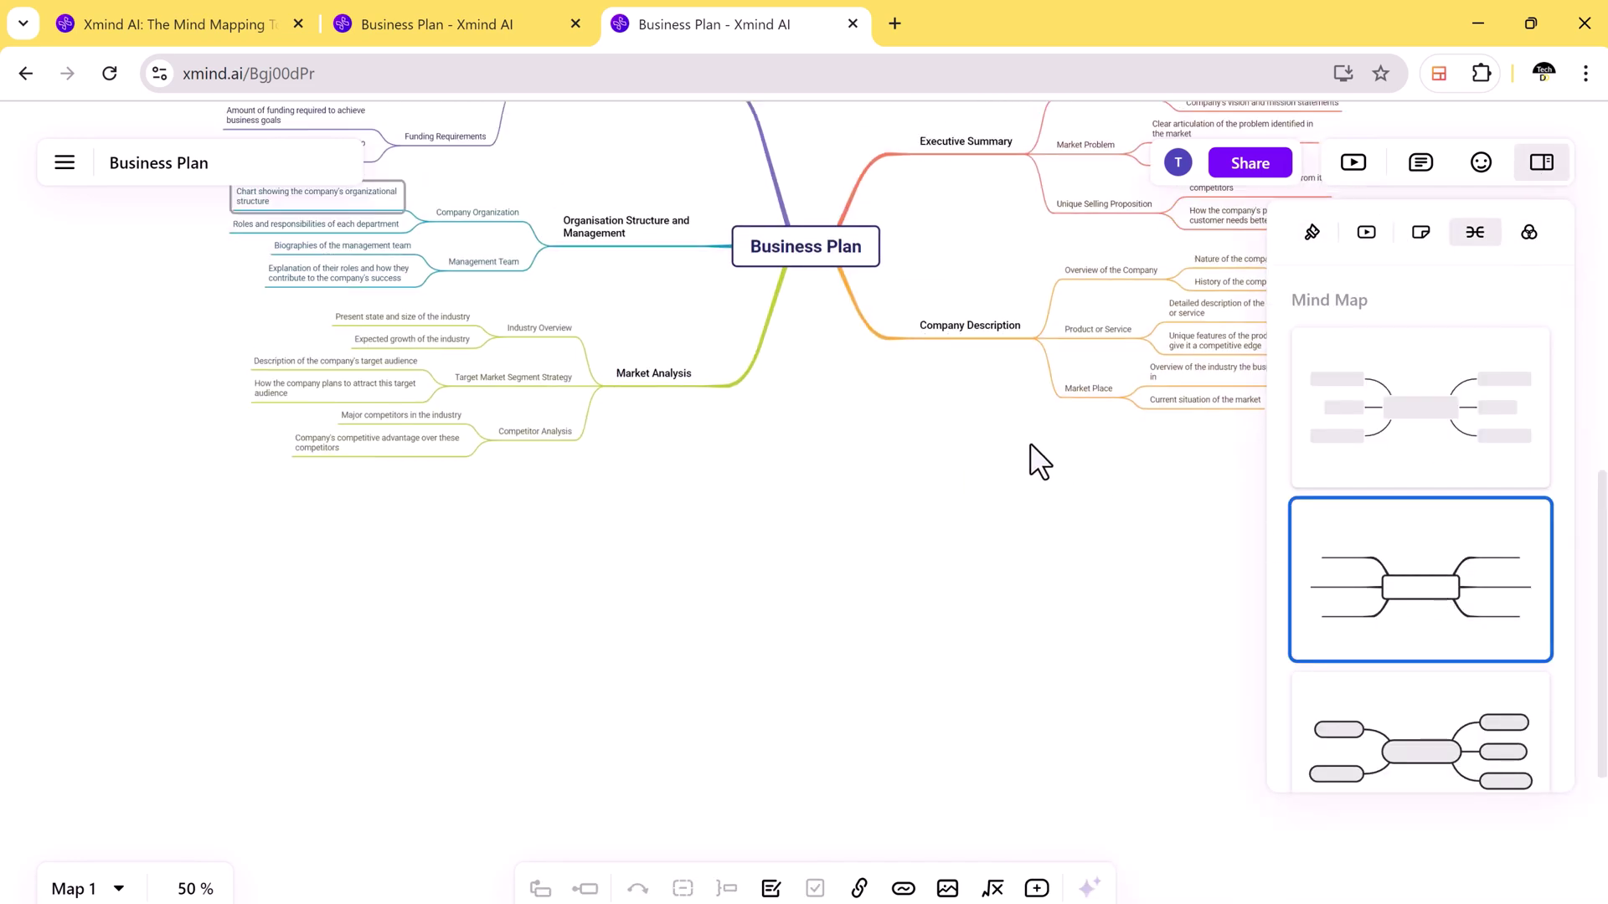
click(196, 888)
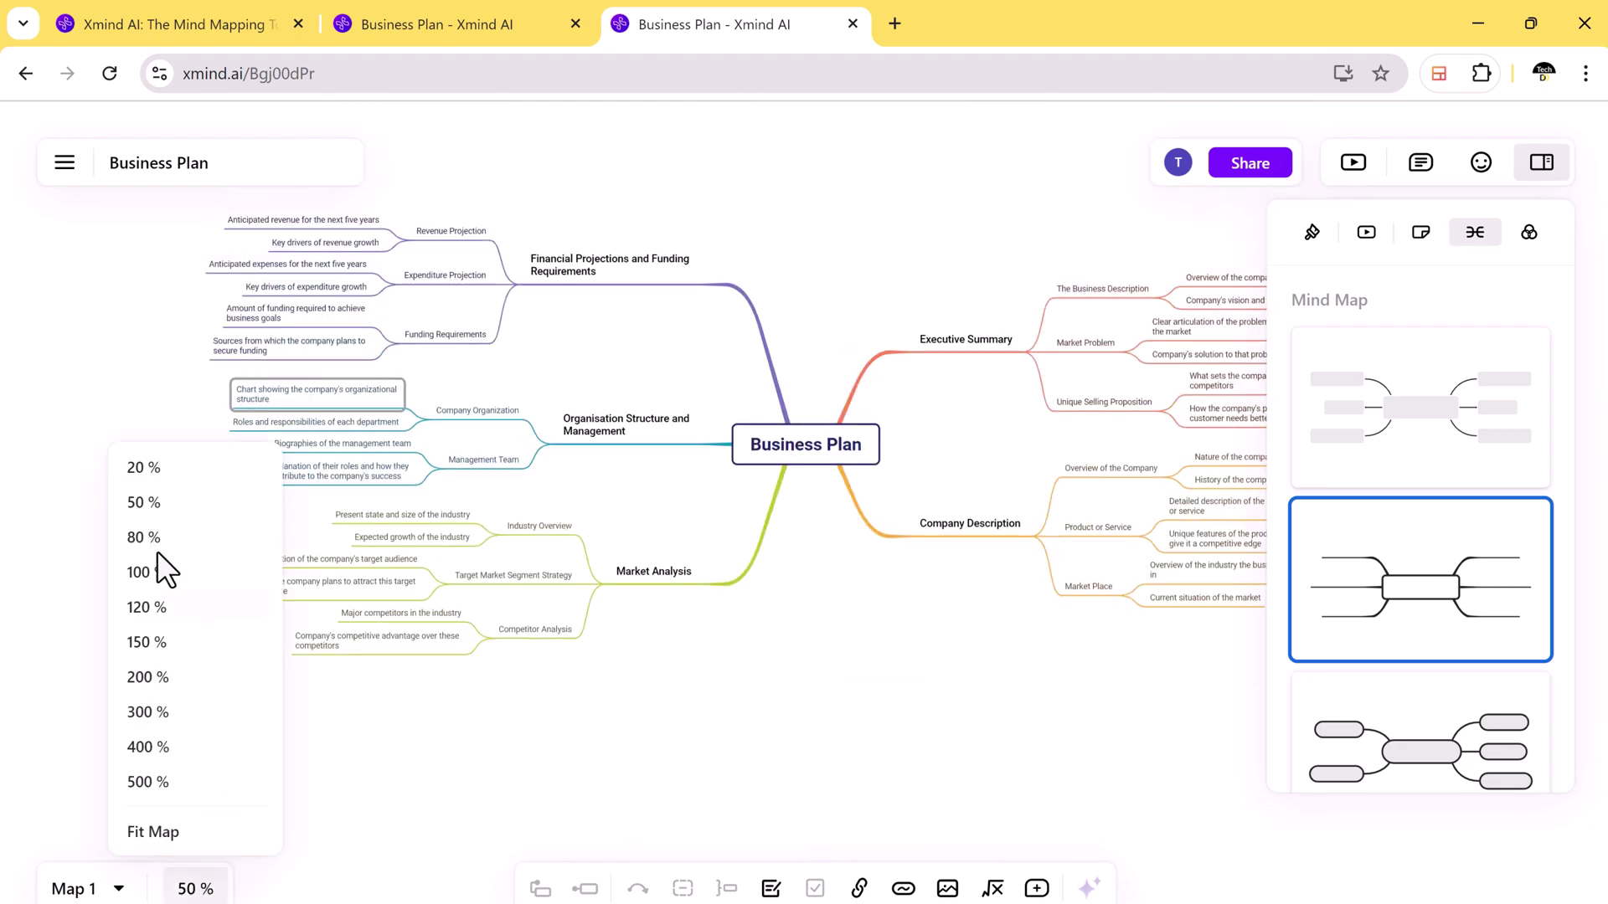
click(155, 533)
scroll(1037, 621, up, 3)
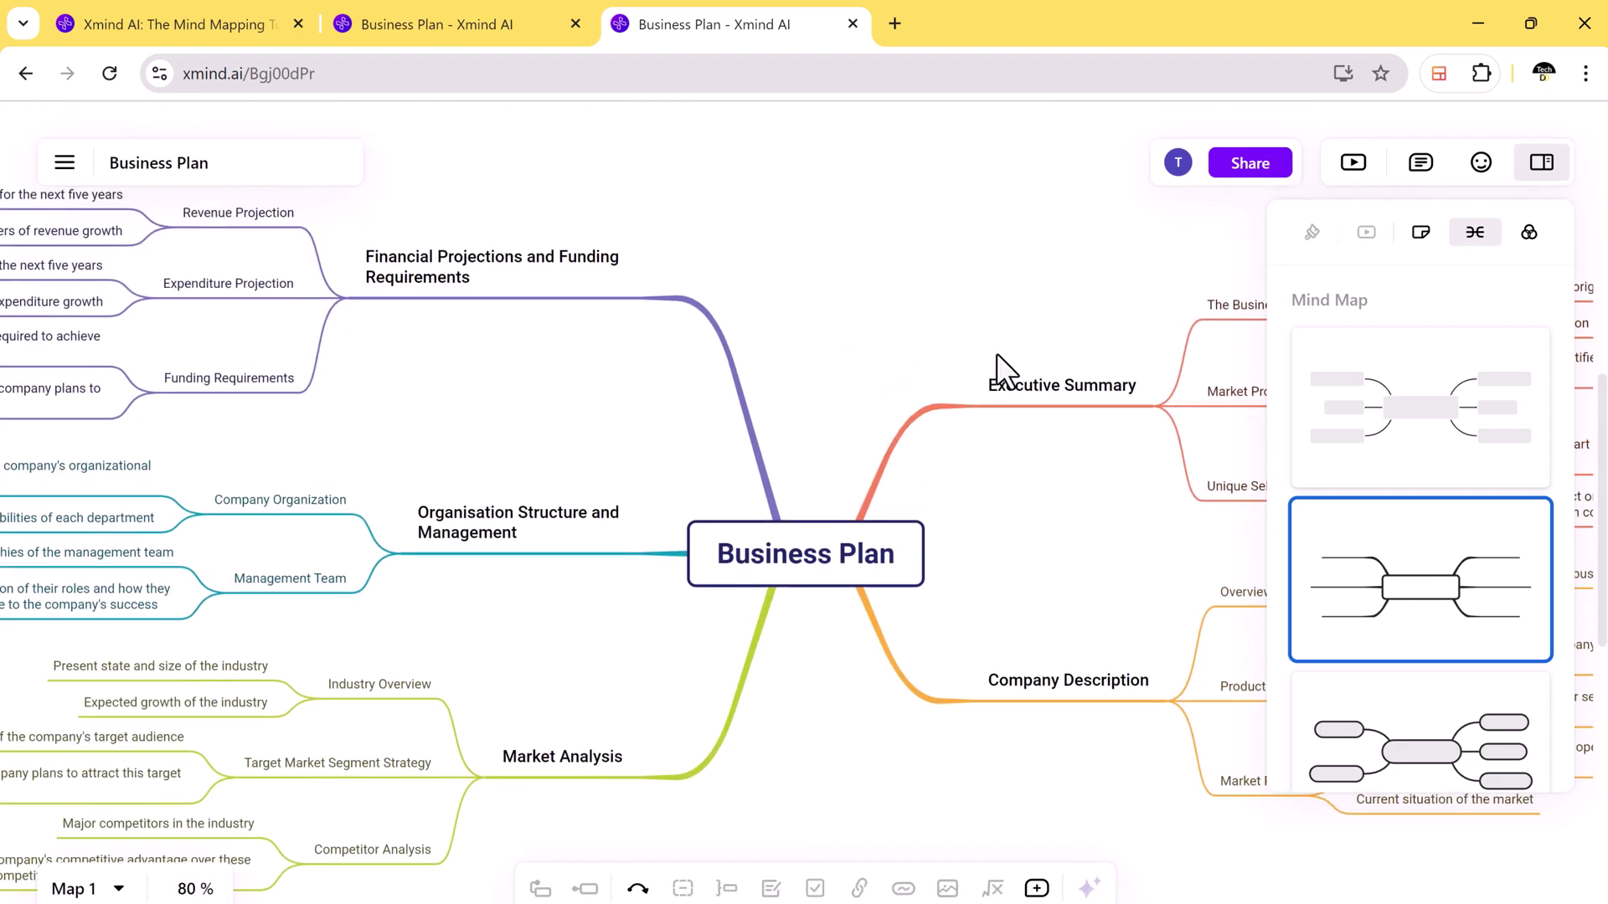
Step: Apply the Energy colour theme to the whole map
click(1535, 231)
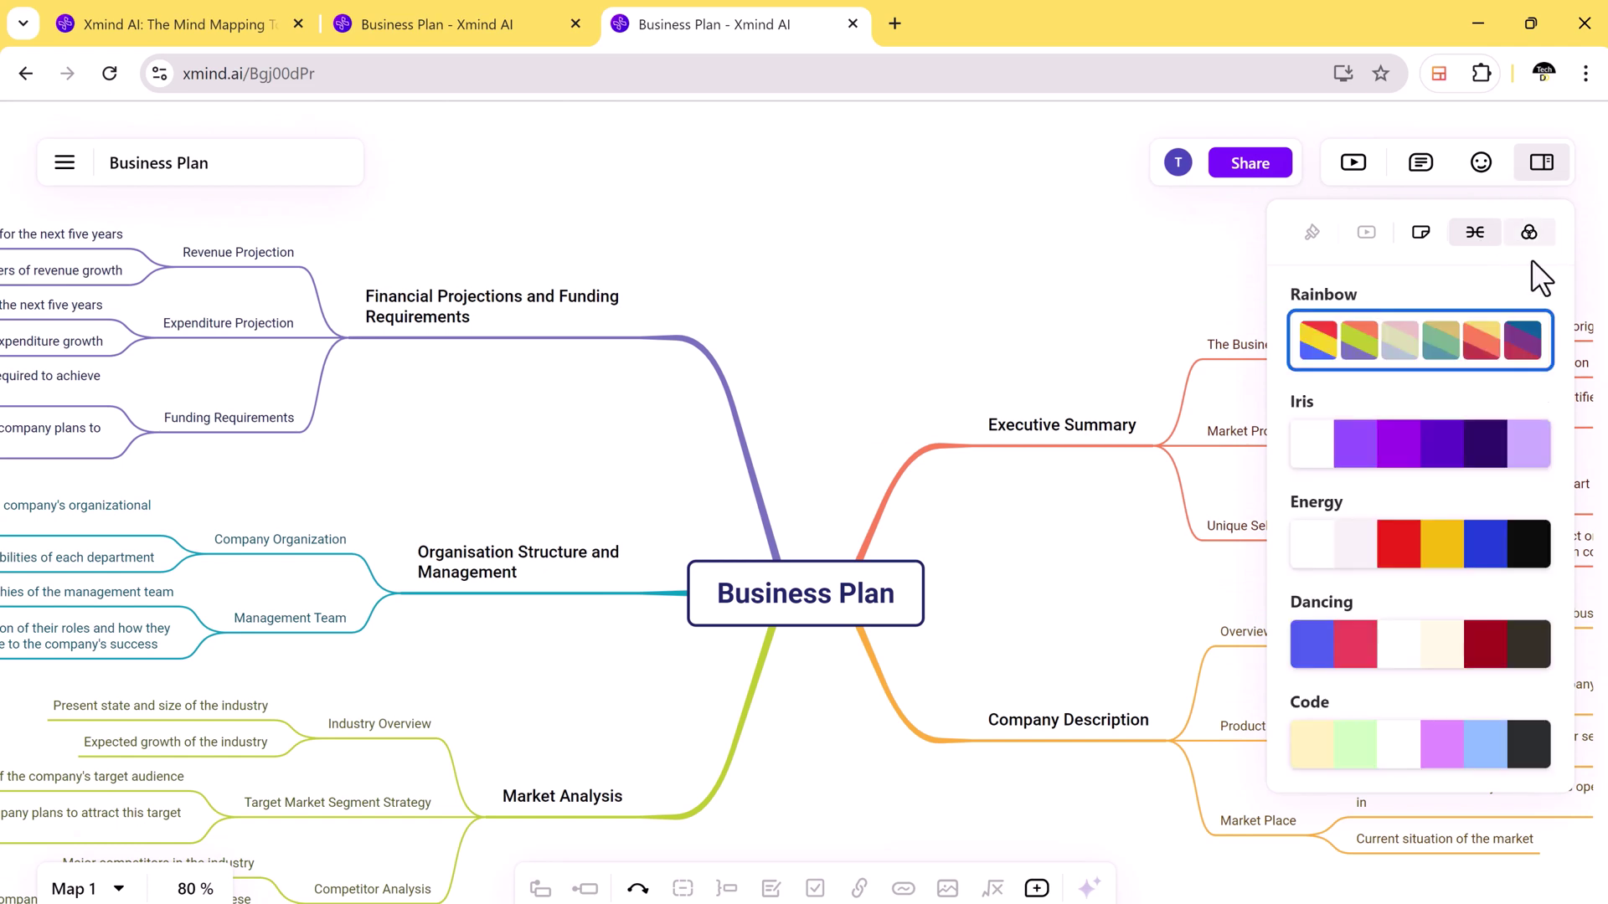
click(1452, 555)
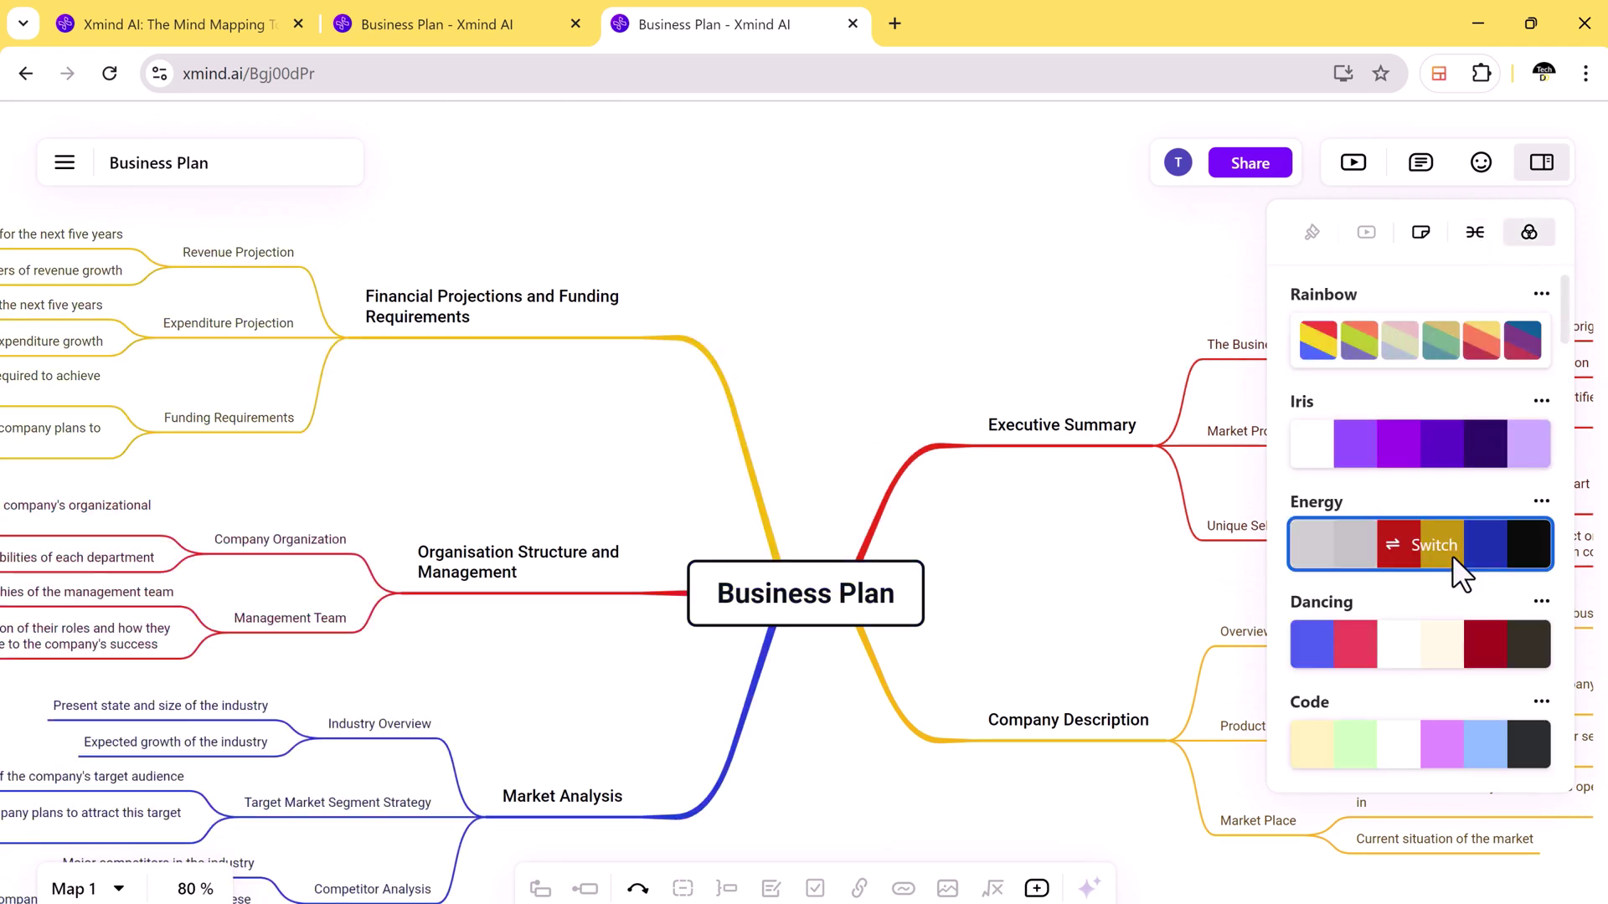
click(1430, 229)
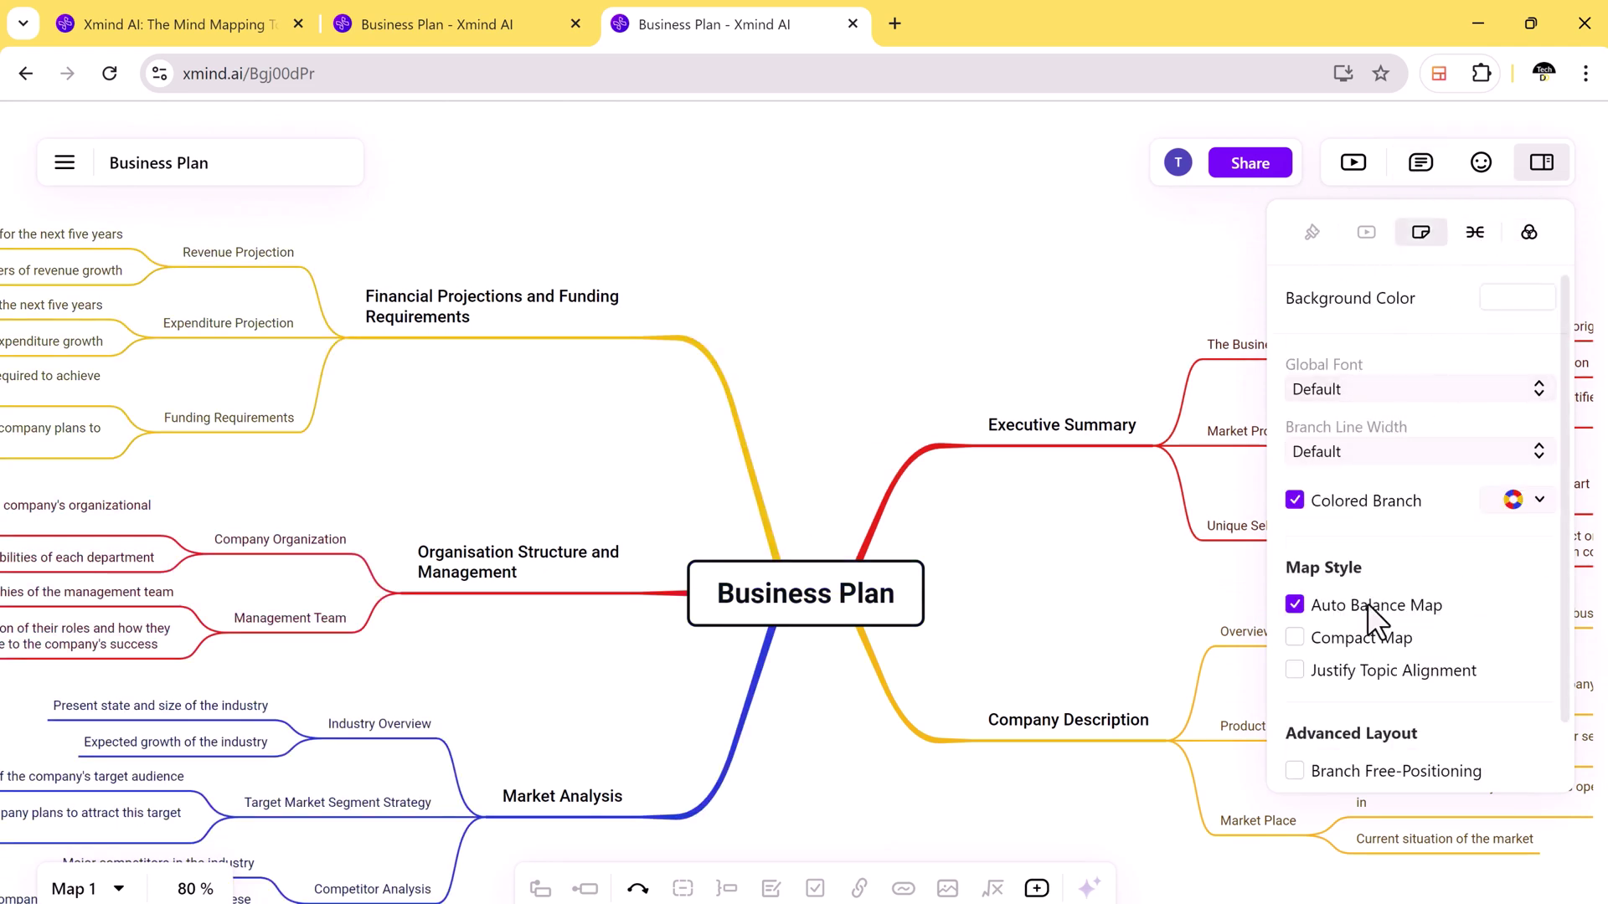
scroll(1373, 620, down, 1)
Step: Give the central Business Plan topic a red border
click(790, 601)
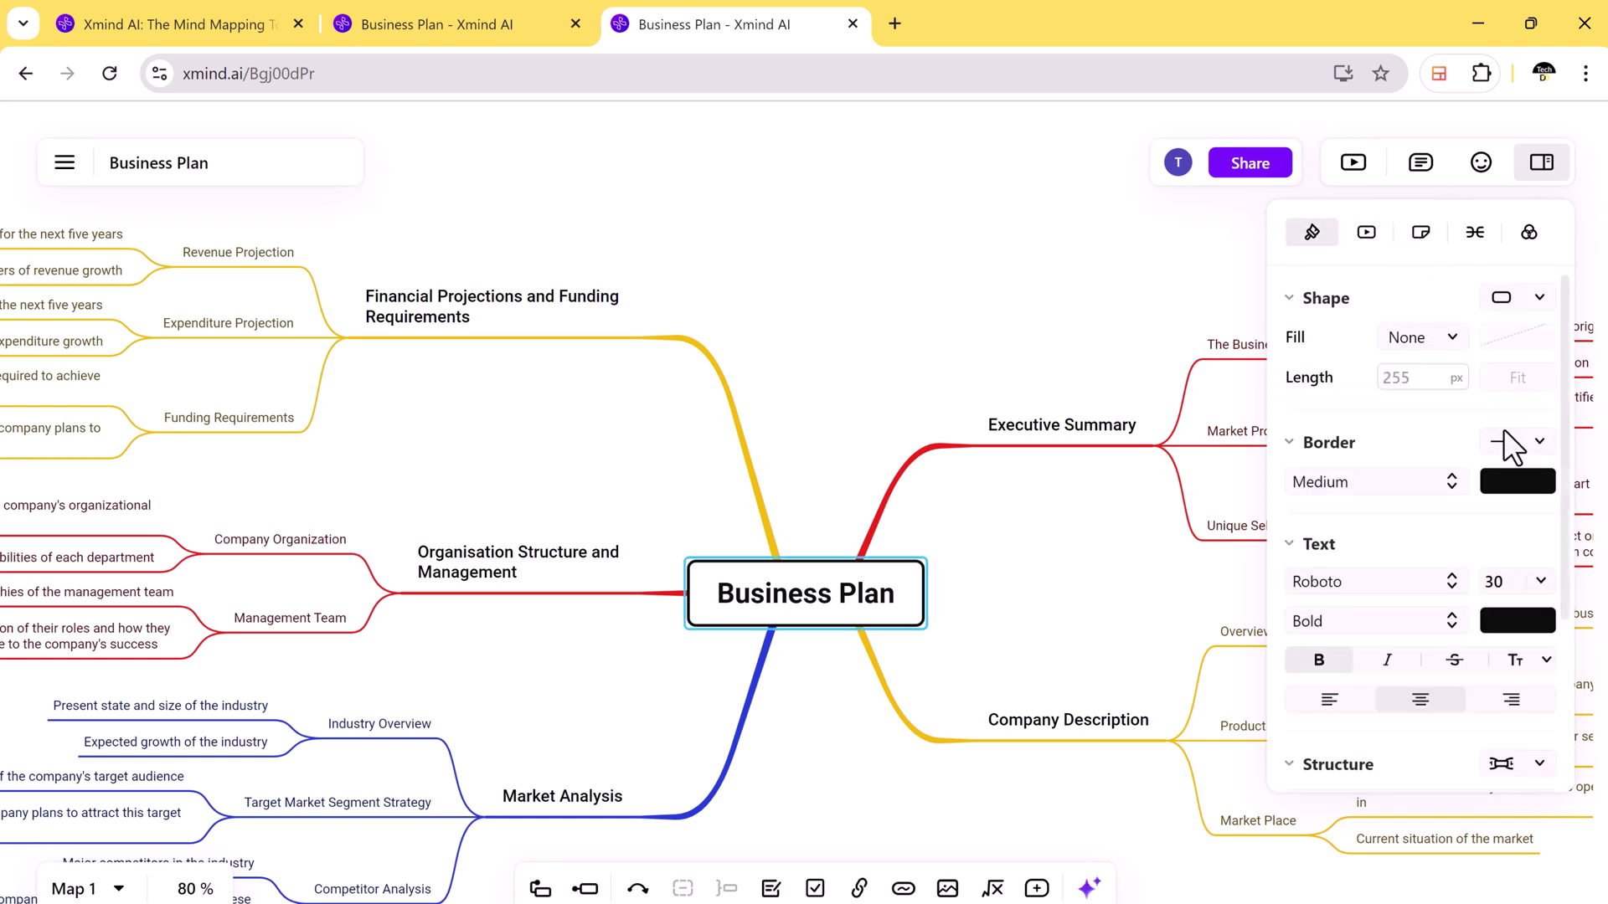
click(1543, 483)
click(1217, 458)
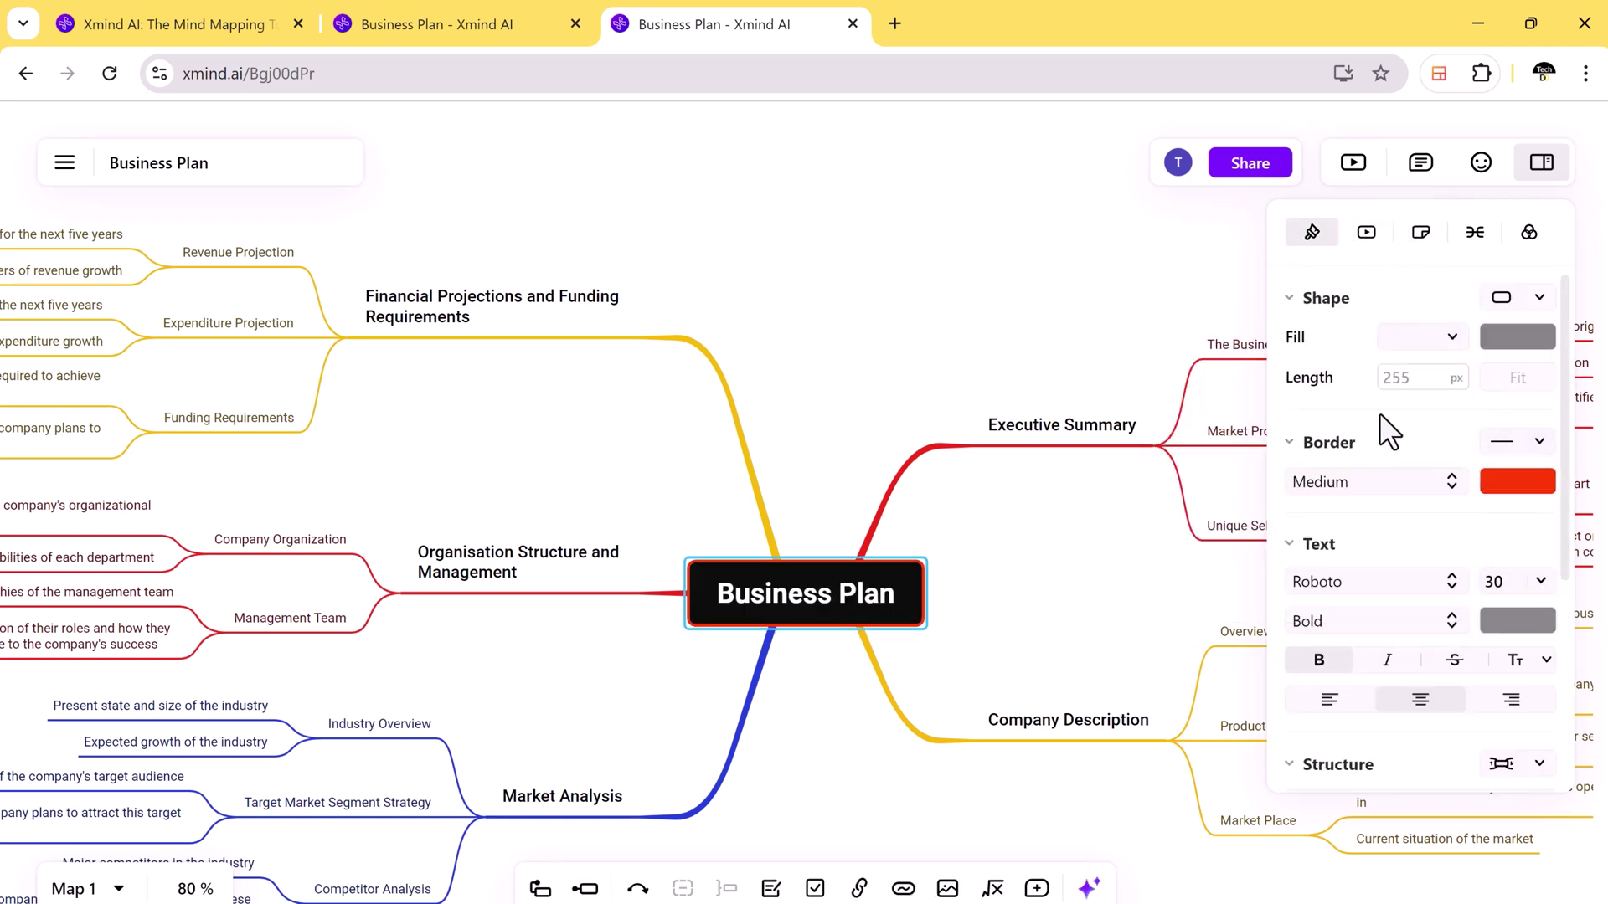
click(1177, 438)
Step: Mark Executive Summary, Company Description, Financial Projections, Organisation Structure and Market Analysis with priorities 1–5
click(1480, 161)
click(1062, 424)
key(ctrl+1)
click(1130, 716)
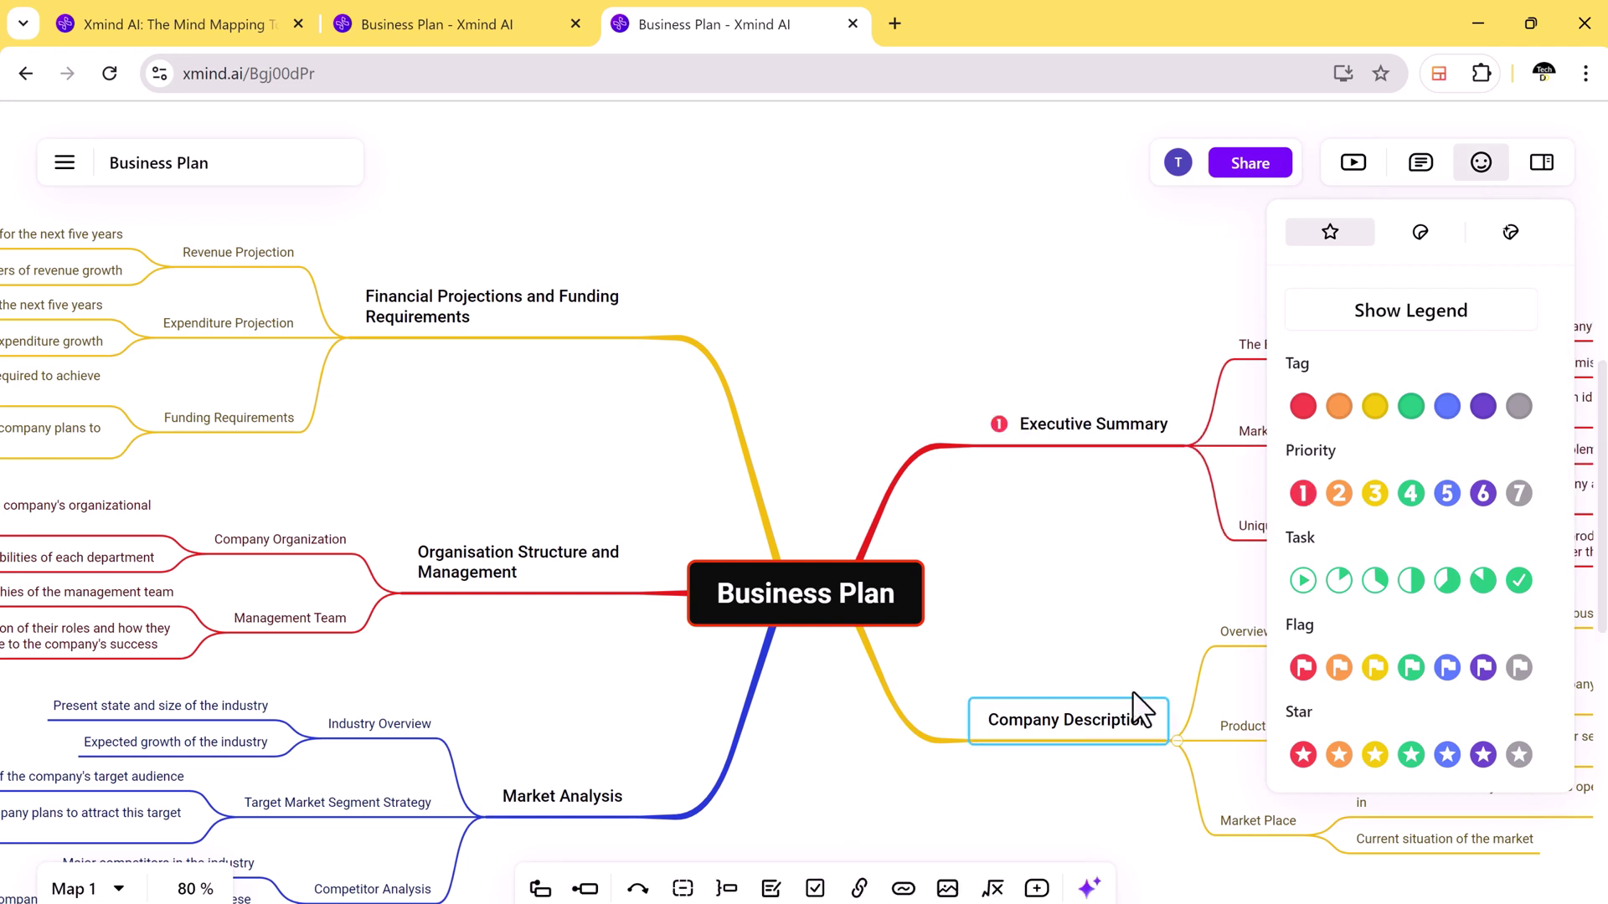
key(ctrl+2)
click(530, 323)
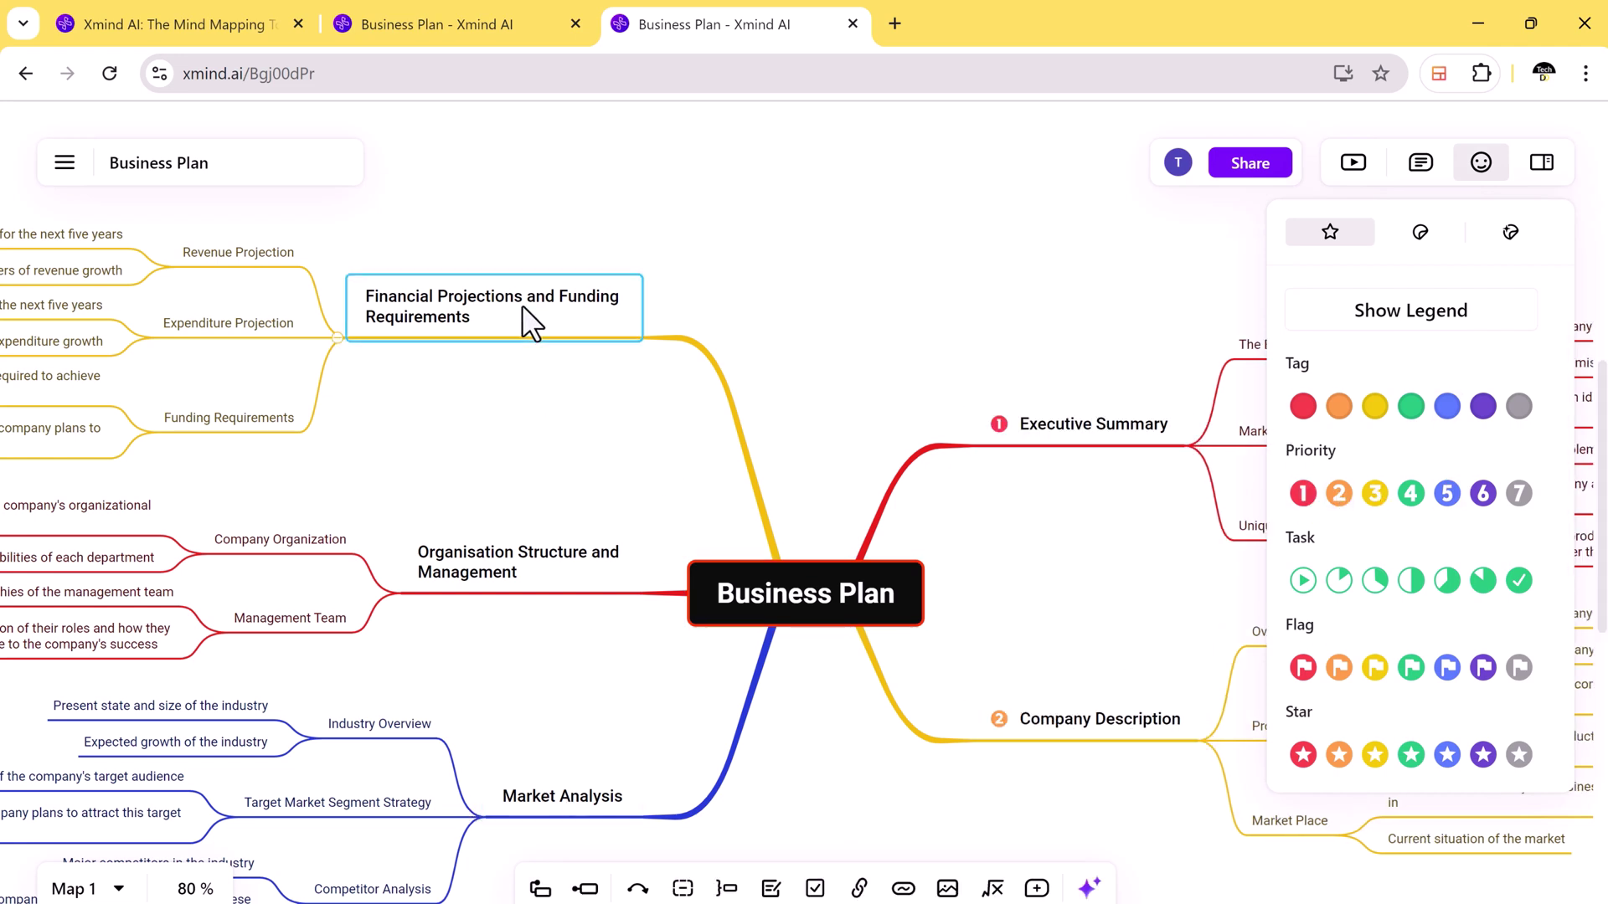
click(1374, 493)
key(Down)
click(1410, 493)
key(Down)
click(1447, 493)
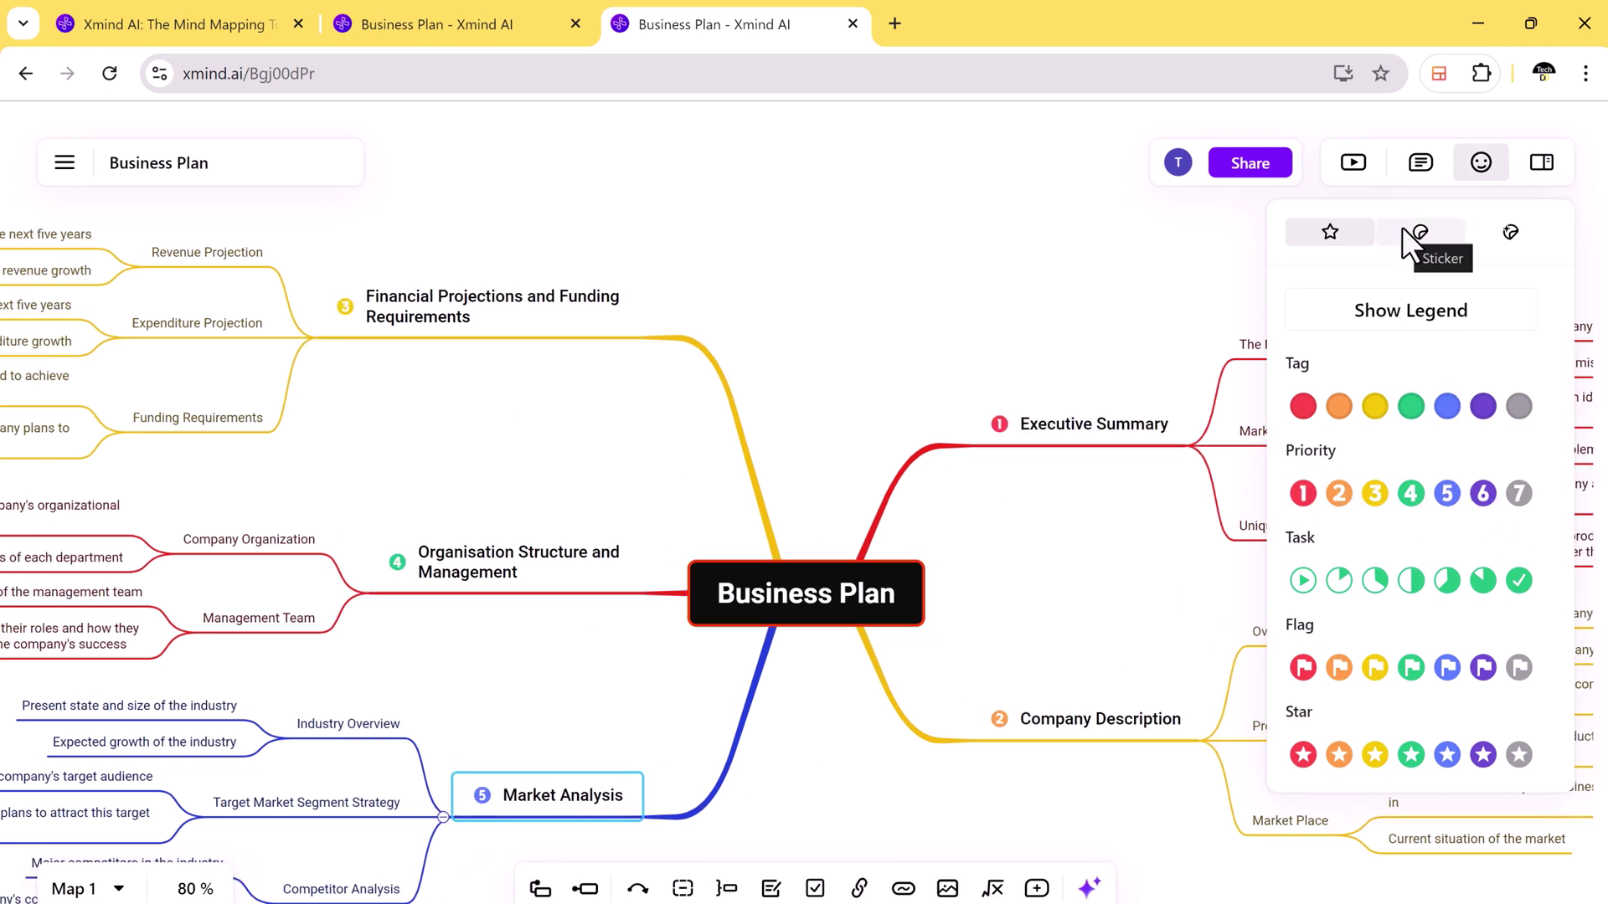
Step: Reapply priority 5 to Market Analysis after undoing it, then deselect the topic
click(1402, 226)
key(ctrl+z)
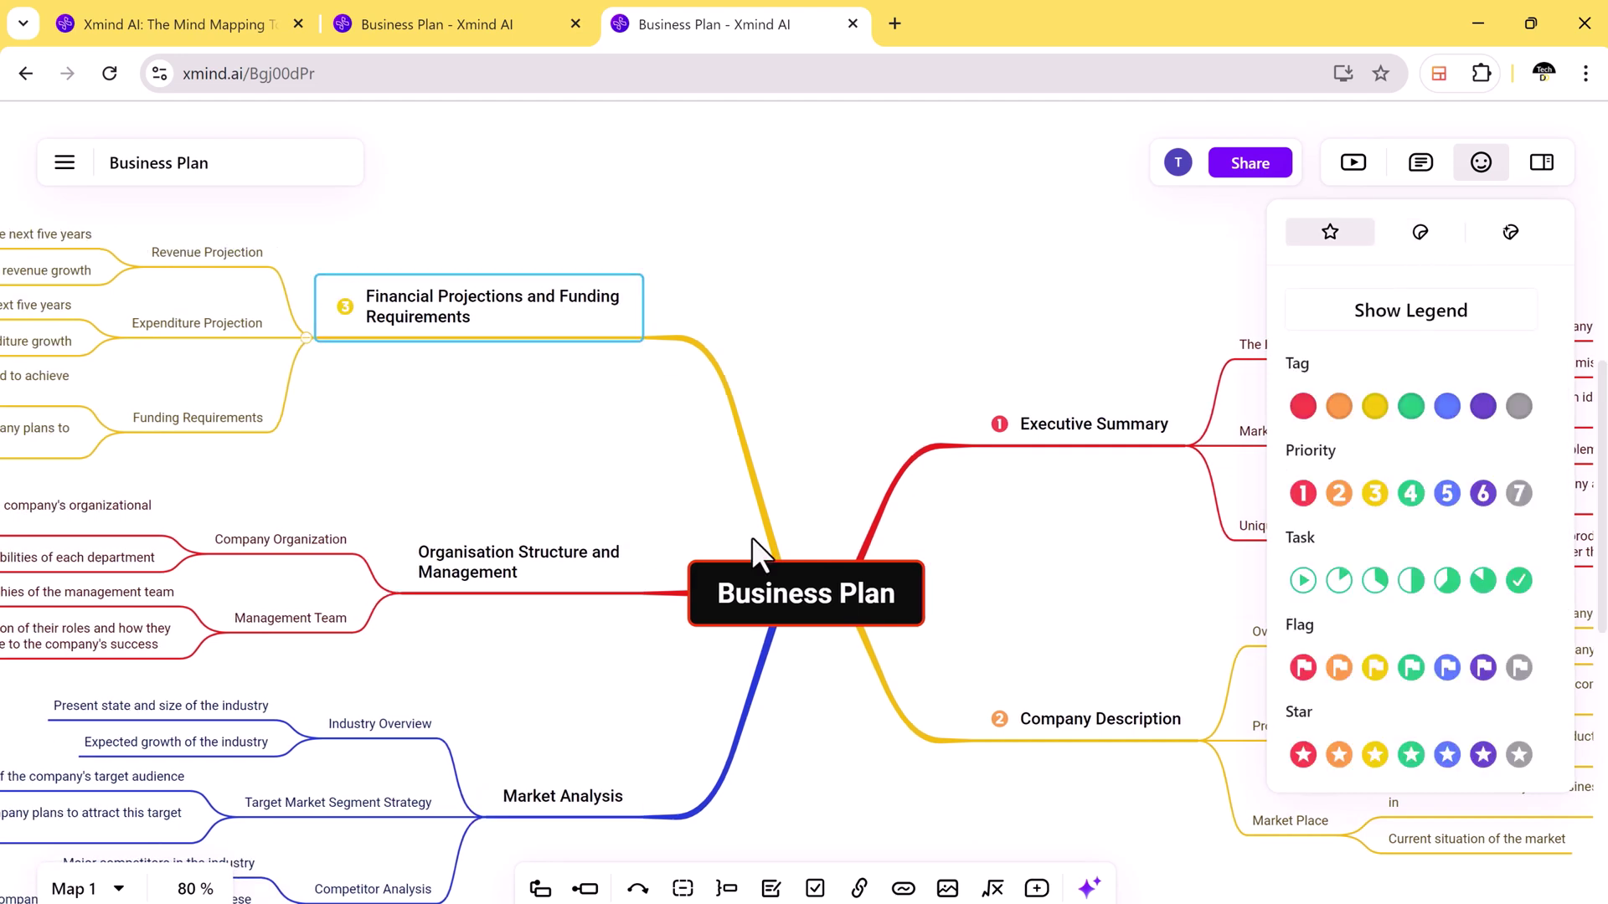
key(Down)
key(Down)
click(1447, 493)
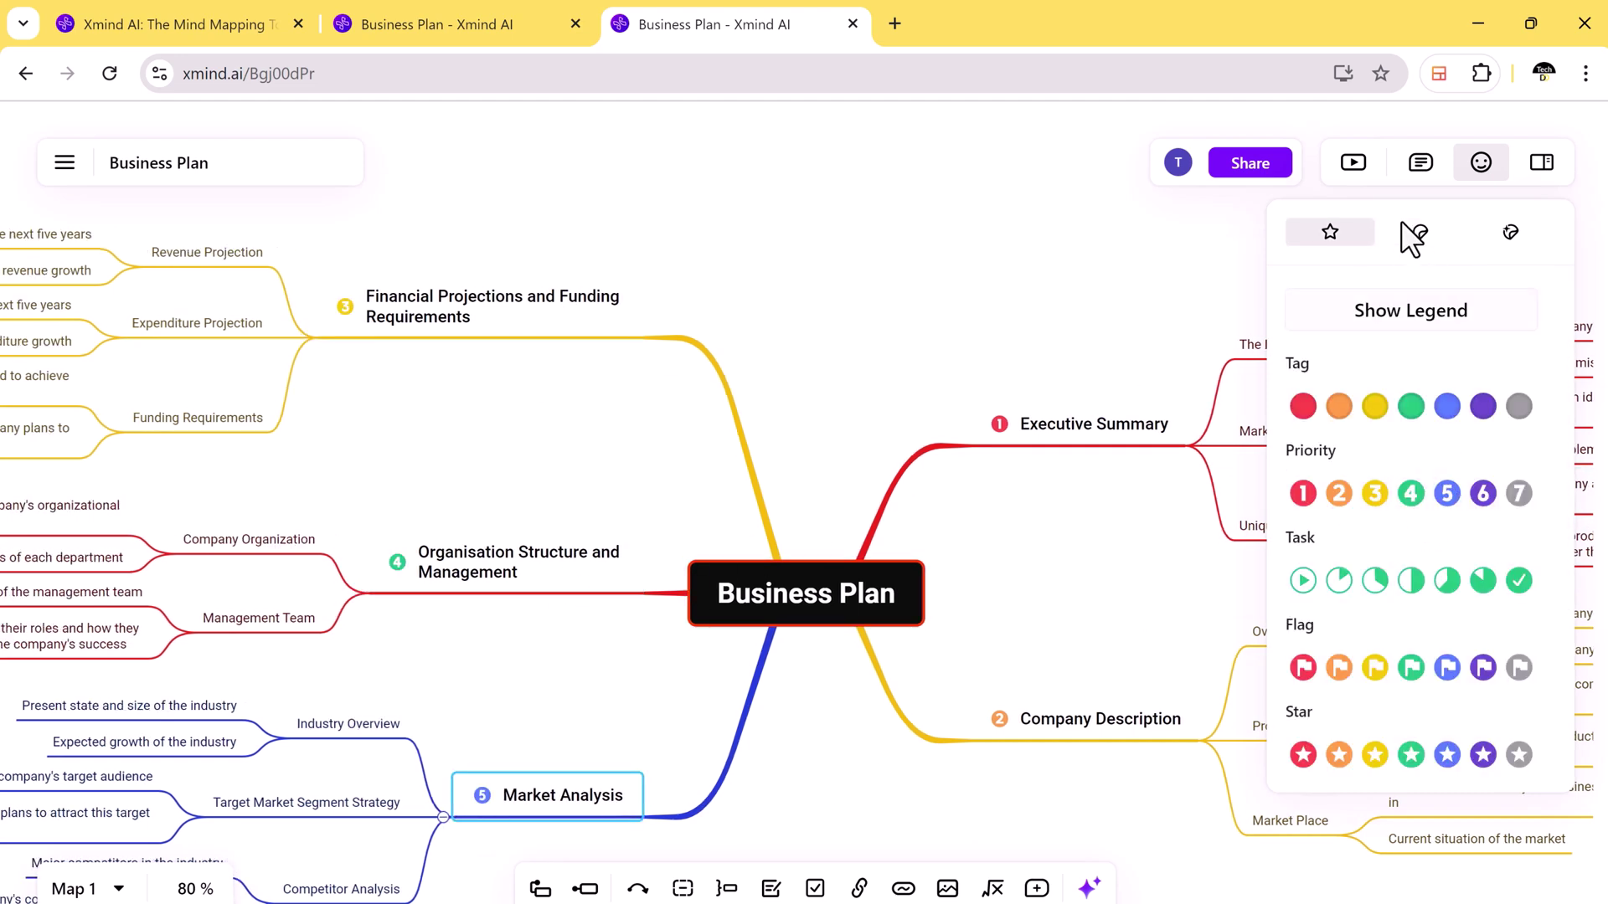
key(Escape)
click(62, 168)
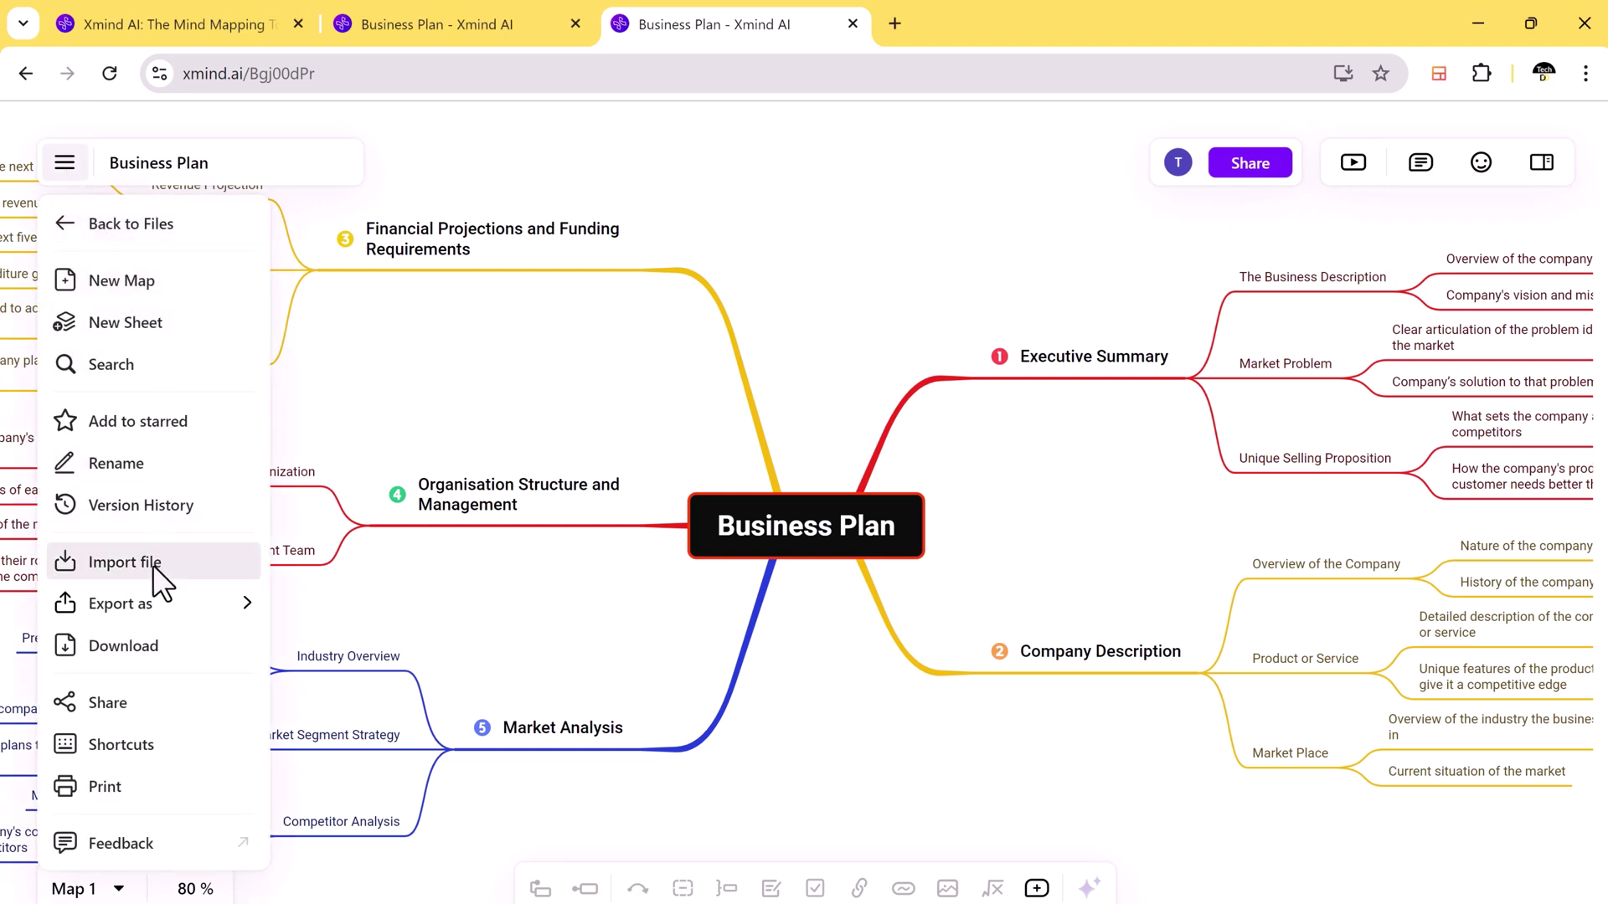
mouse_move(161, 610)
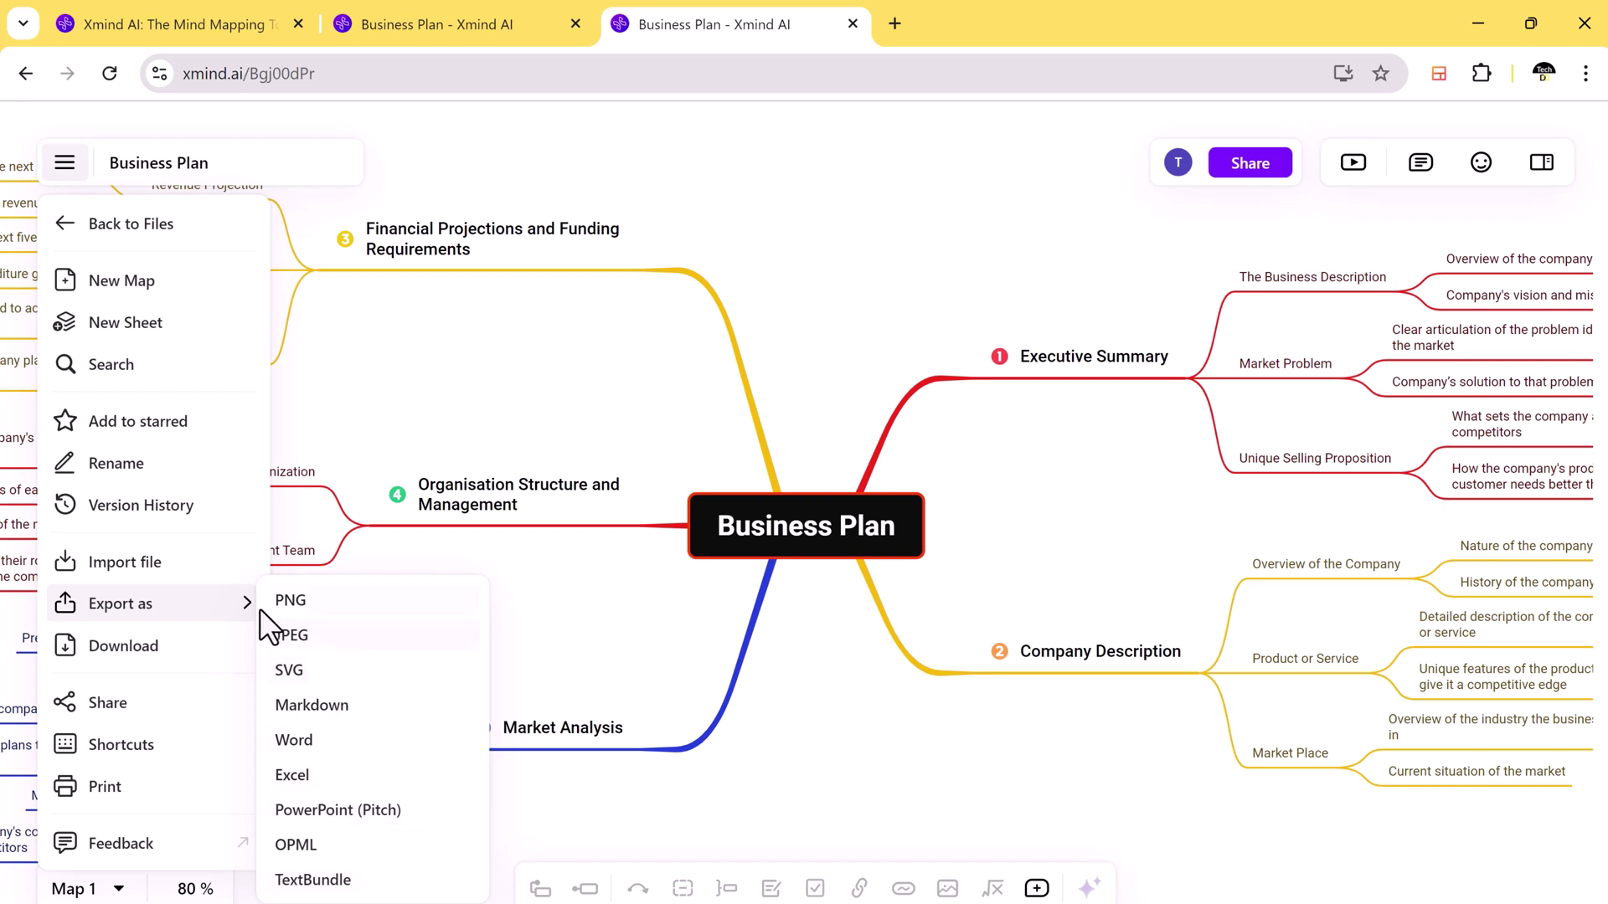
click(101, 468)
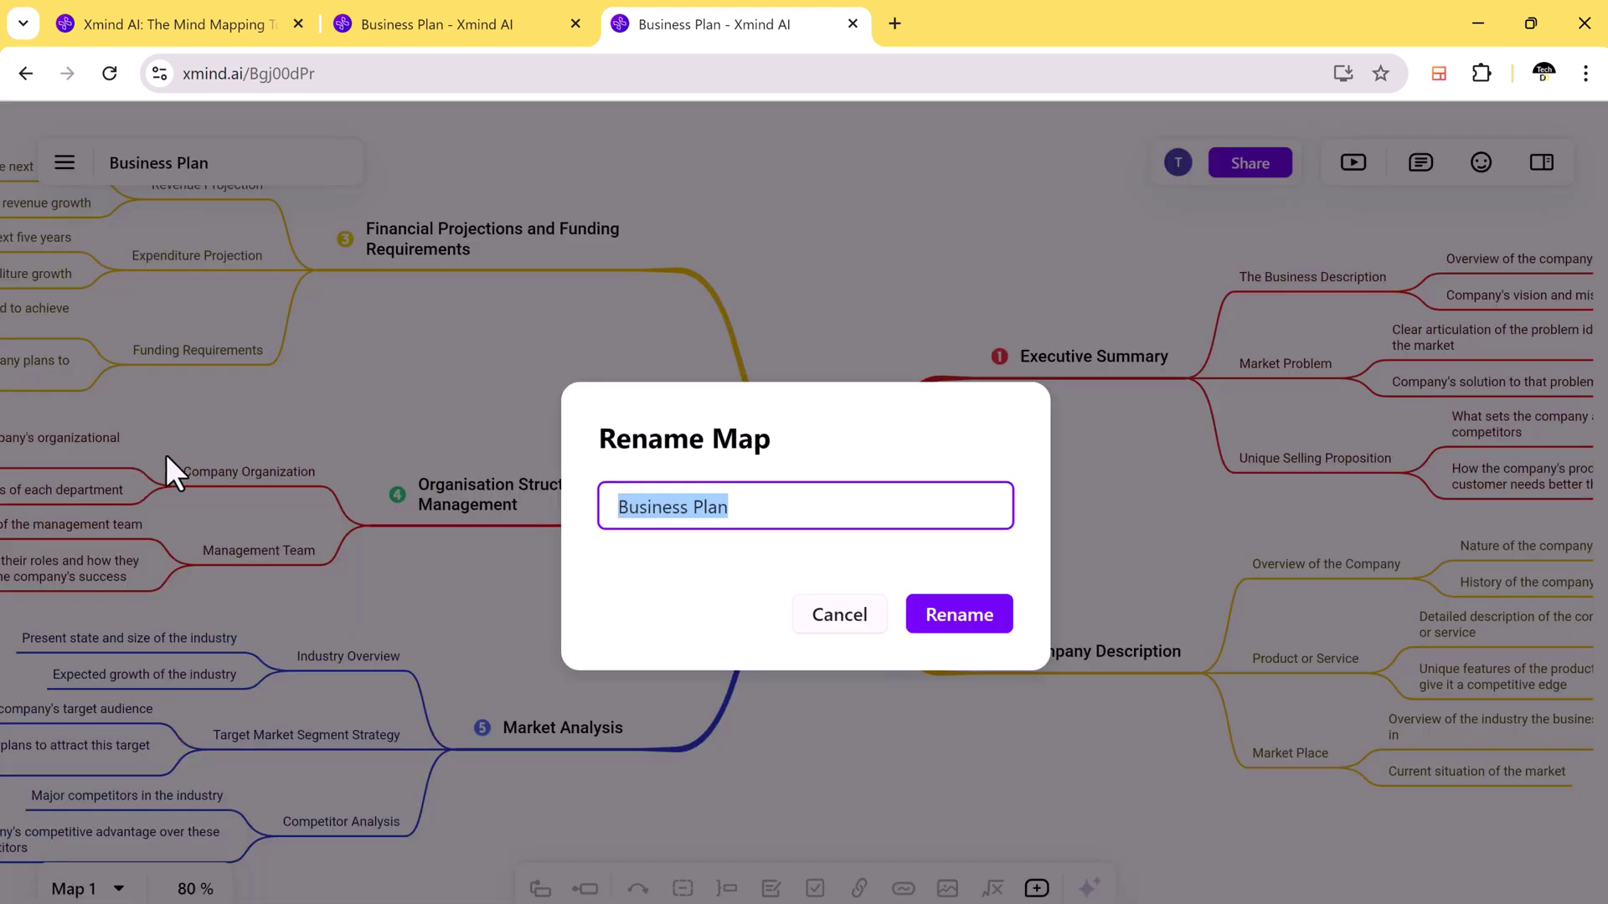
click(837, 617)
click(66, 163)
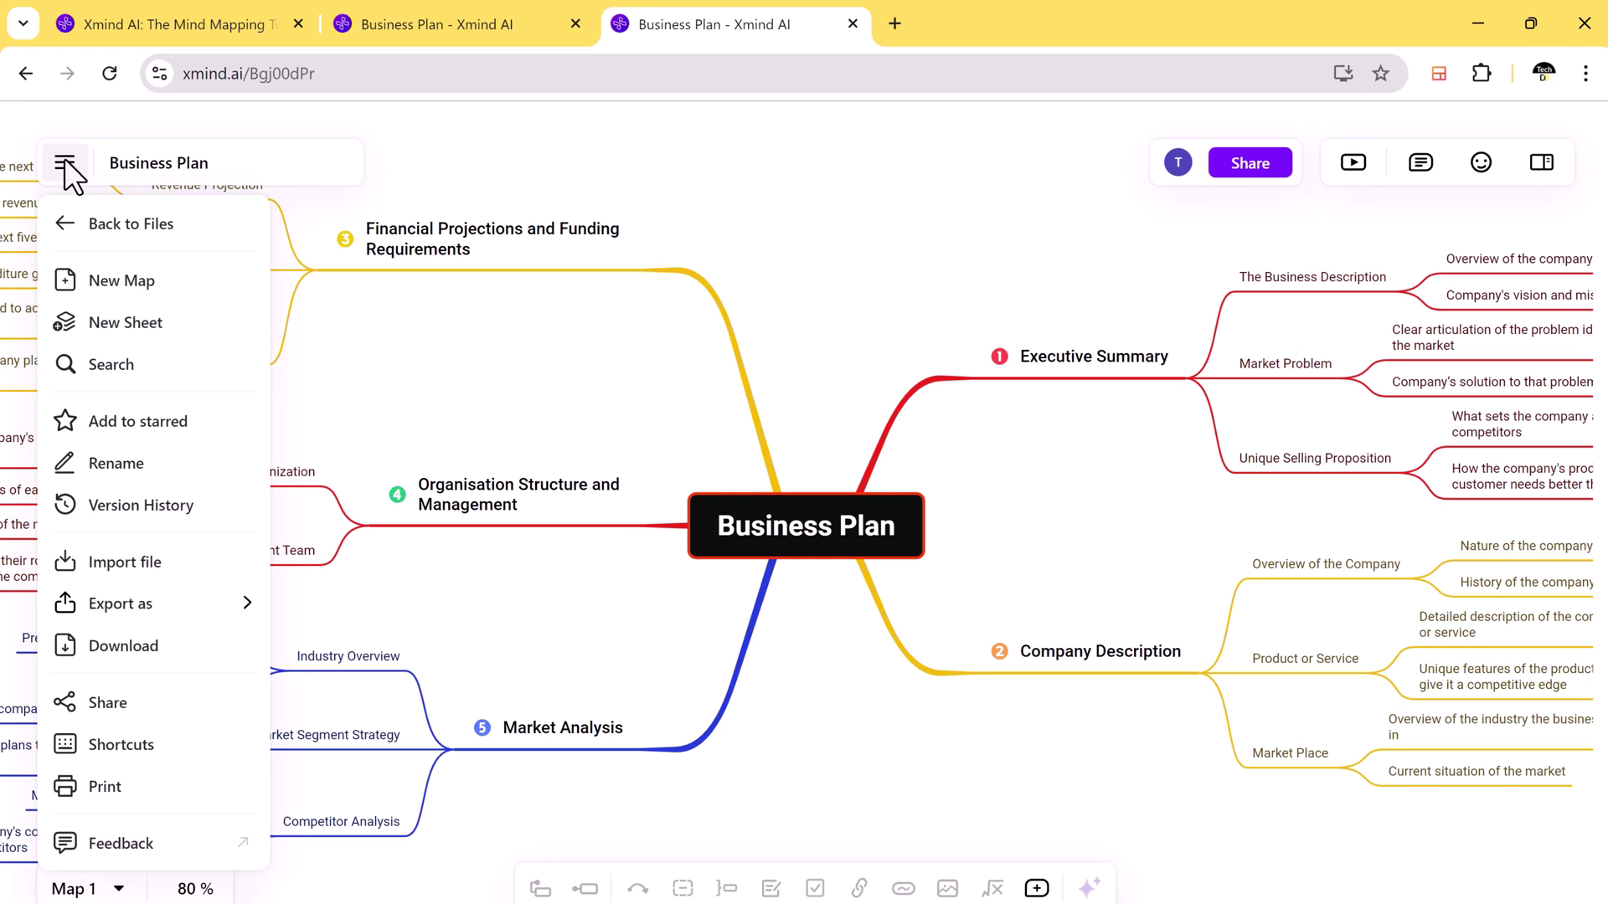
Step: Share the Business Plan map by inviting a collaborator's e-mail address with view access
click(852, 266)
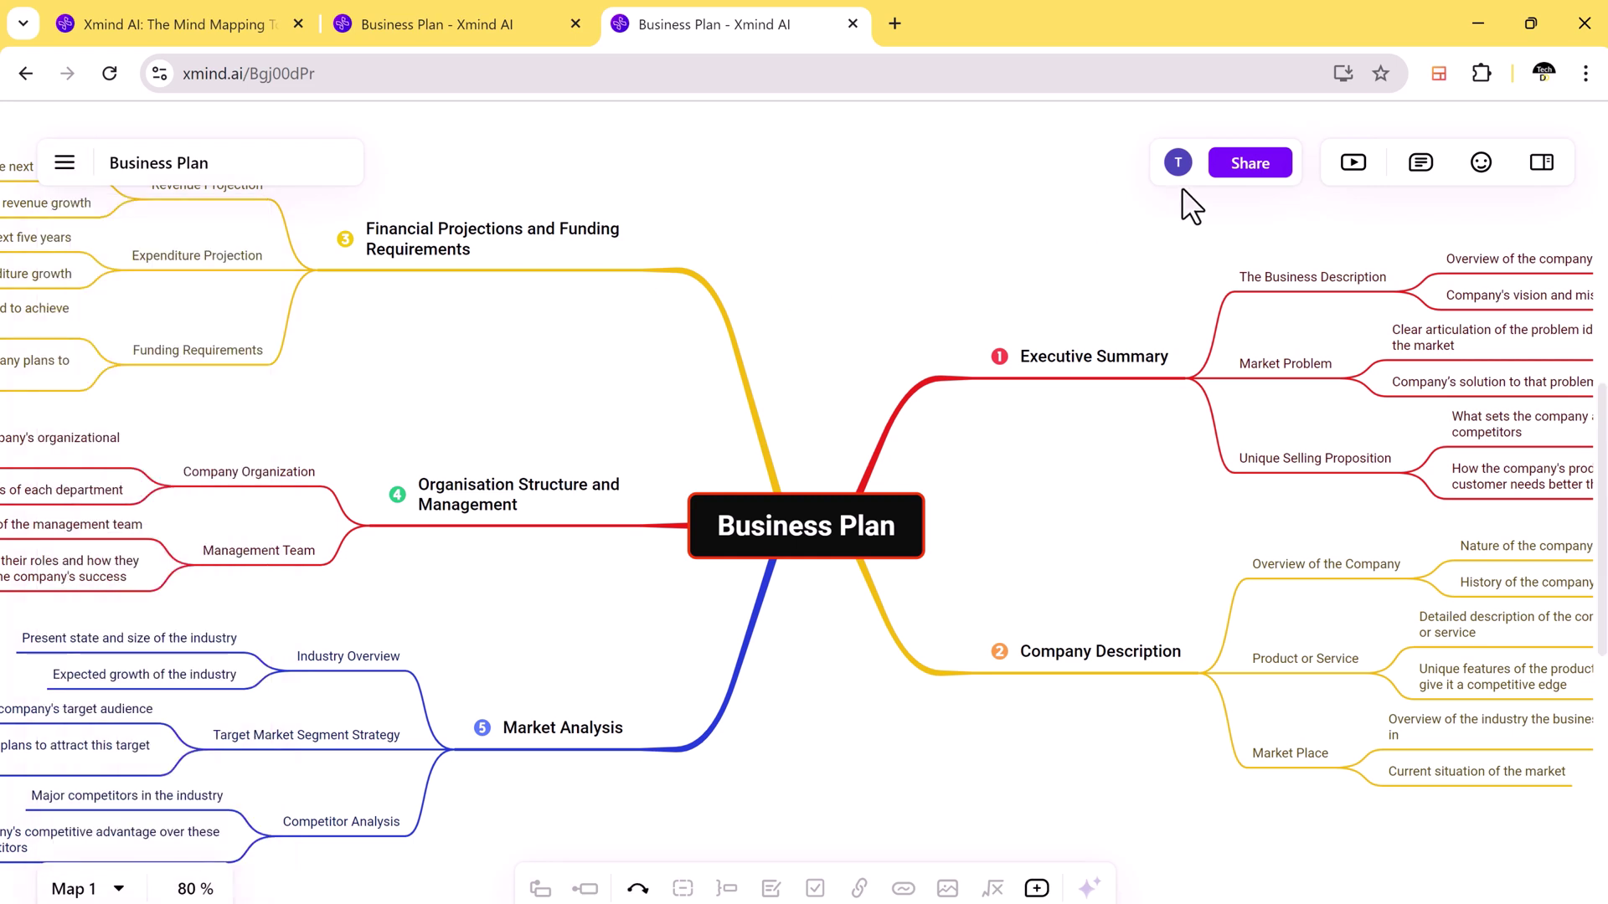
click(1249, 163)
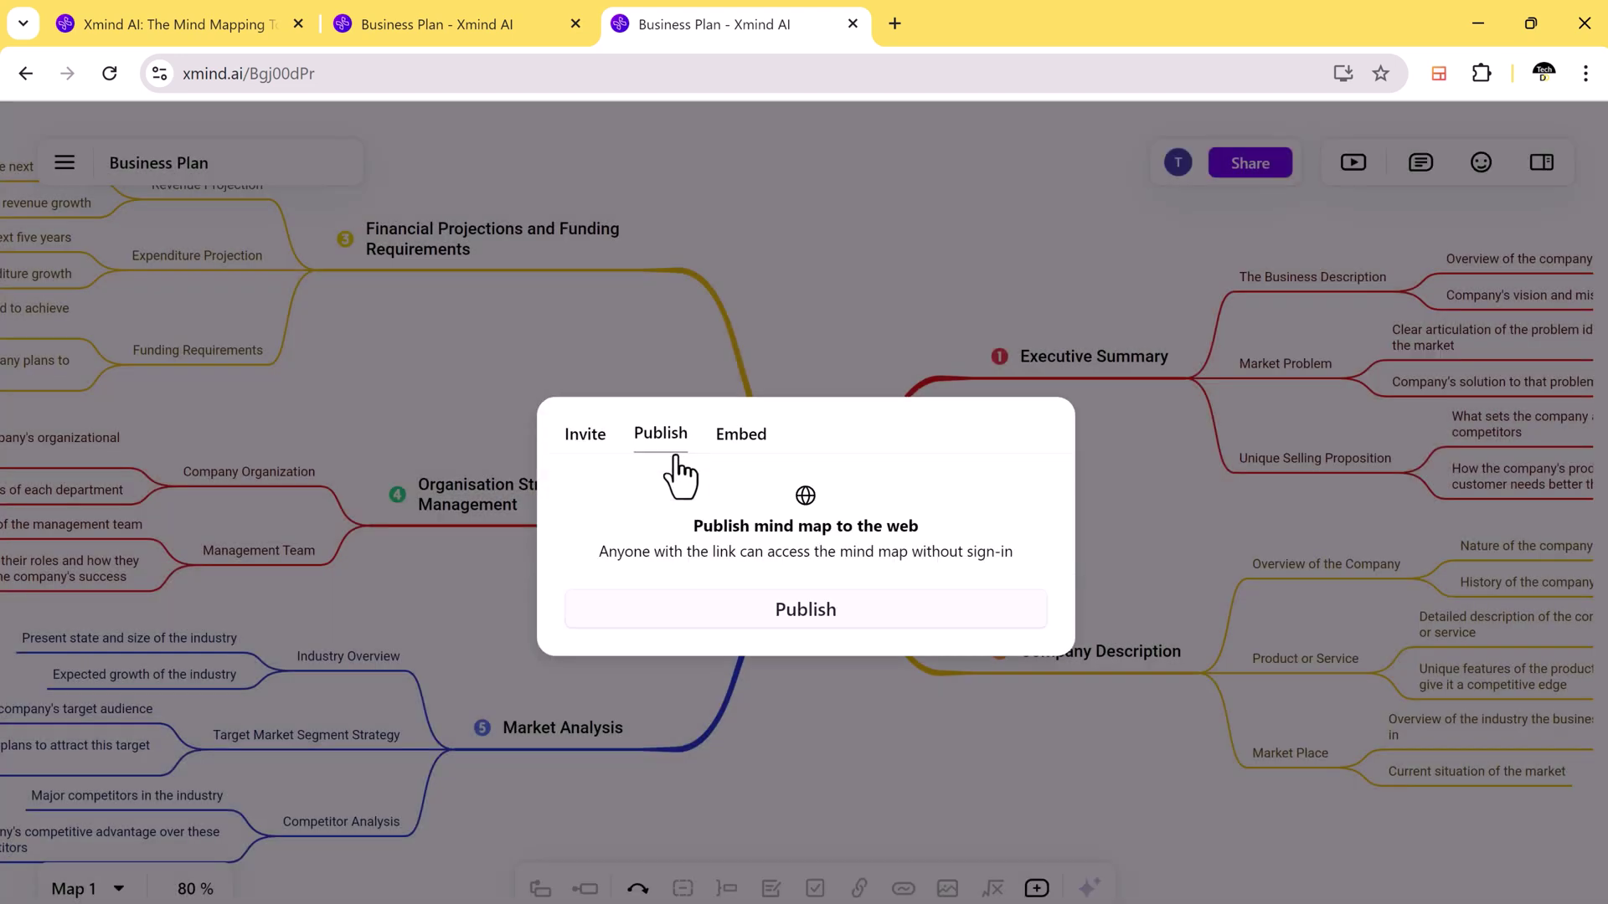
click(584, 433)
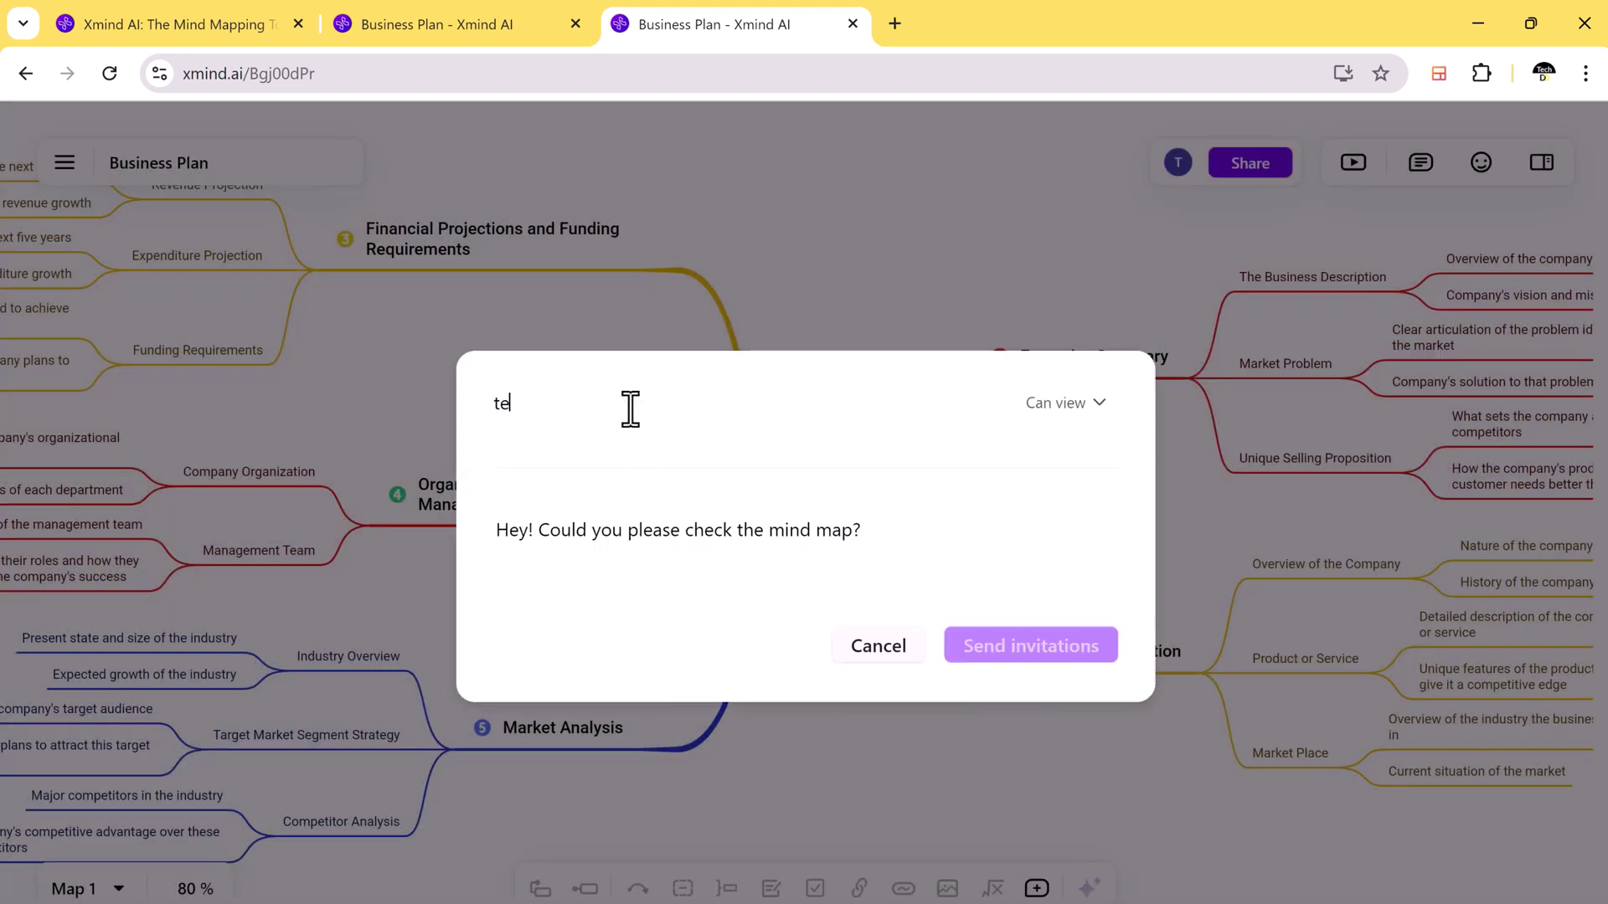
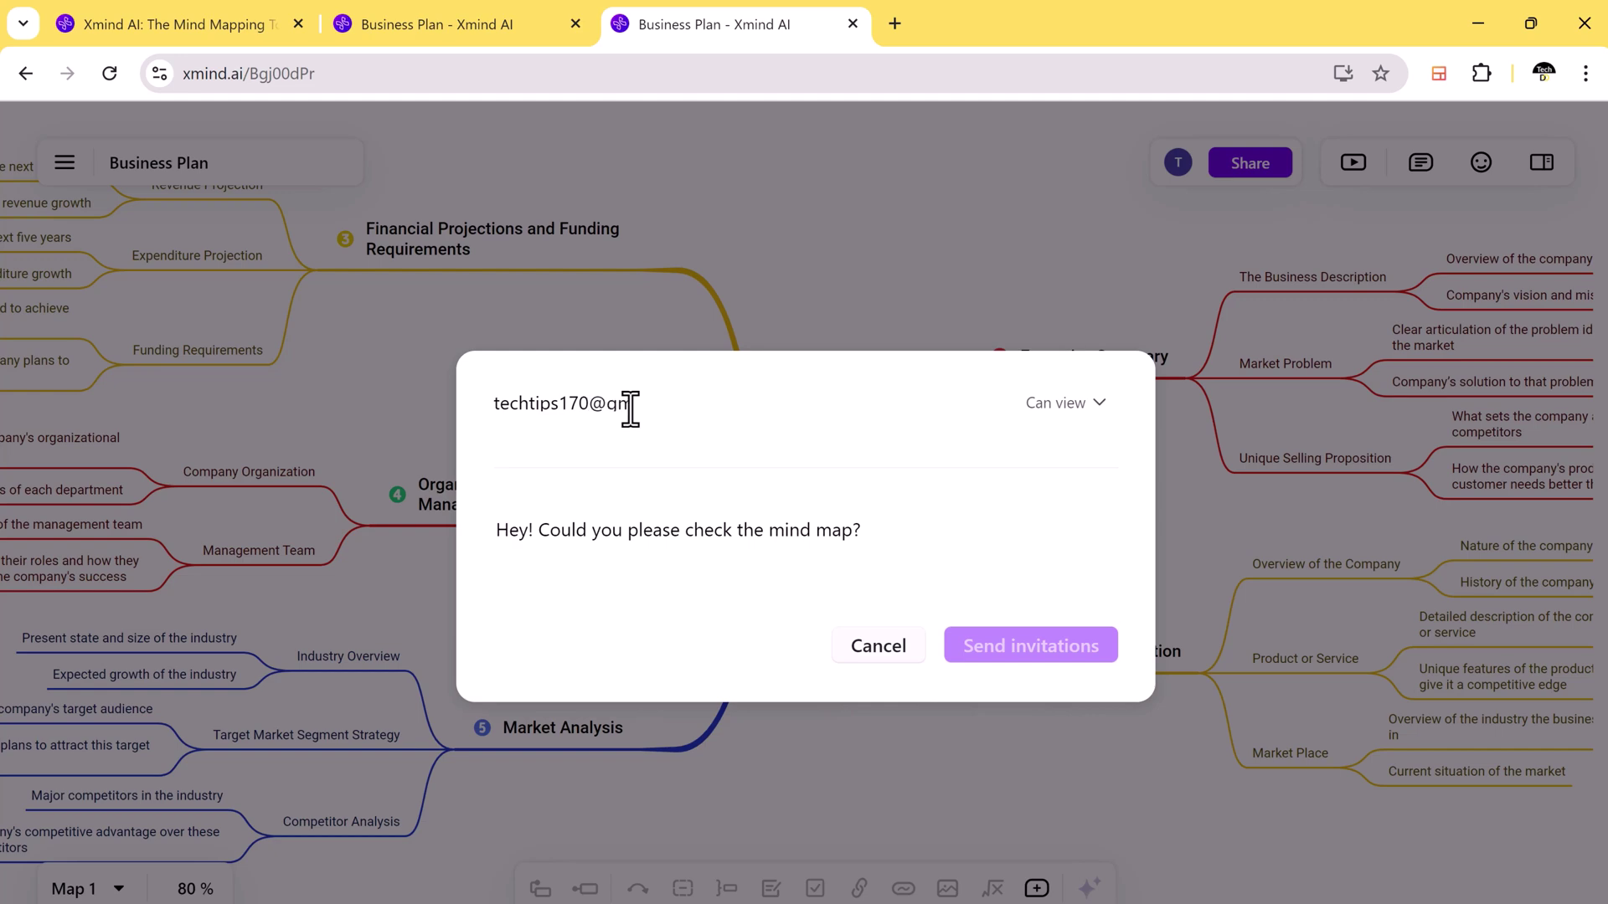
key(Return)
click(1027, 664)
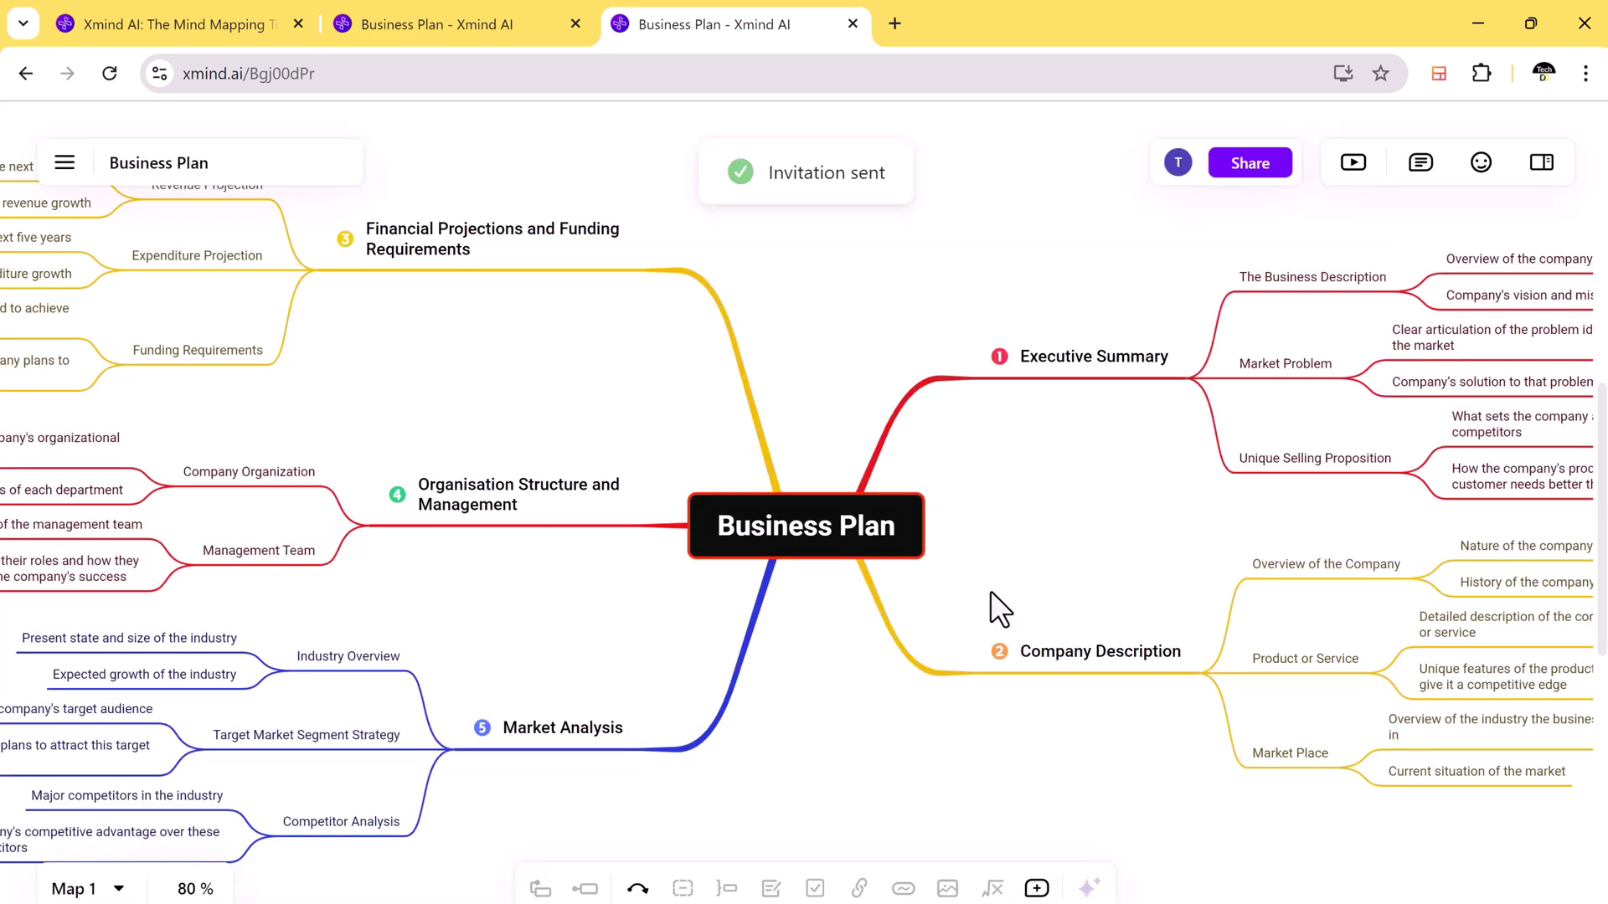
click(1053, 359)
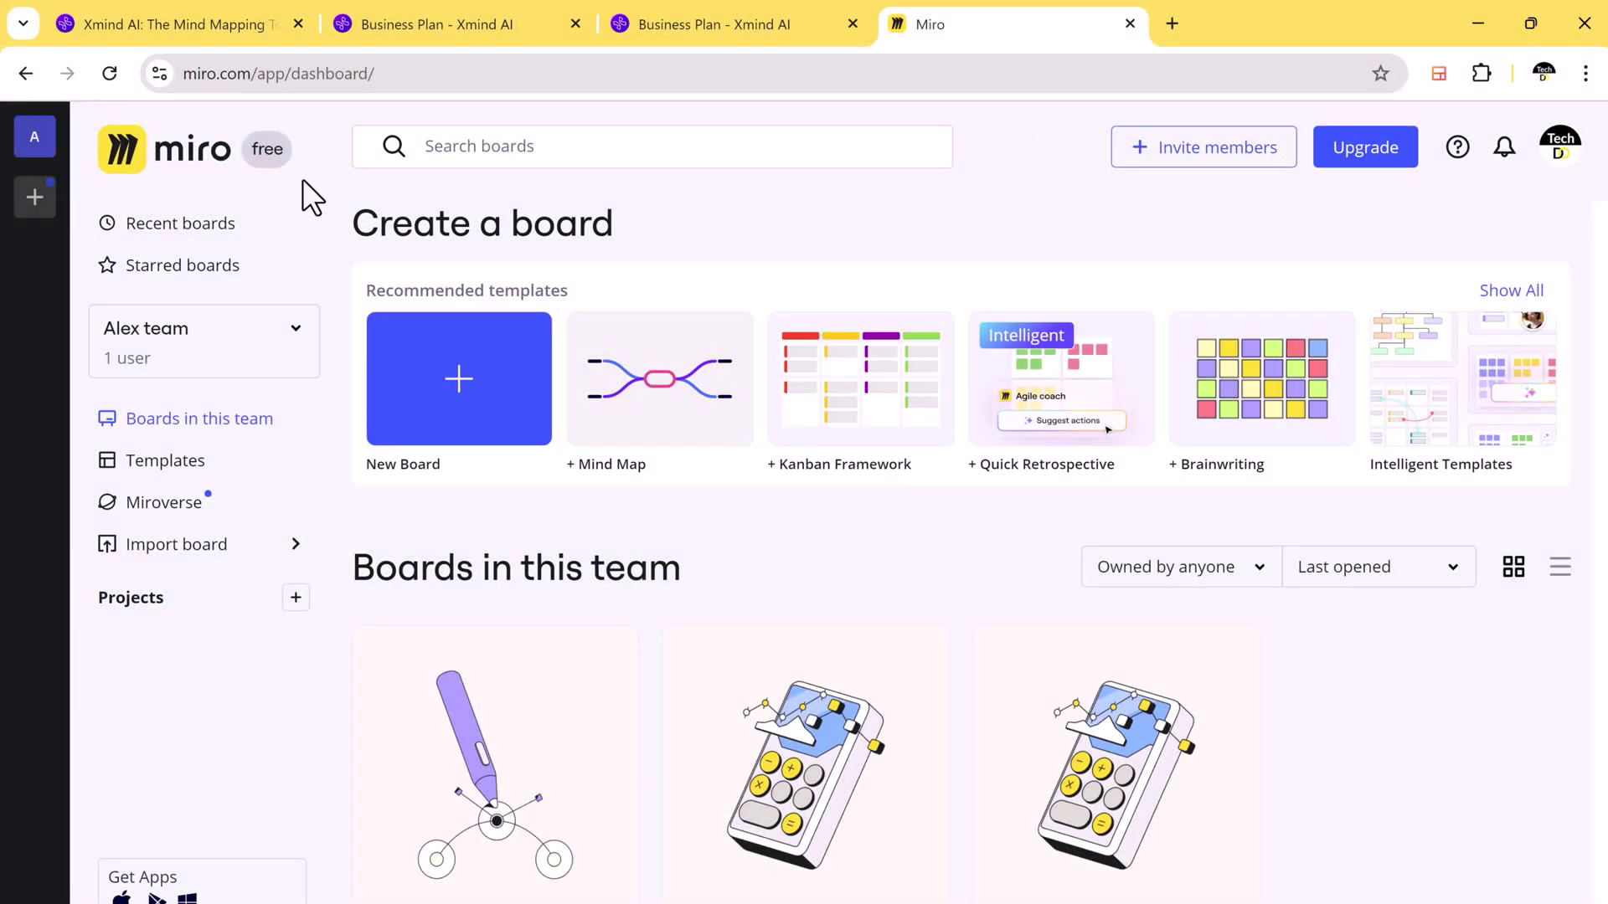
Step: Browse Miro's template gallery, including its Mind Map template, then return to the Business Plan tab
scroll(515, 283, down, 1)
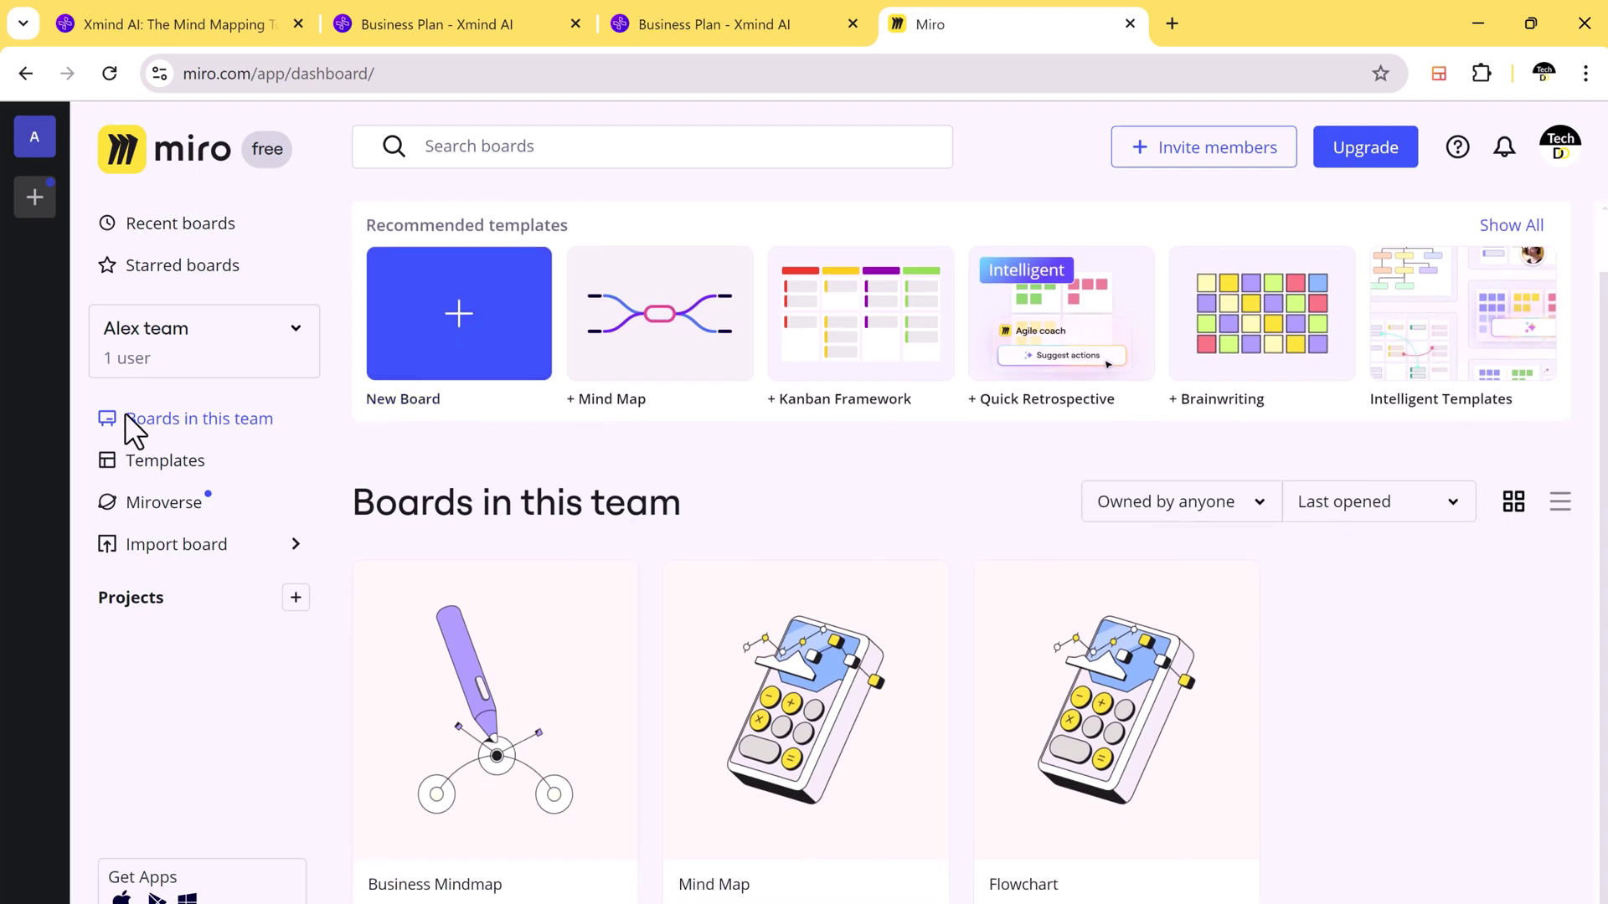
click(172, 462)
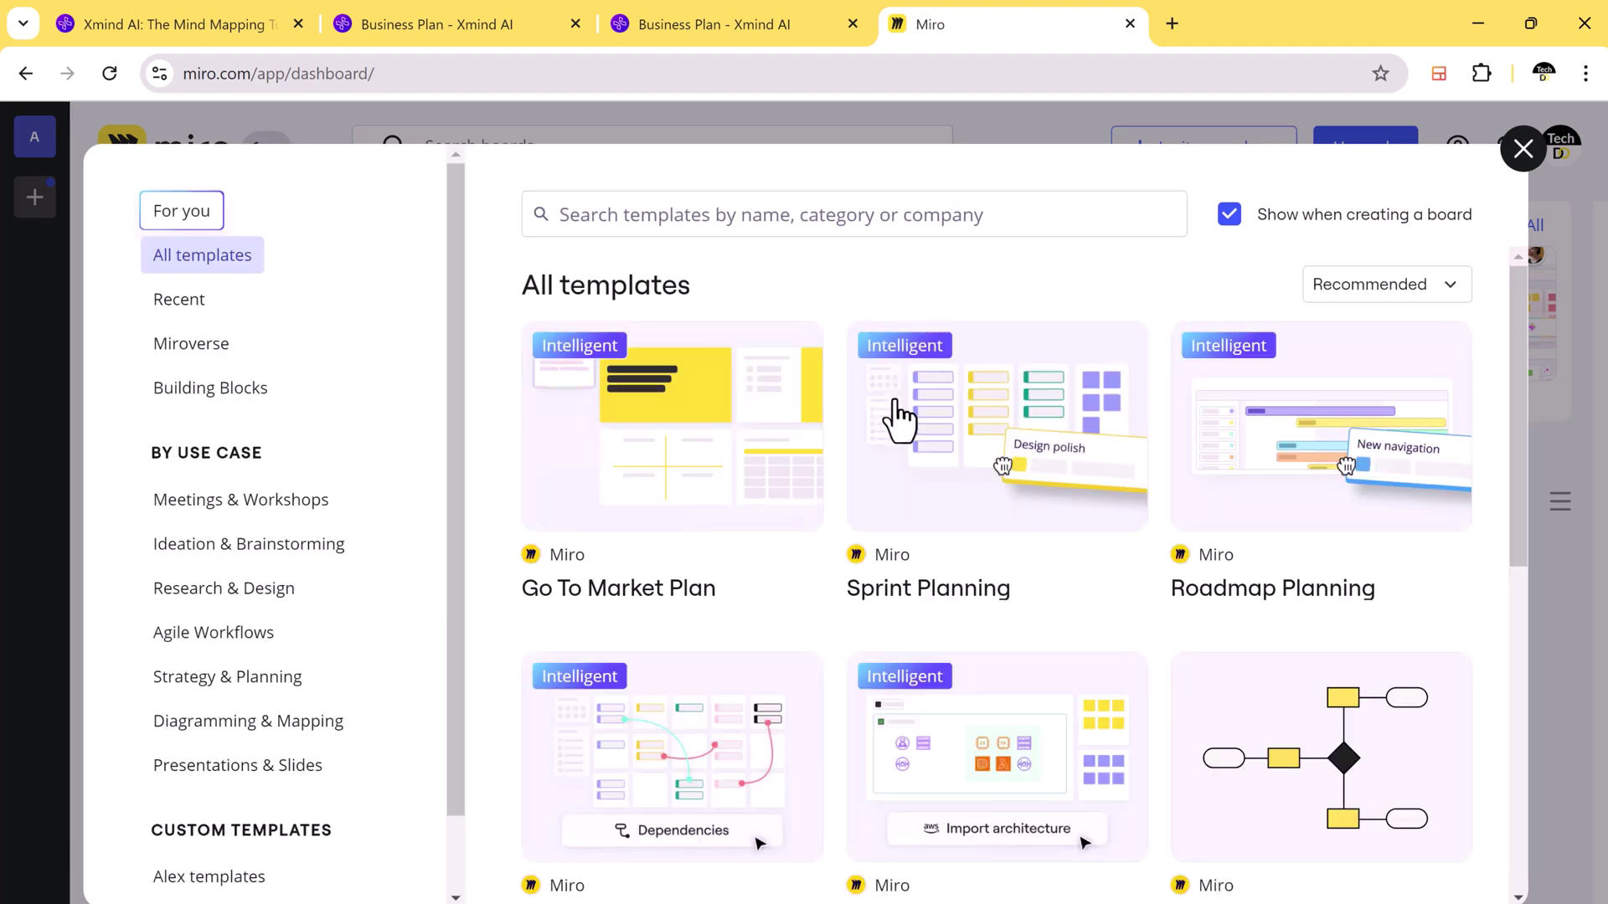
scroll(1375, 519, down, 4)
scroll(1419, 589, down, 8)
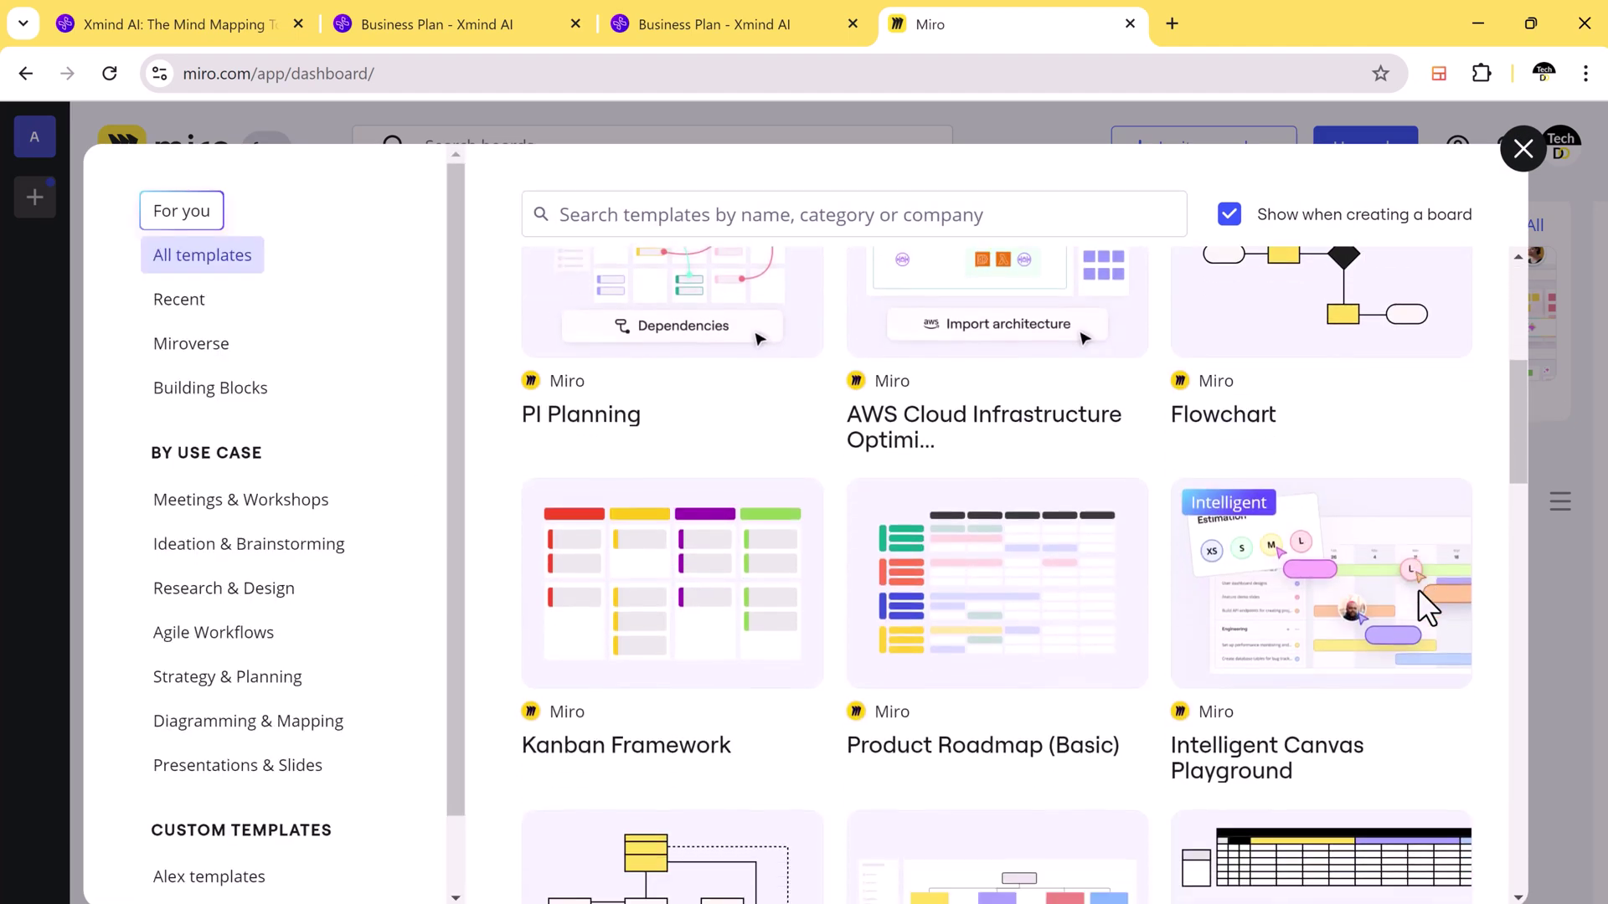
scroll(1419, 589, down, 6)
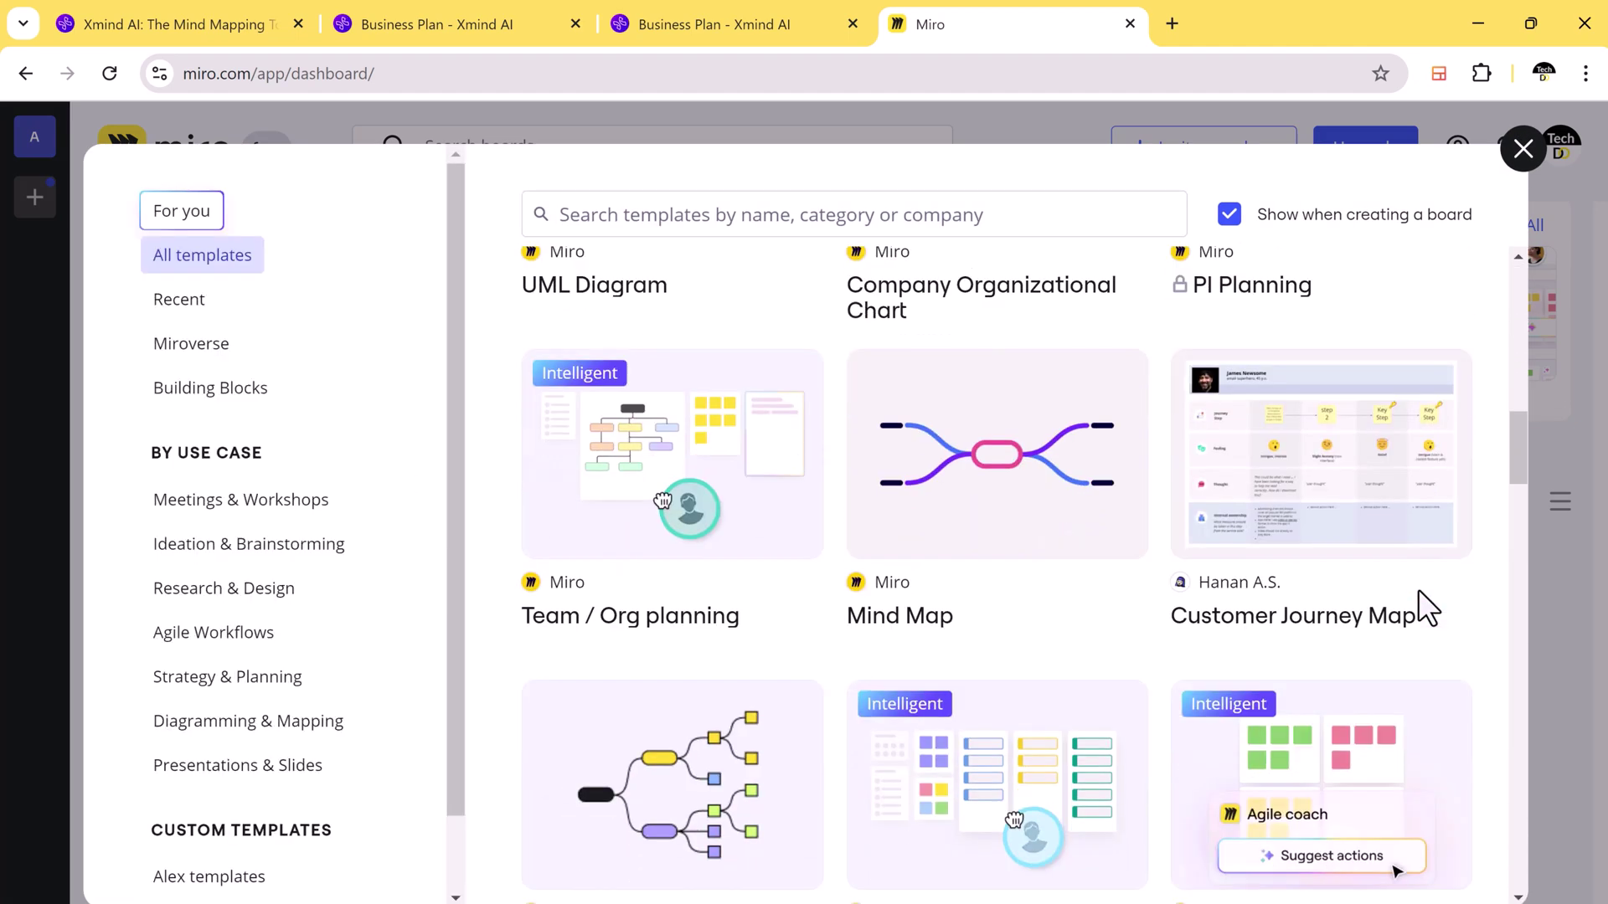
click(1252, 570)
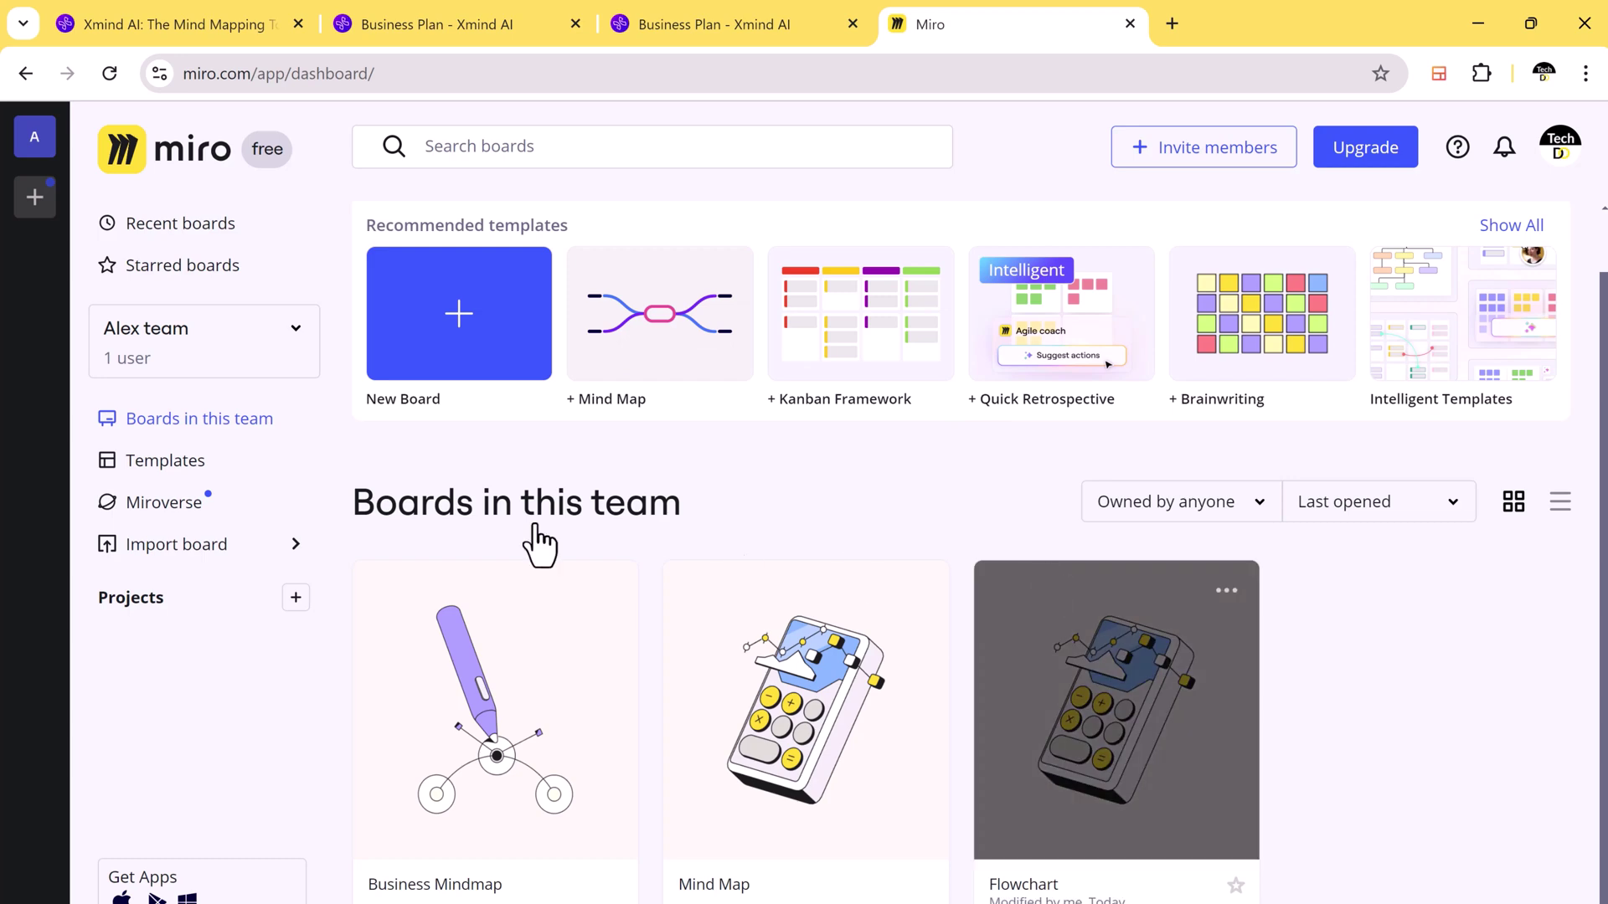
click(741, 15)
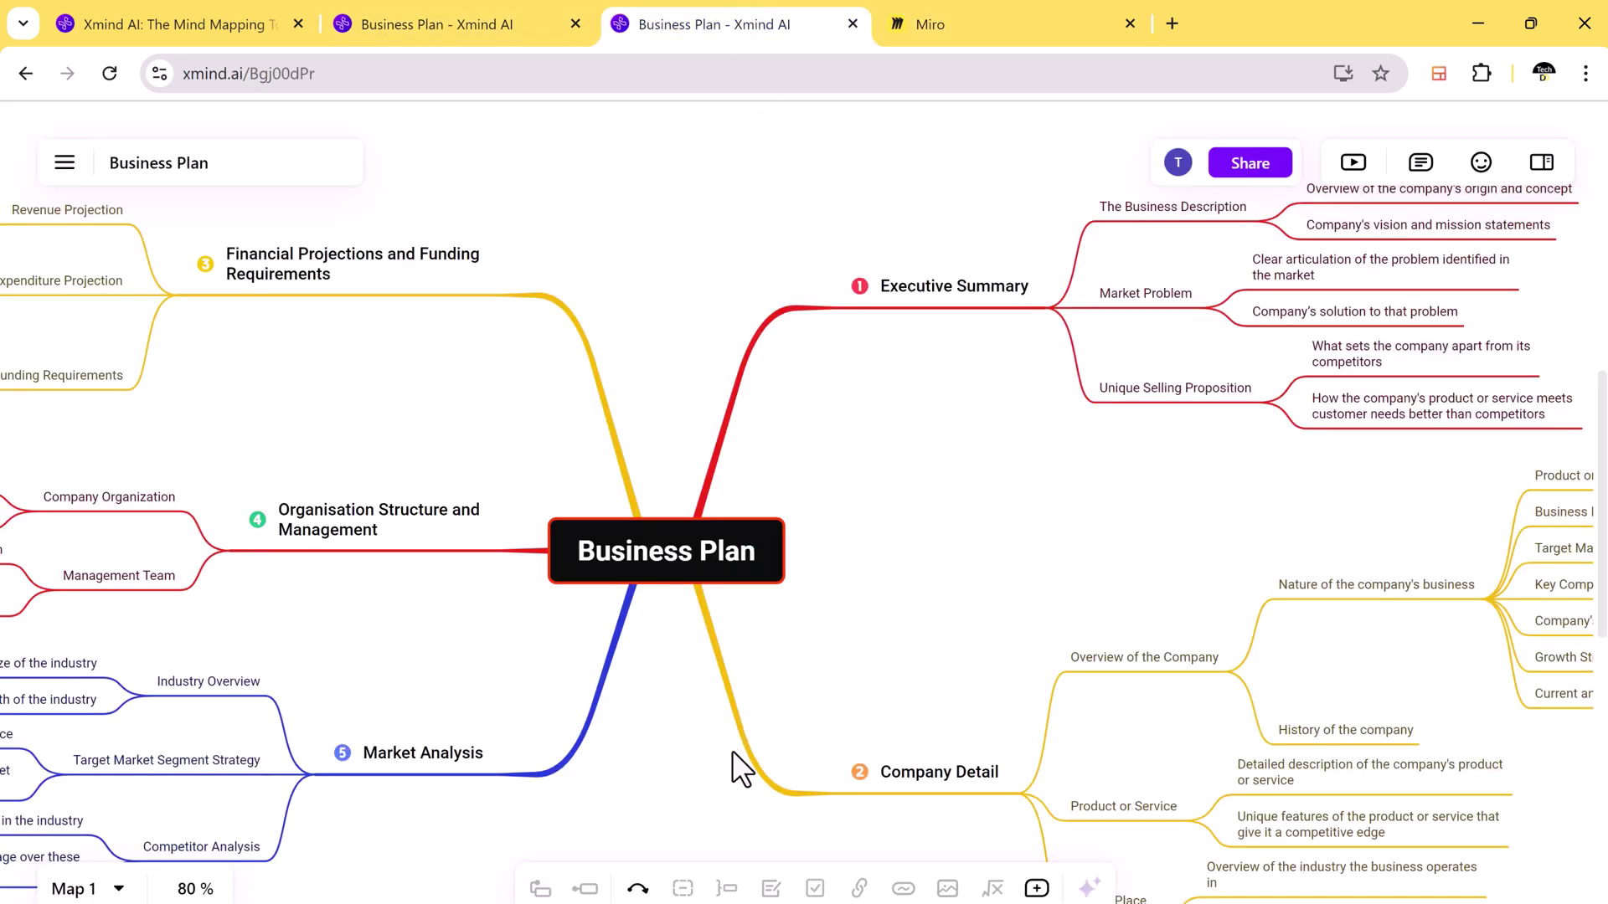
Step: Add a Subtopic 4 child under Market Analysis, undoing a stray Main Topic 6
scroll(804, 502, left, 5)
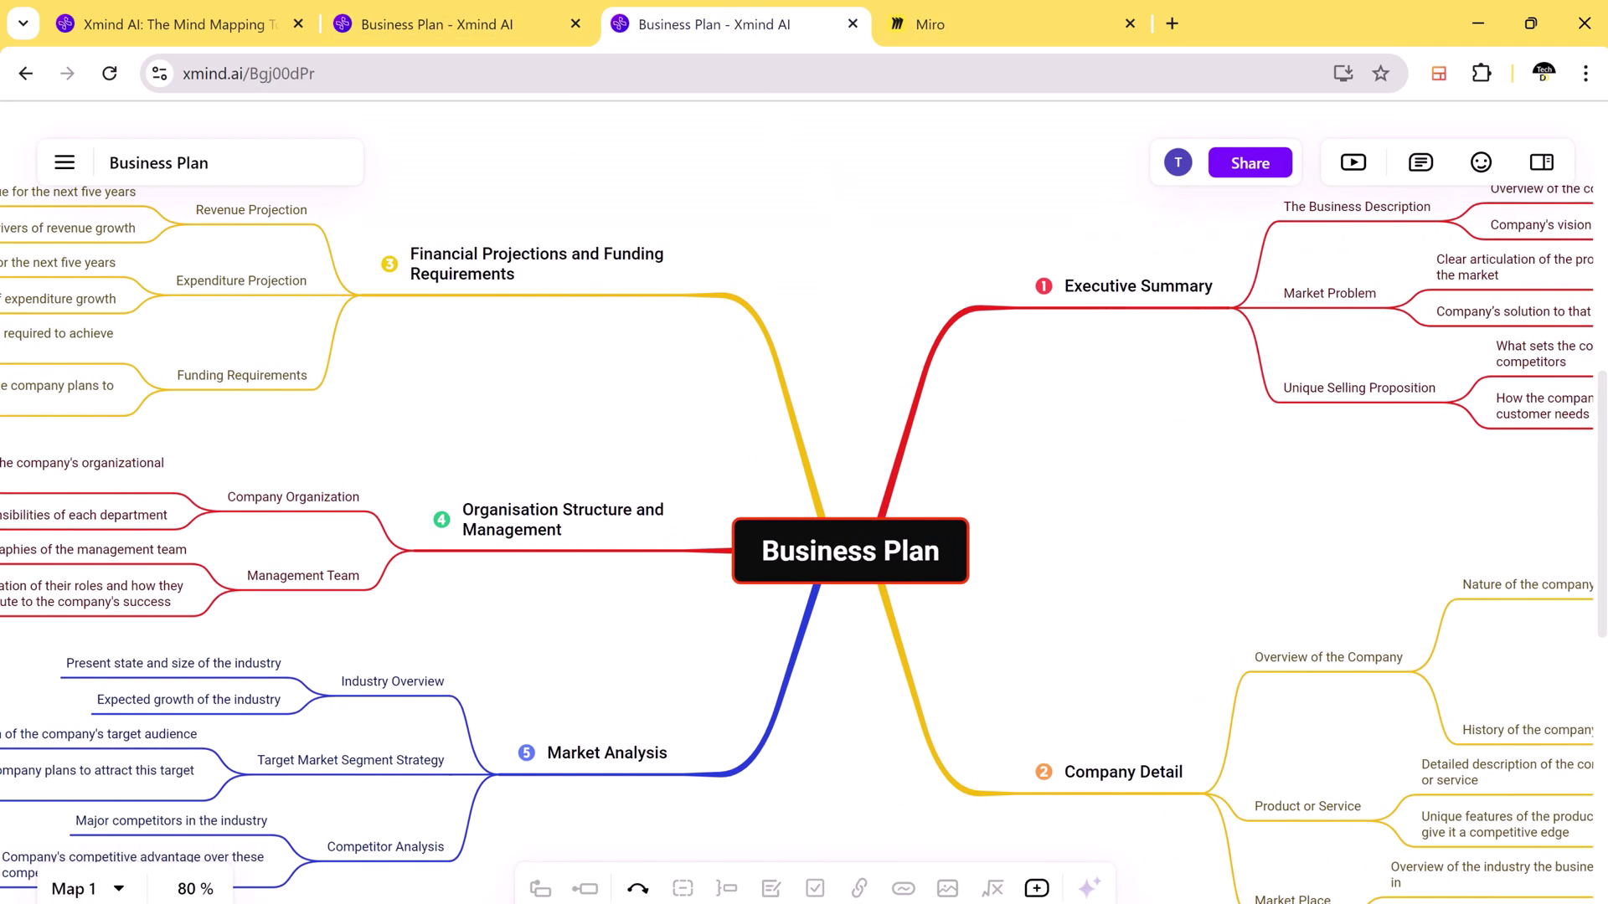
click(536, 488)
click(605, 720)
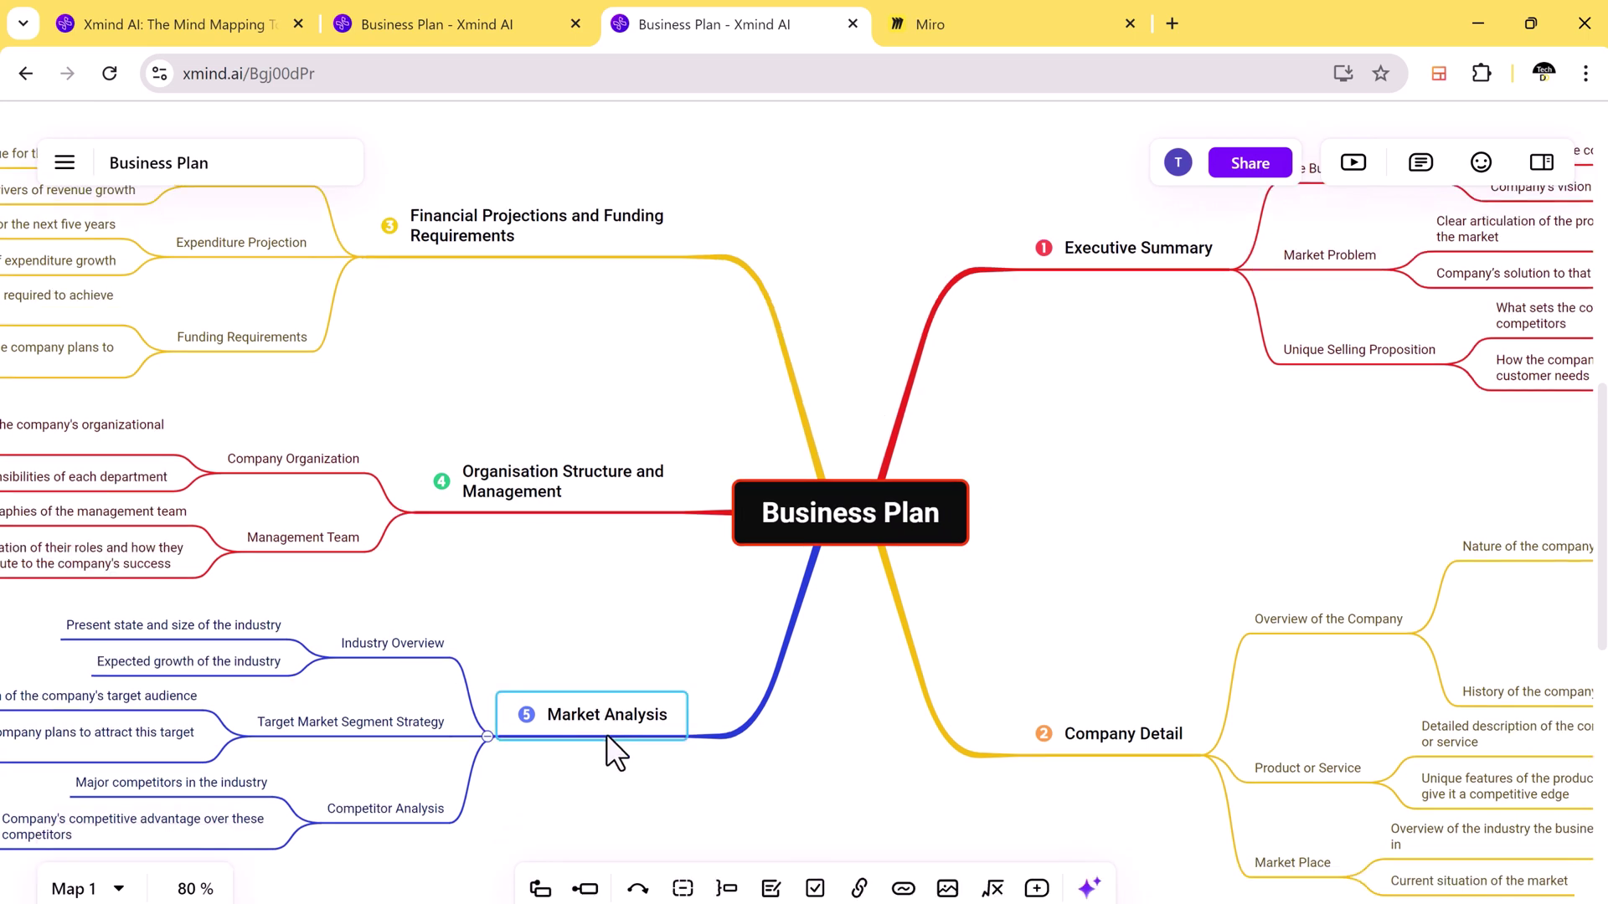
click(540, 888)
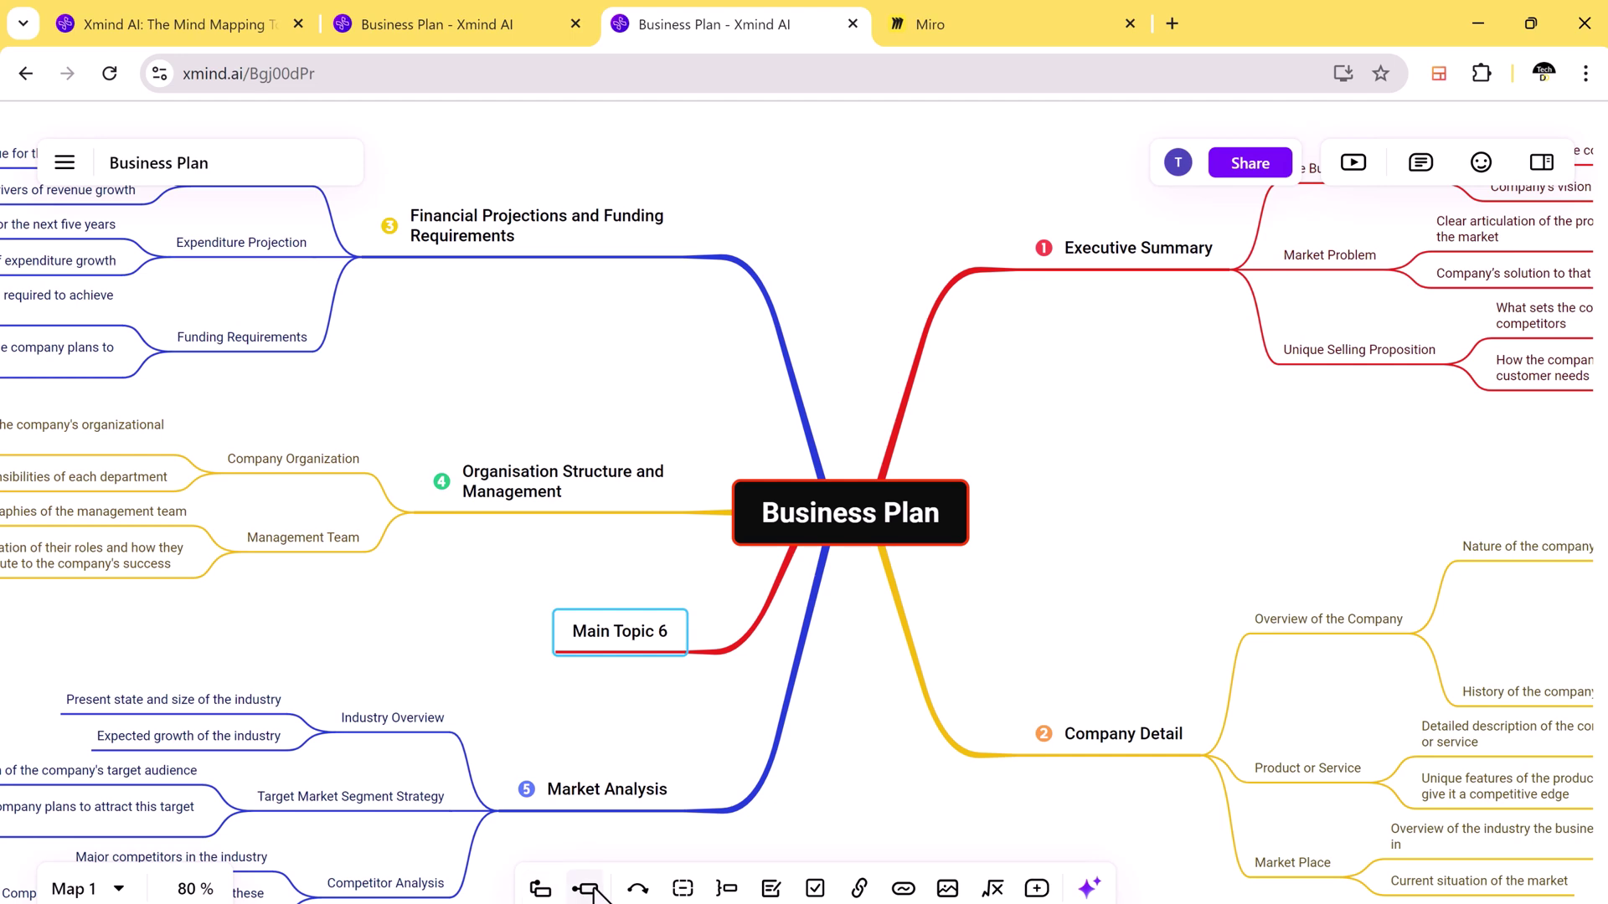
key(ctrl+z)
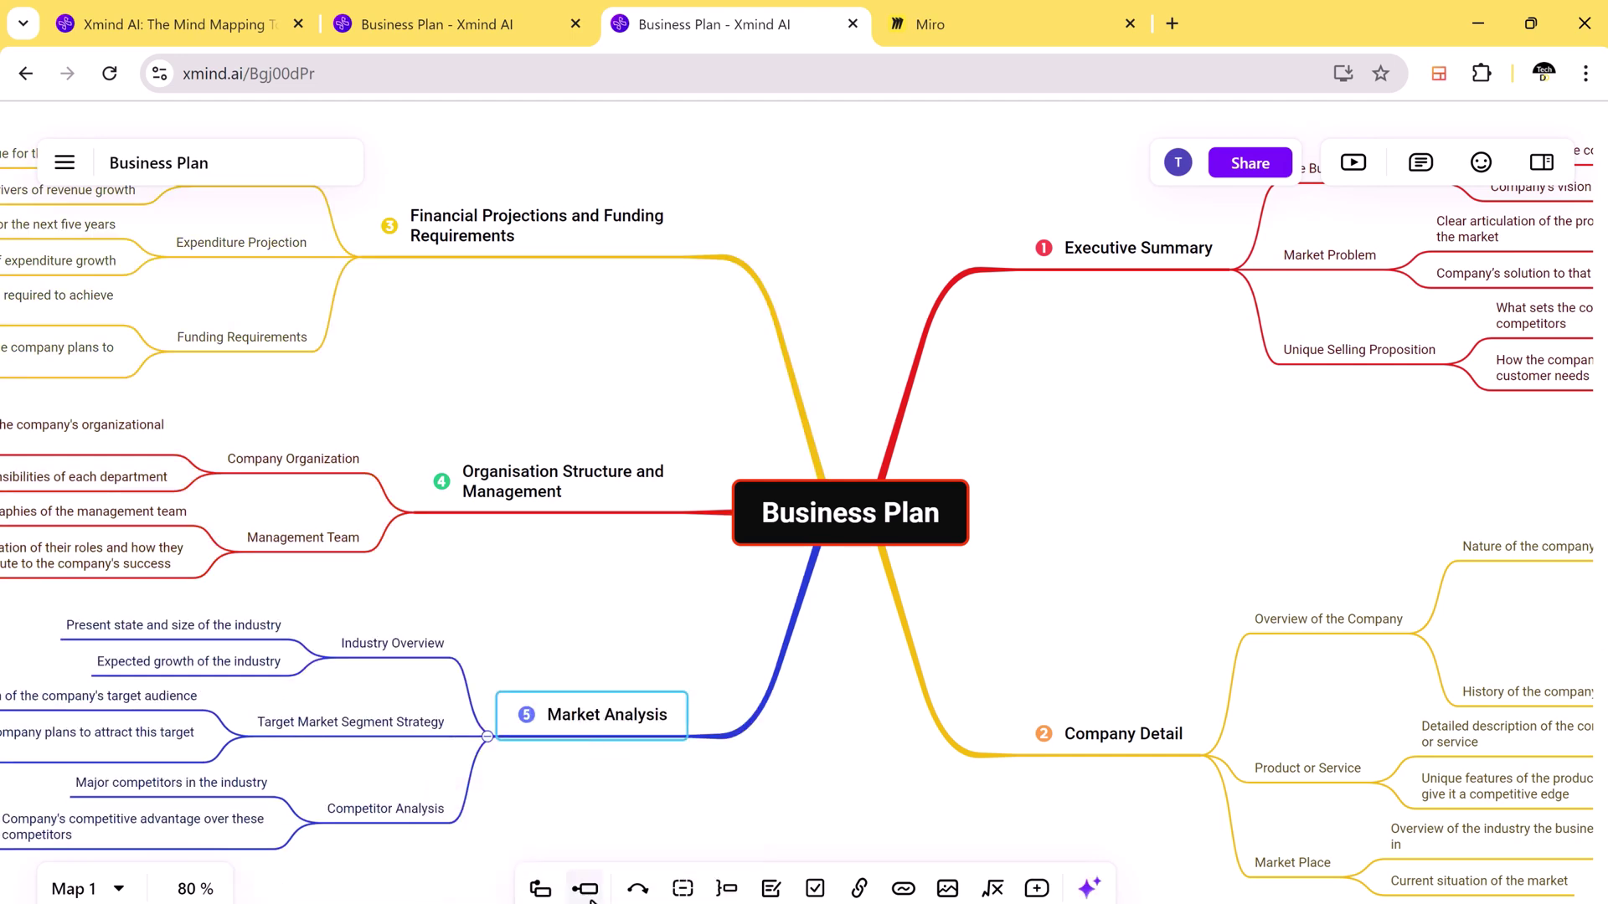
click(586, 890)
scroll(564, 768, down, 2)
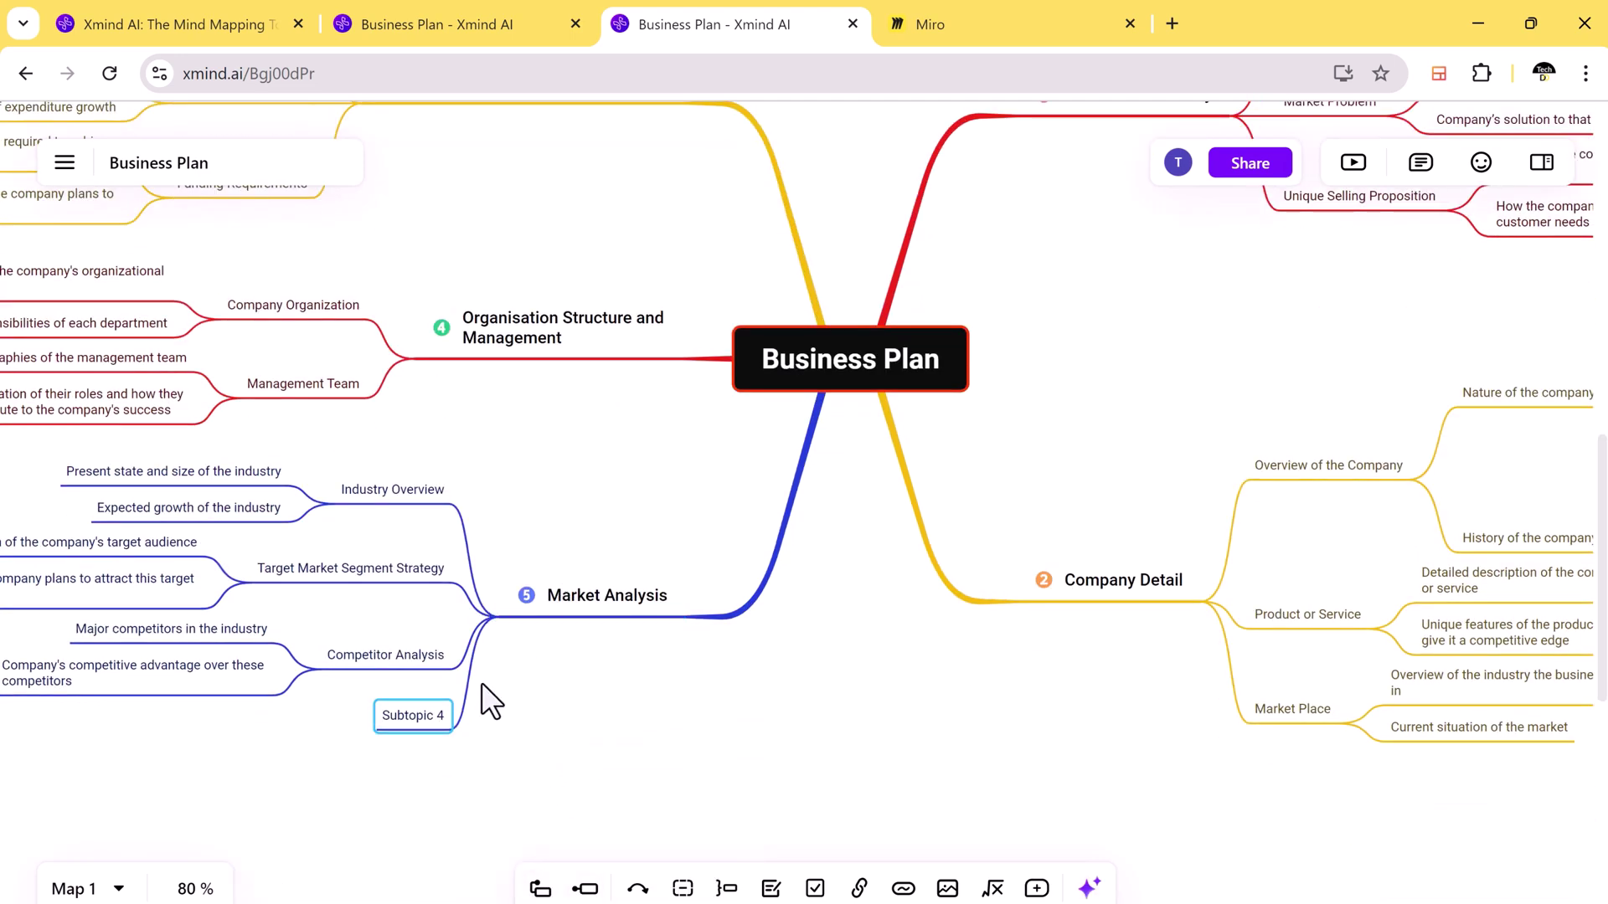
click(547, 721)
scroll(872, 511, up, 2)
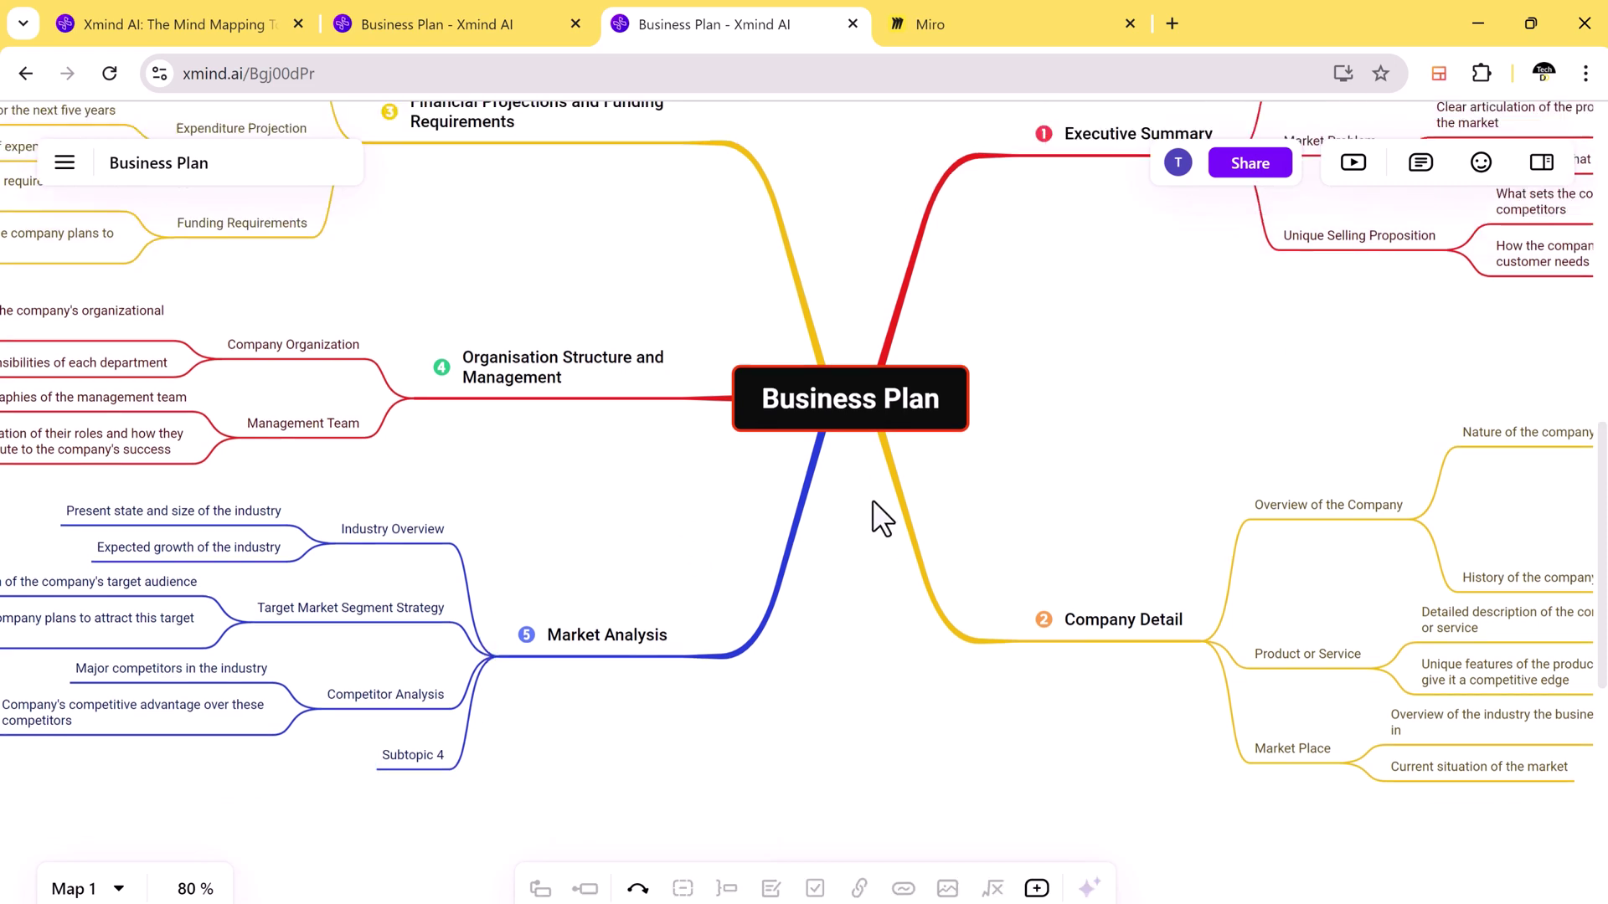
scroll(948, 702, up, 1)
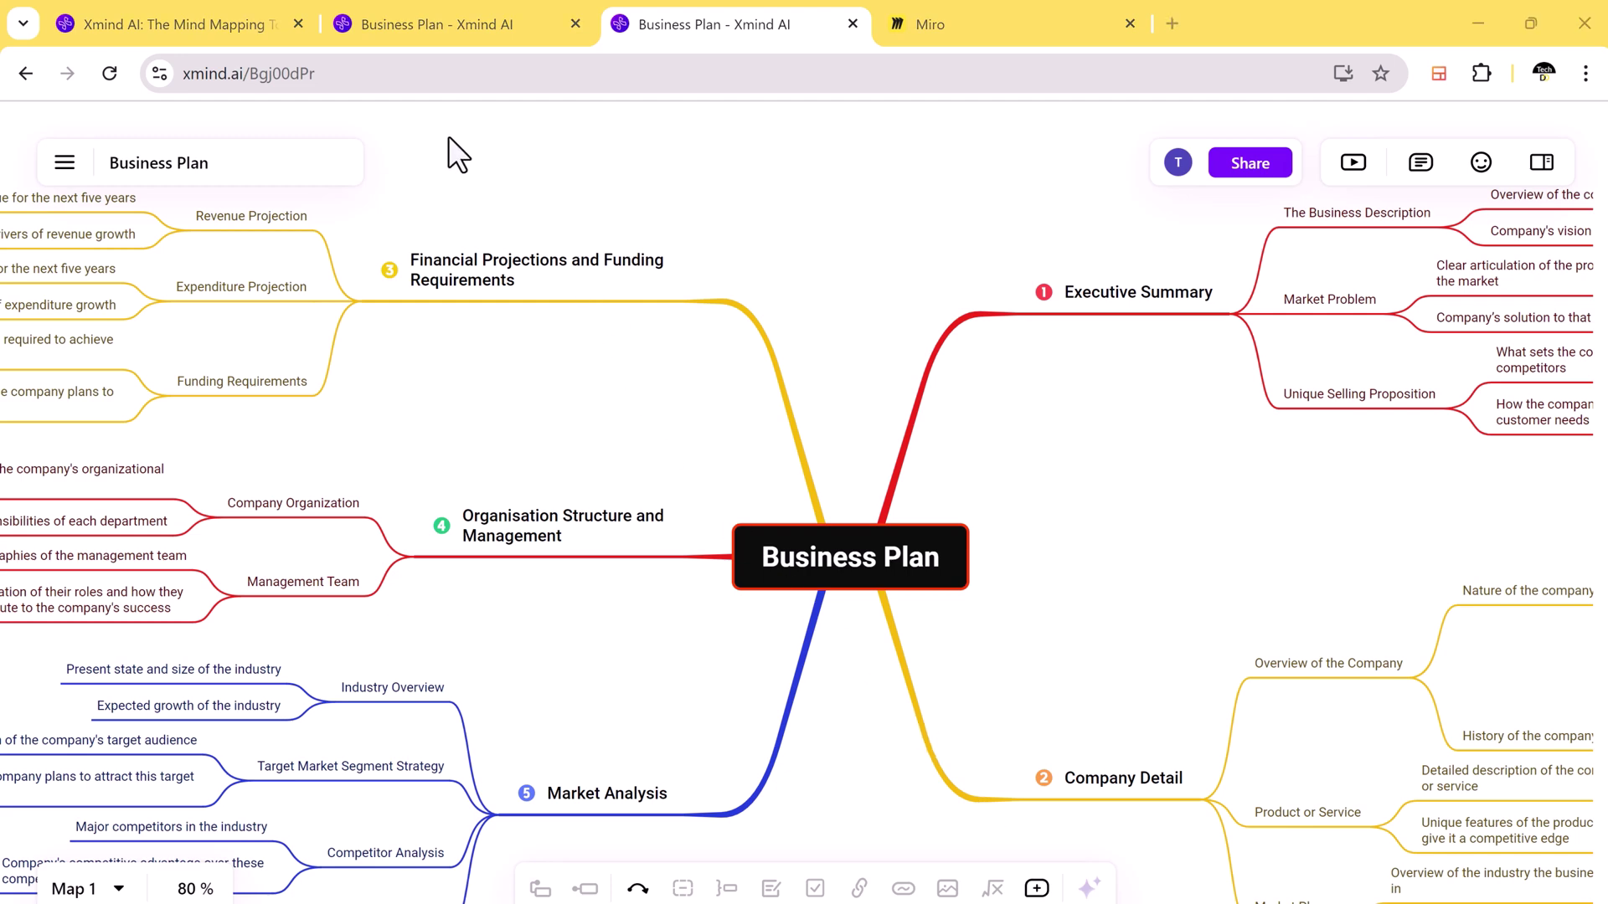
Step: Open mindmeister.com in a new browser tab
key(ctrl+t)
text(mindmeister.com)
key(Return)
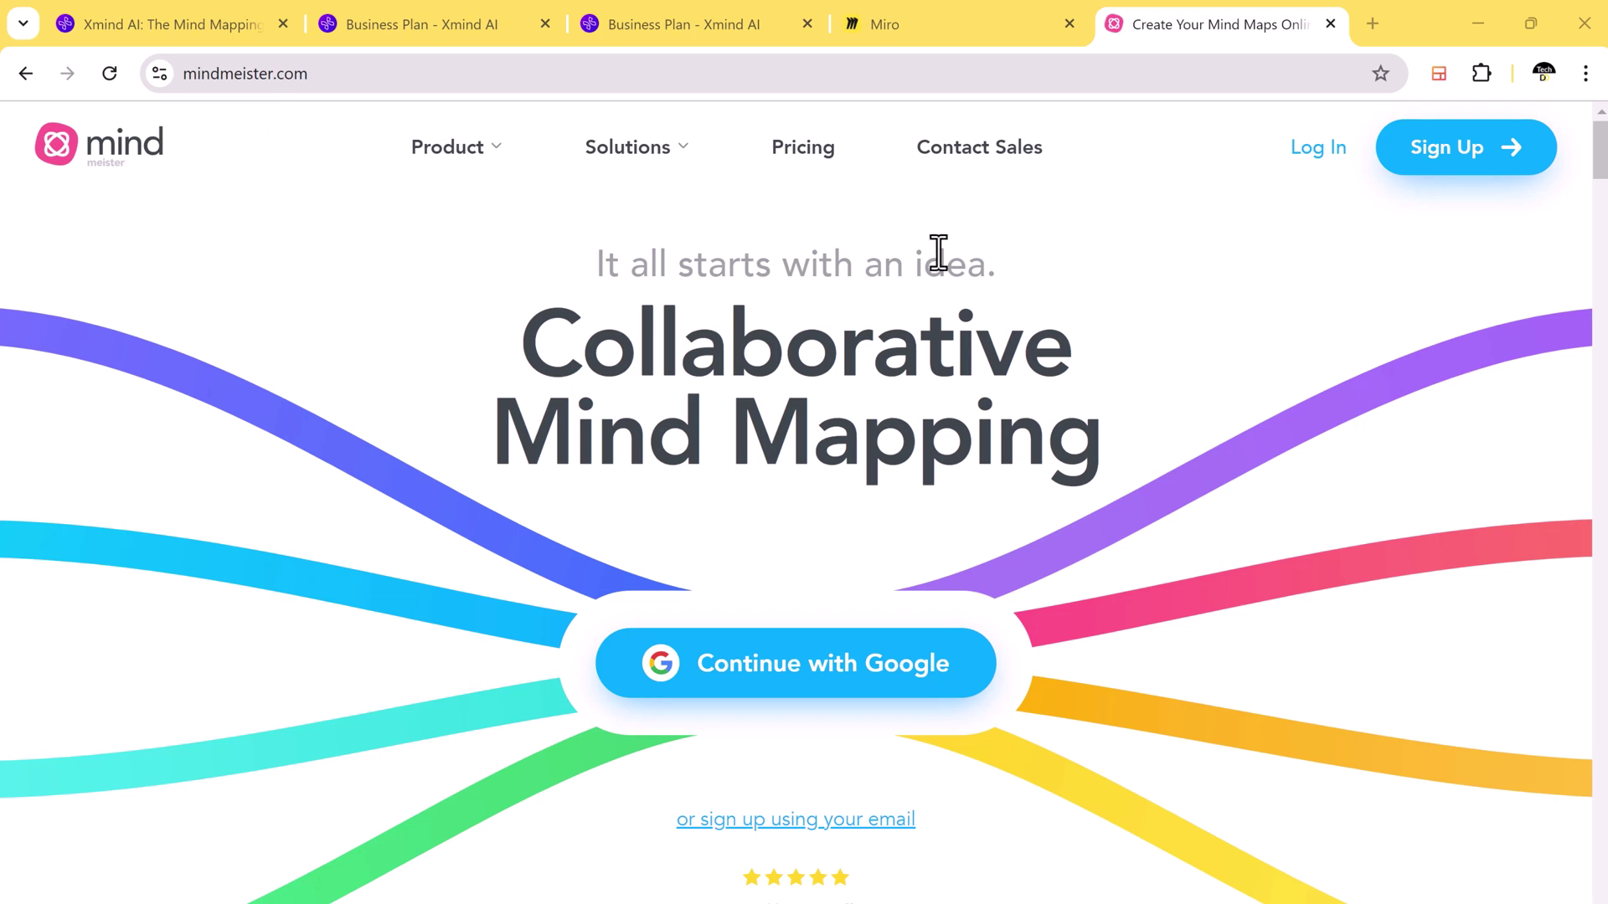
Step: Sign in to MindMeister with Google
scroll(1046, 493, down, 2)
scroll(1046, 492, down, 7)
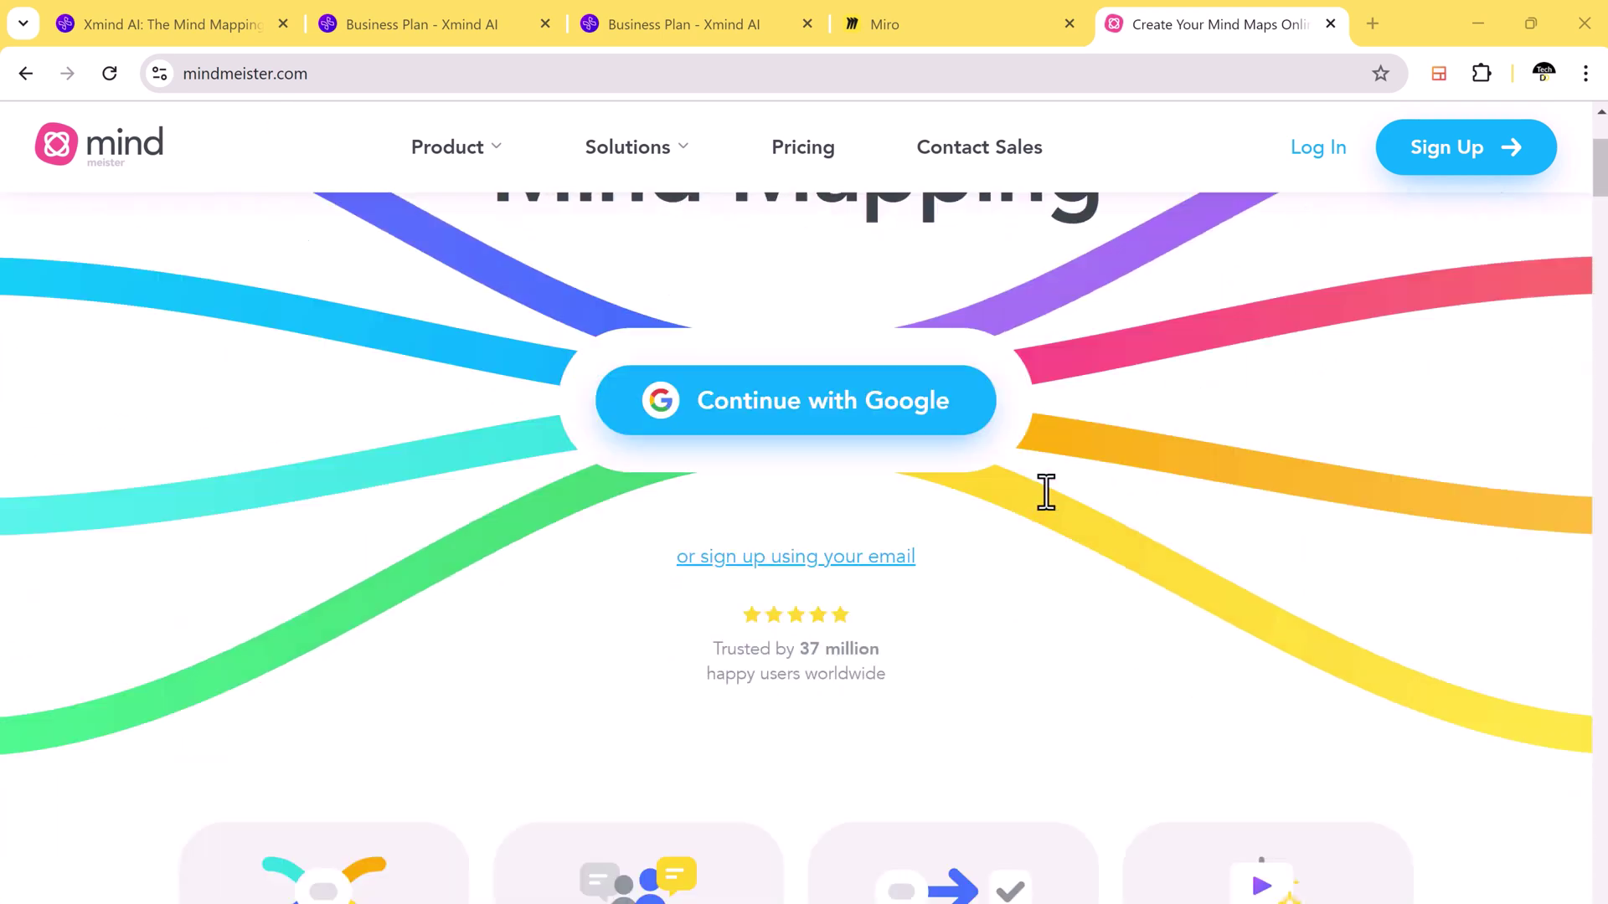
scroll(1046, 492, up, 9)
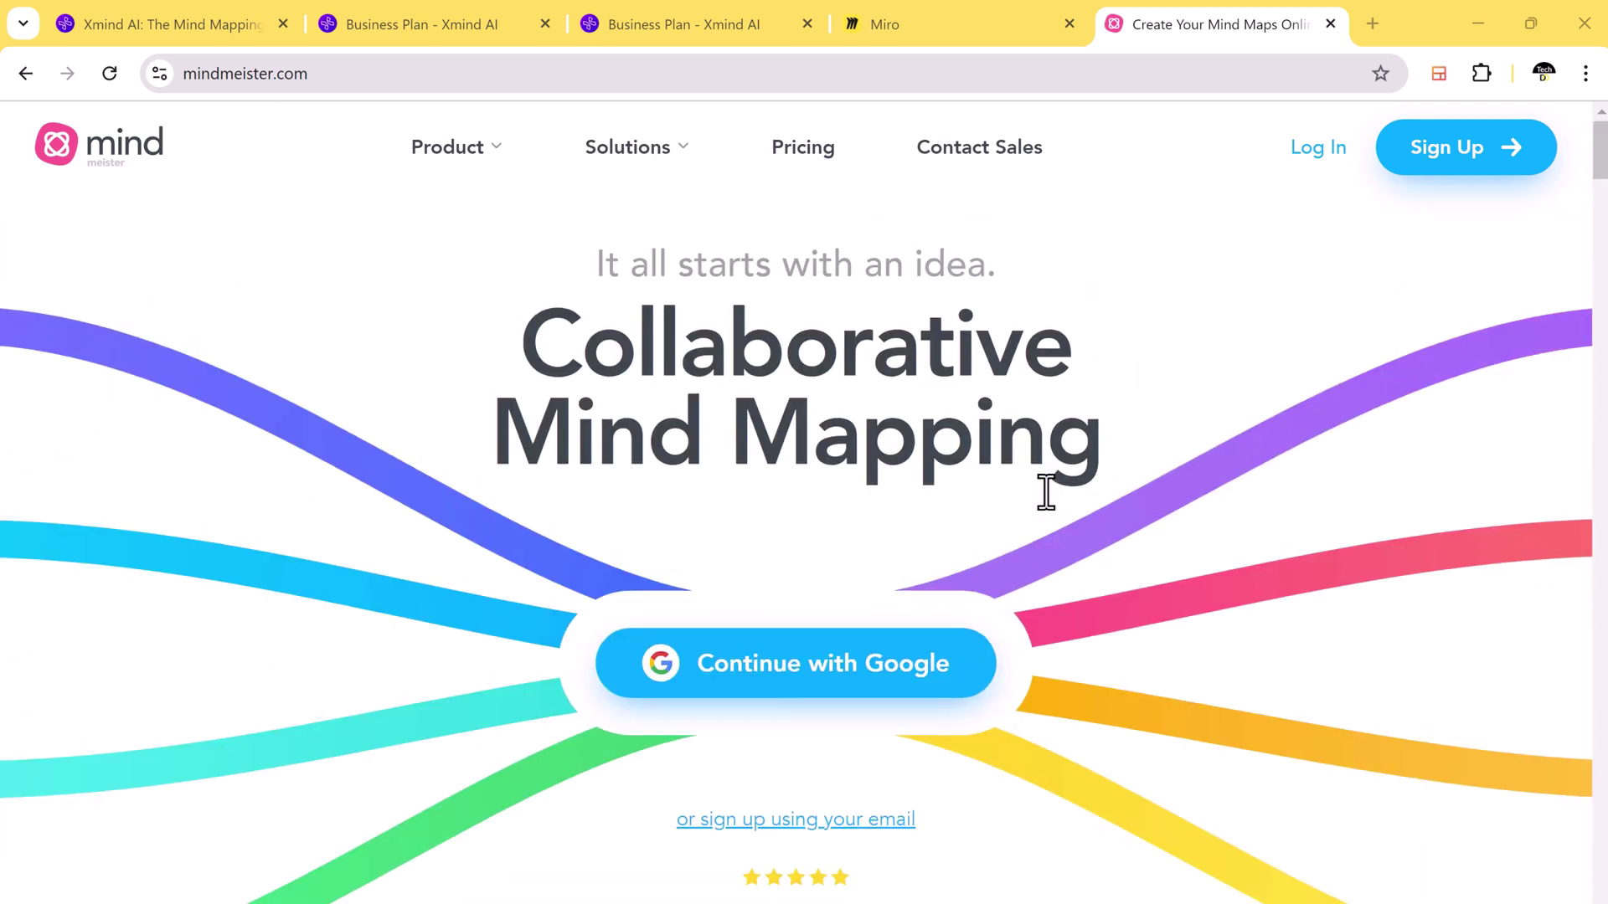
click(851, 678)
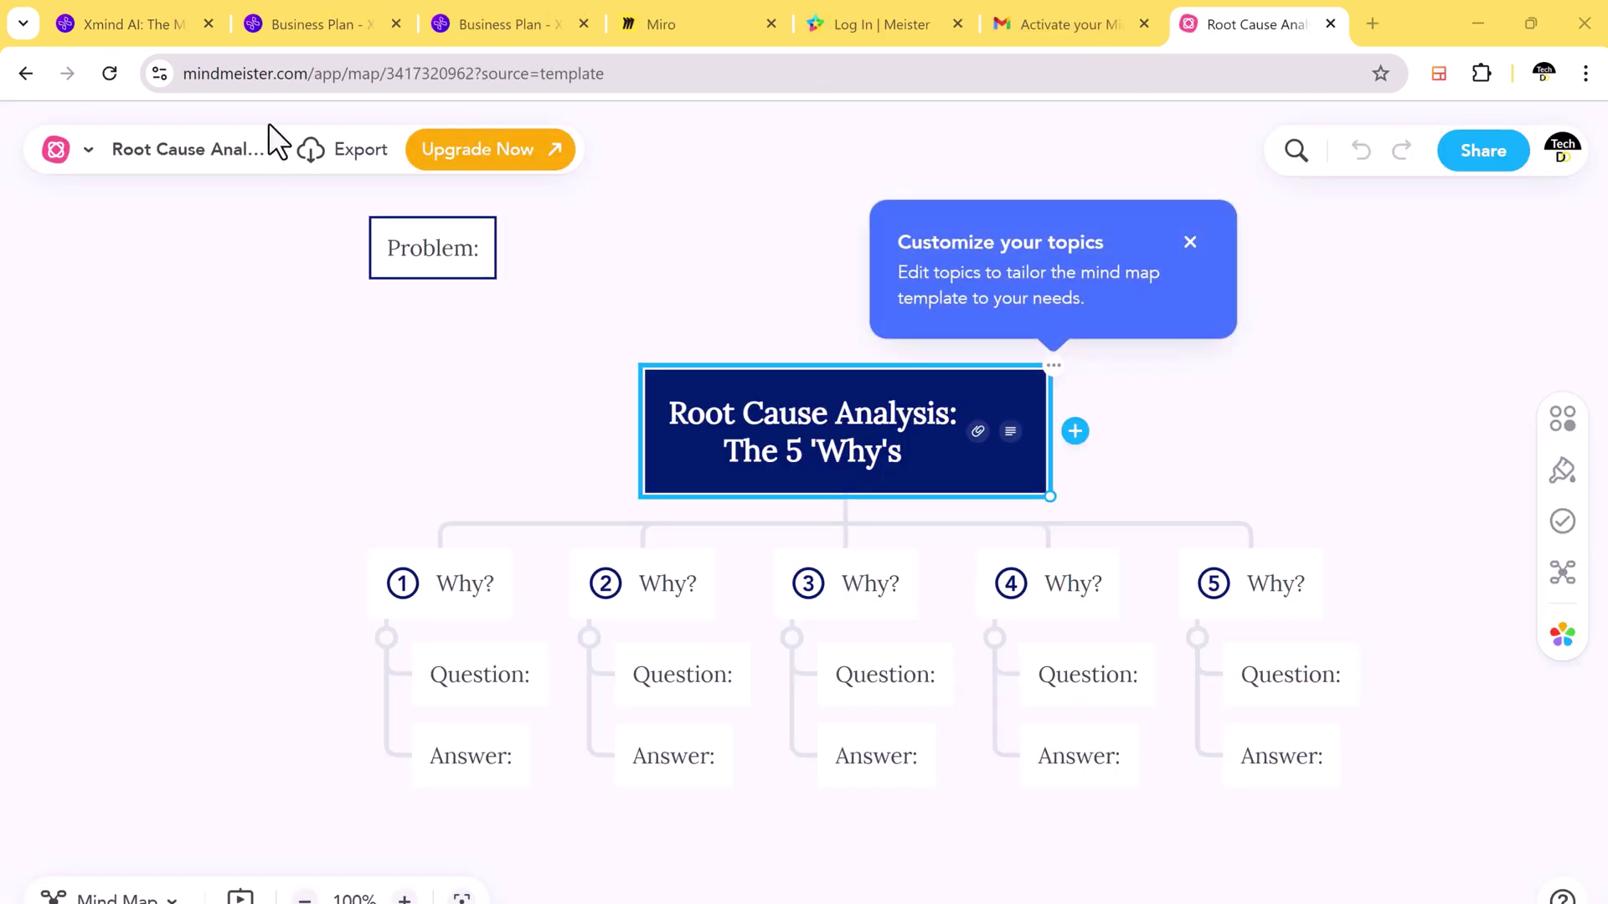
Step: Dismiss the tip and apply the Color Burst theme to the Root Cause Analysis map
click(1199, 487)
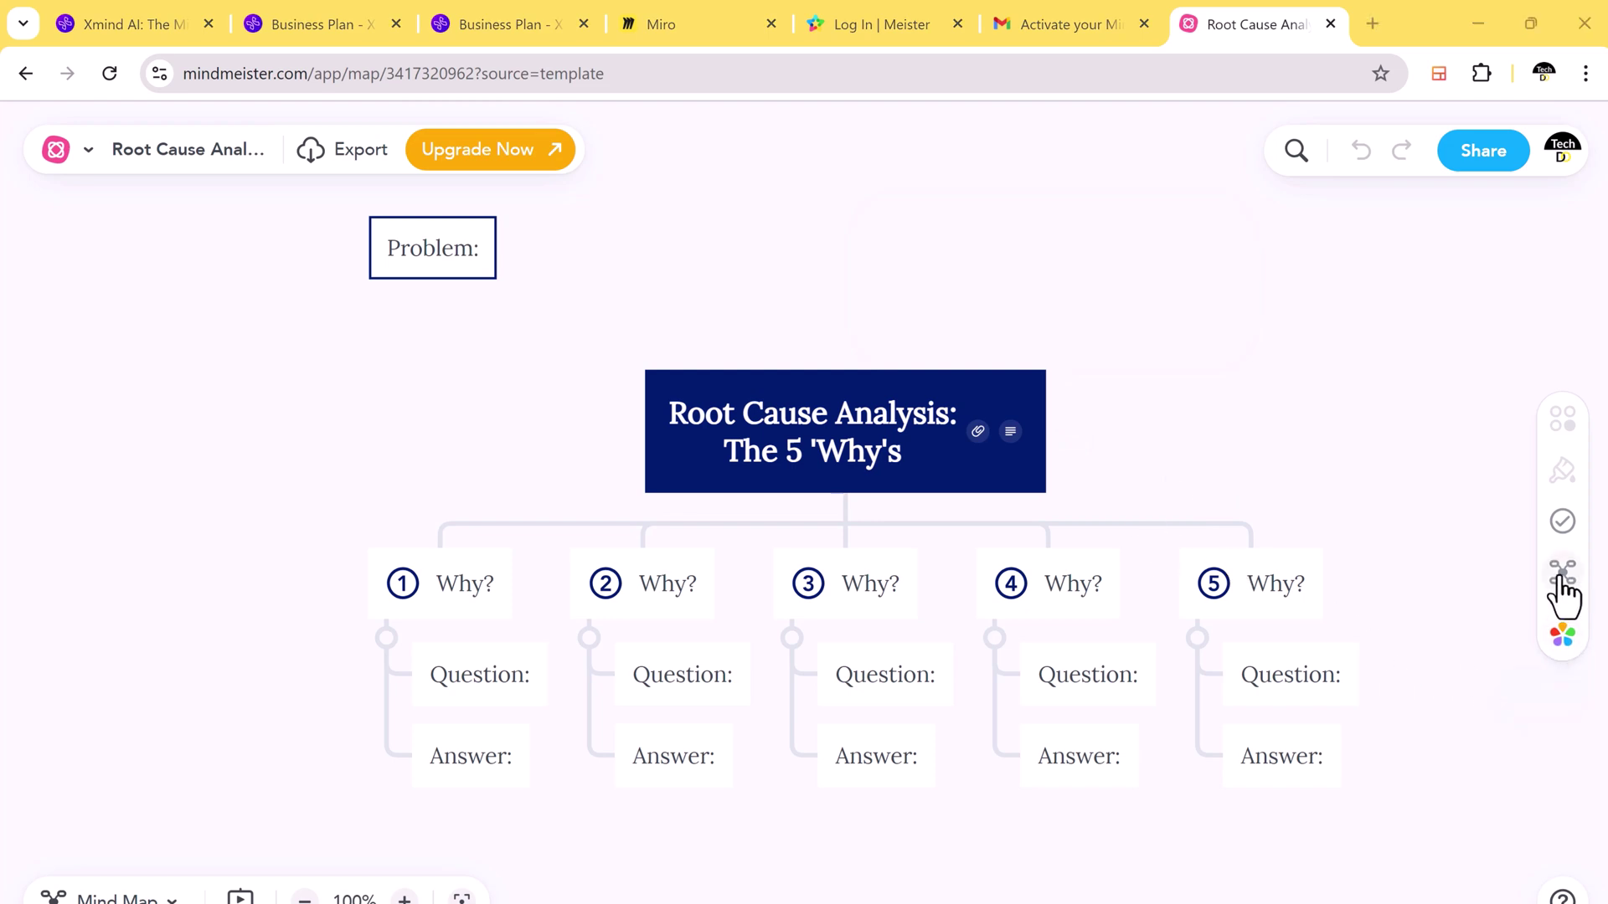
click(1565, 641)
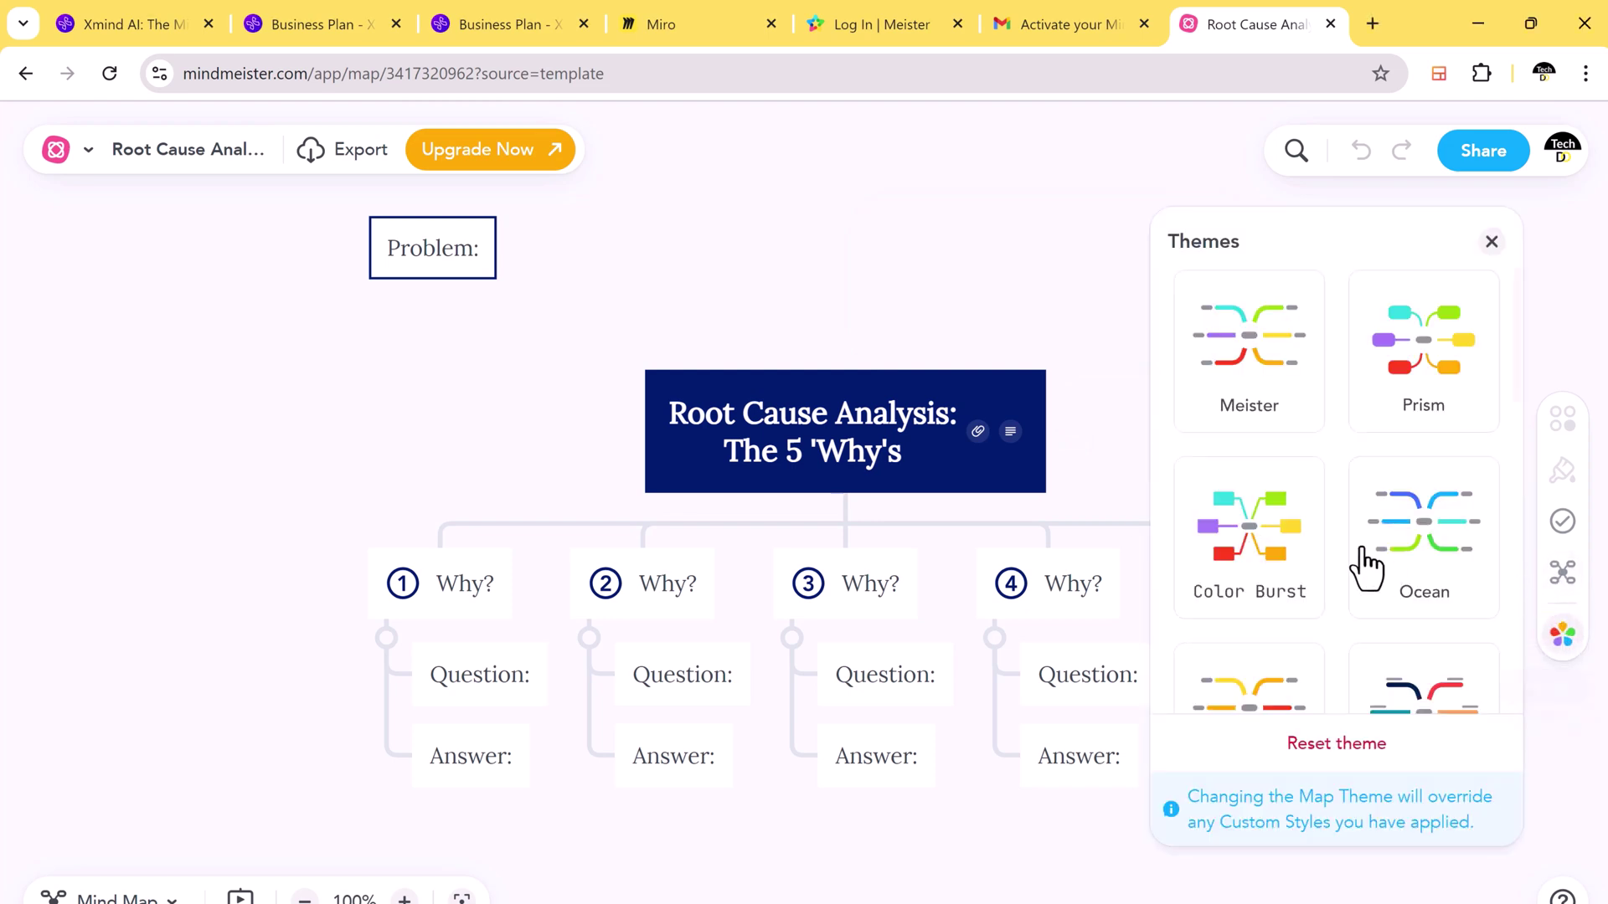
click(1264, 577)
click(937, 295)
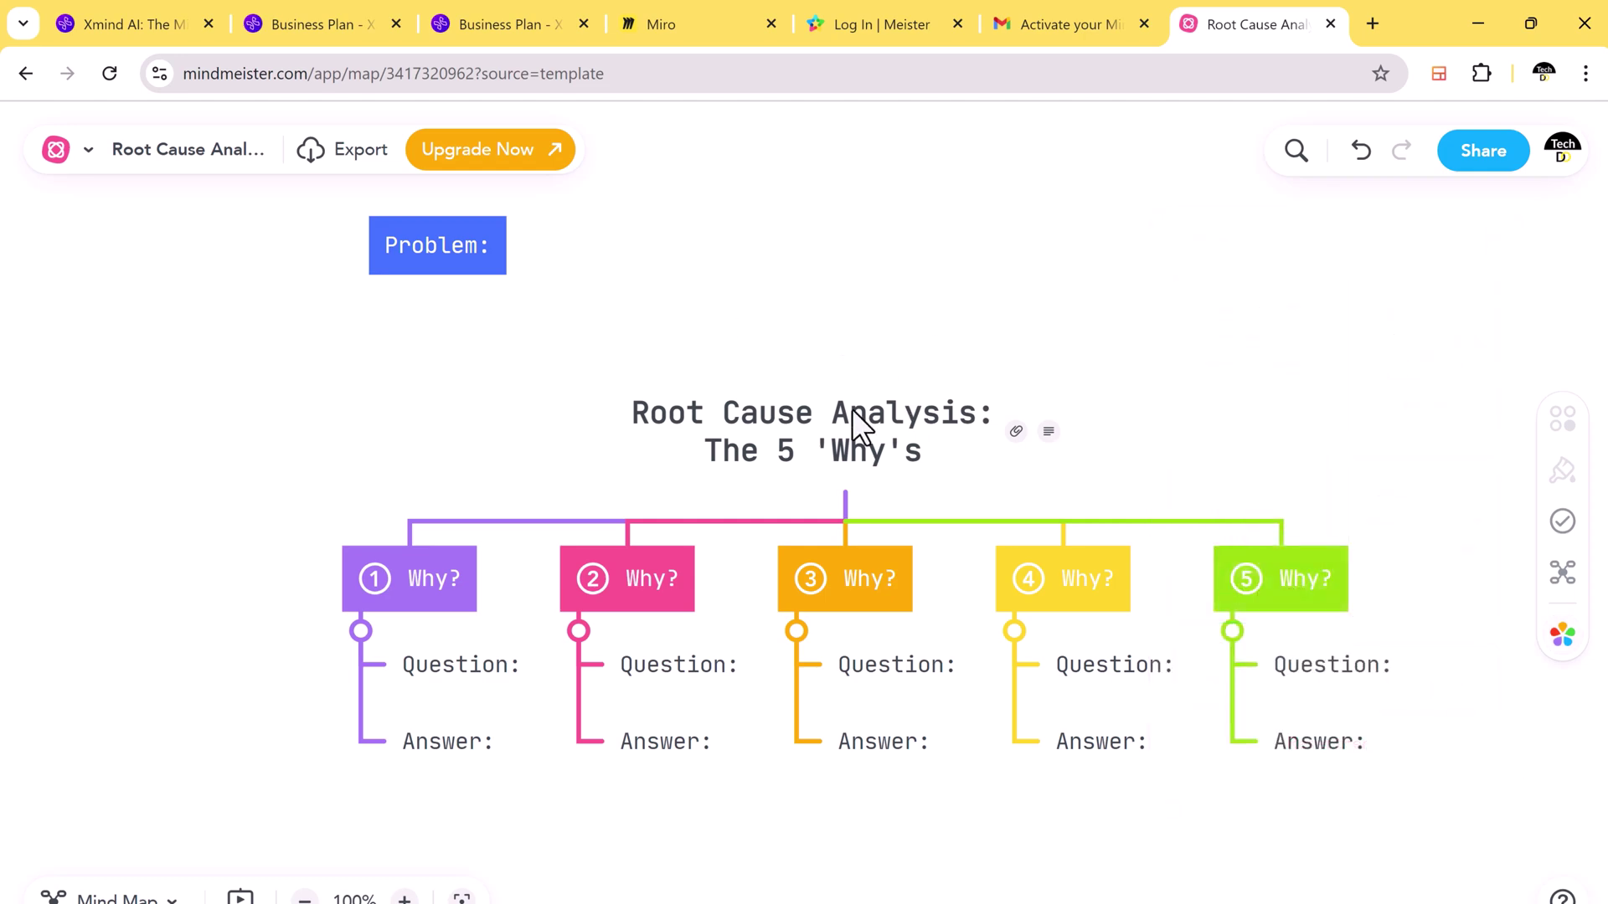
scroll(1490, 592, down, 3)
scroll(1259, 588, up, 3)
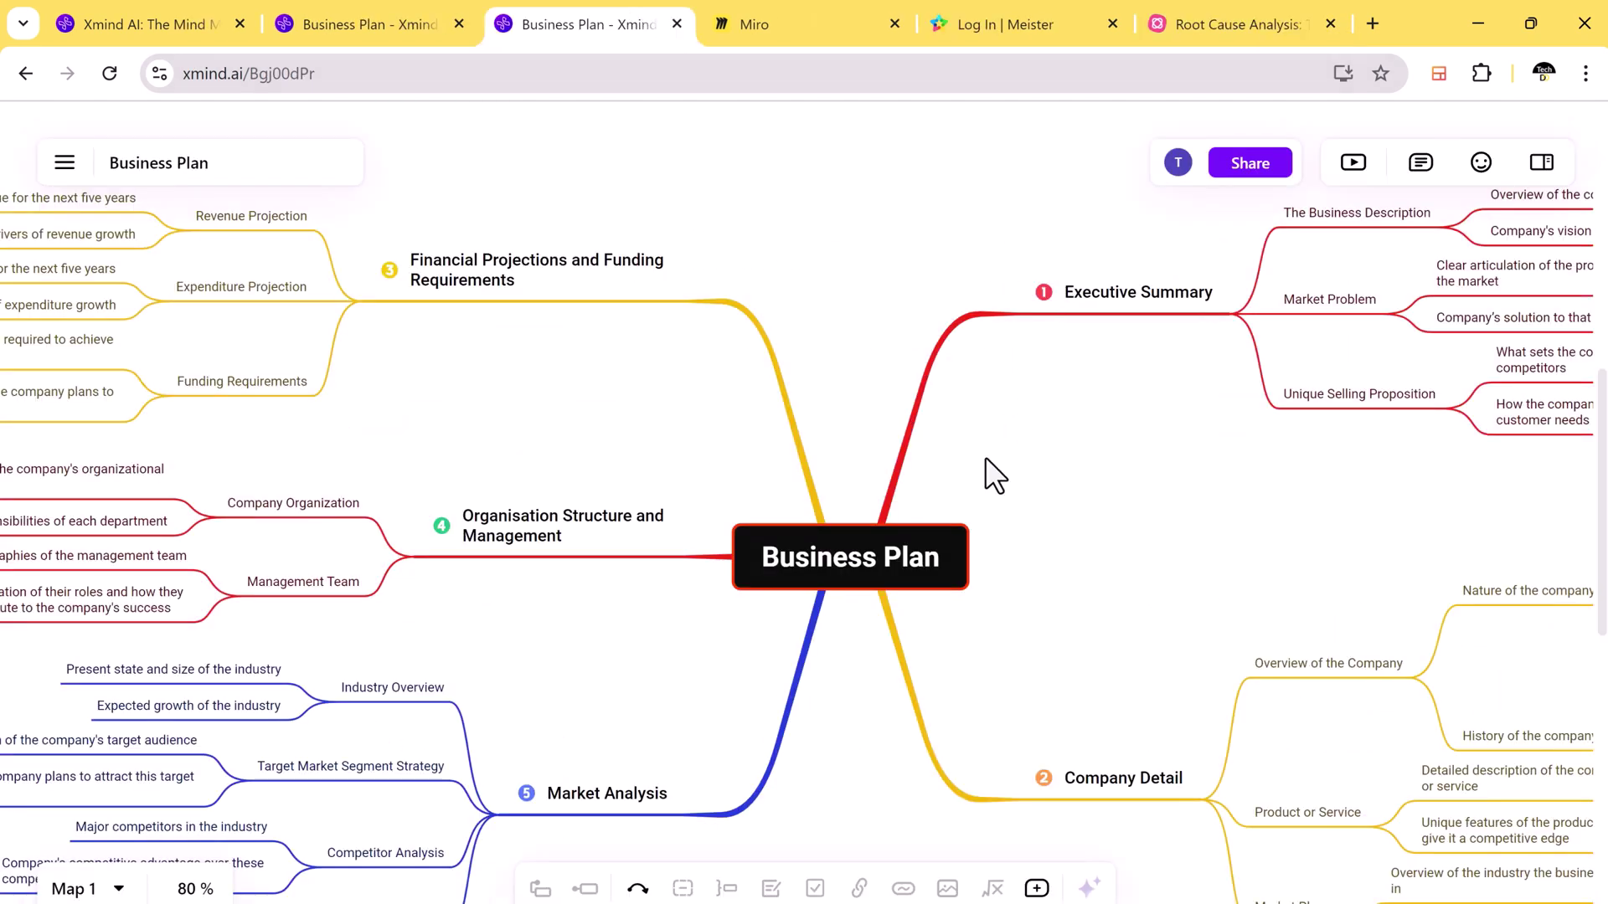
Step: Select the central Business Plan topic, then look over the Root Cause Analysis map
click(851, 535)
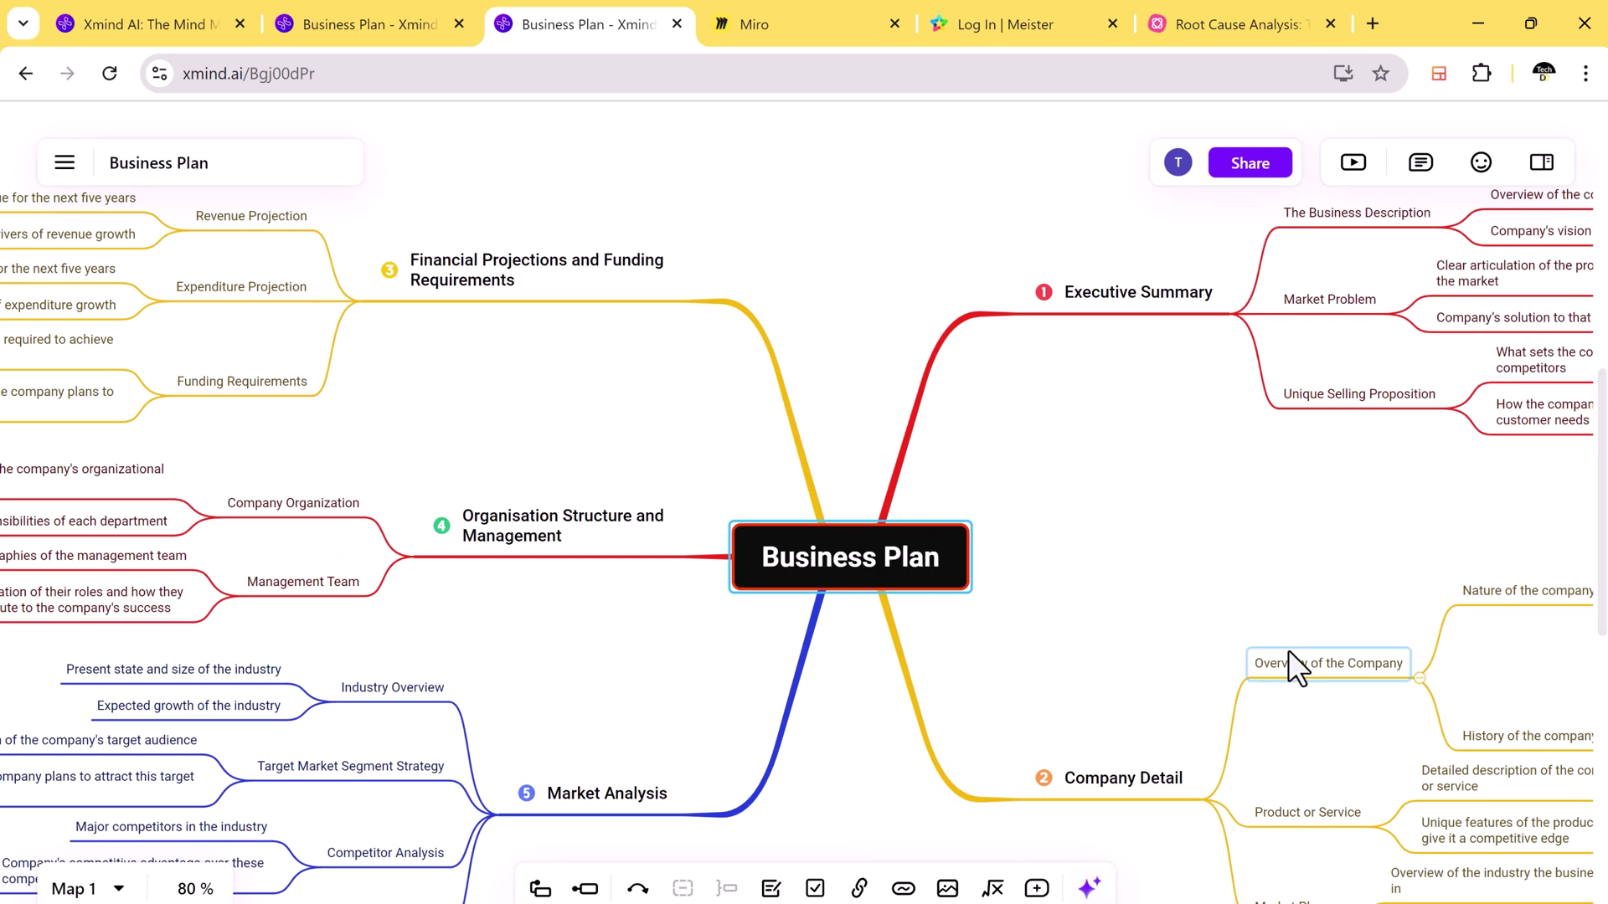
click(1249, 26)
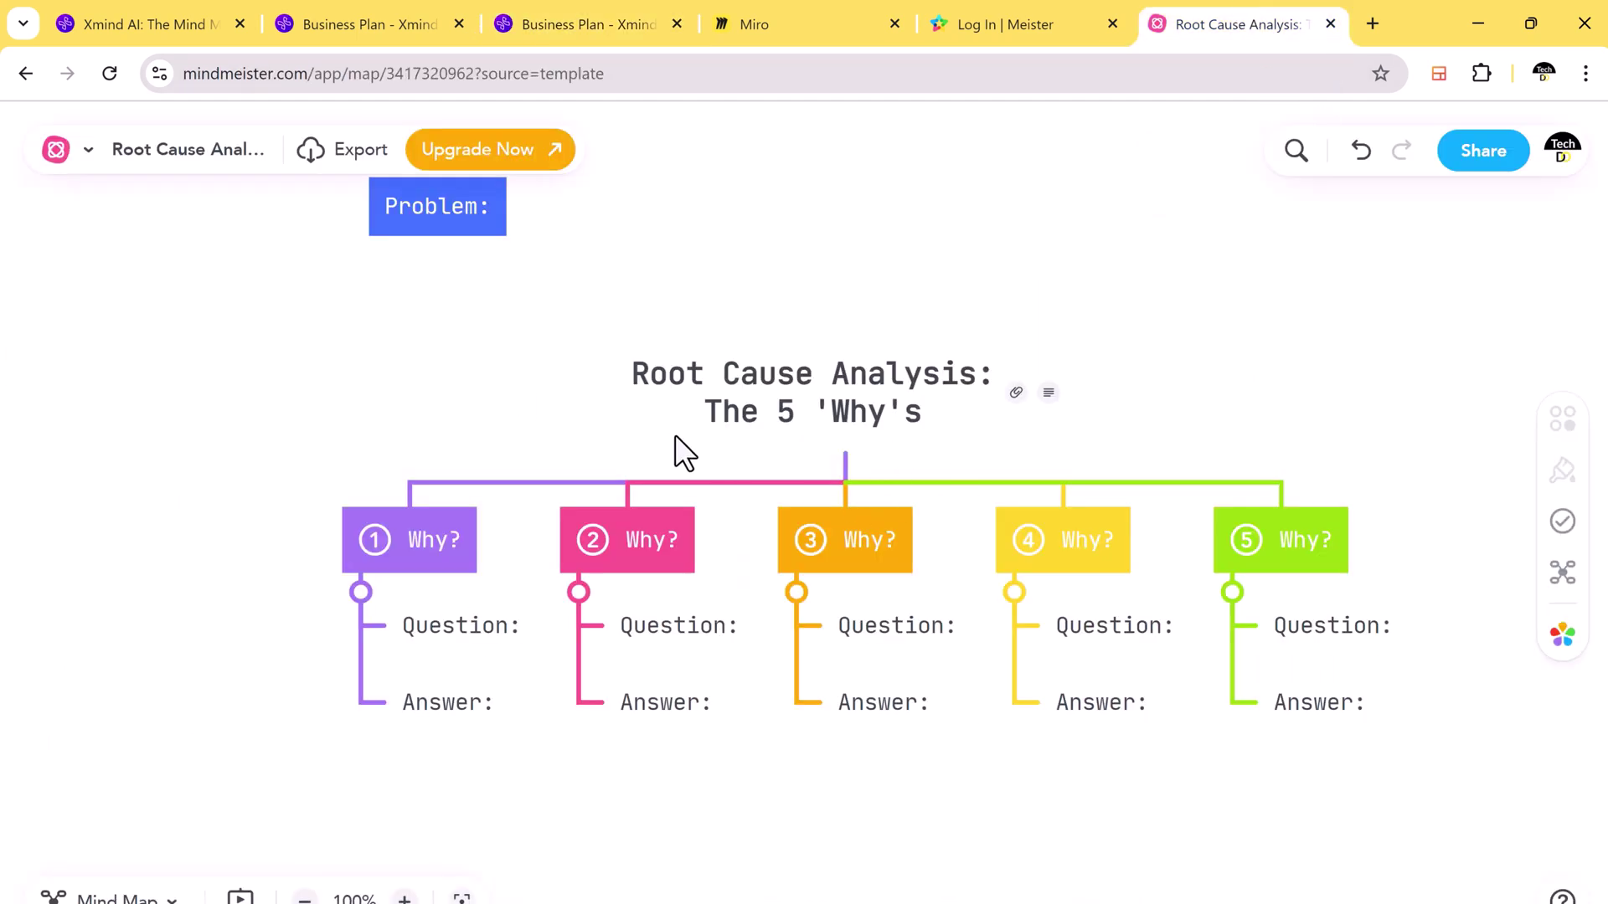
scroll(675, 436, up, 1)
scroll(675, 436, down, 1)
scroll(1223, 564, down, 1)
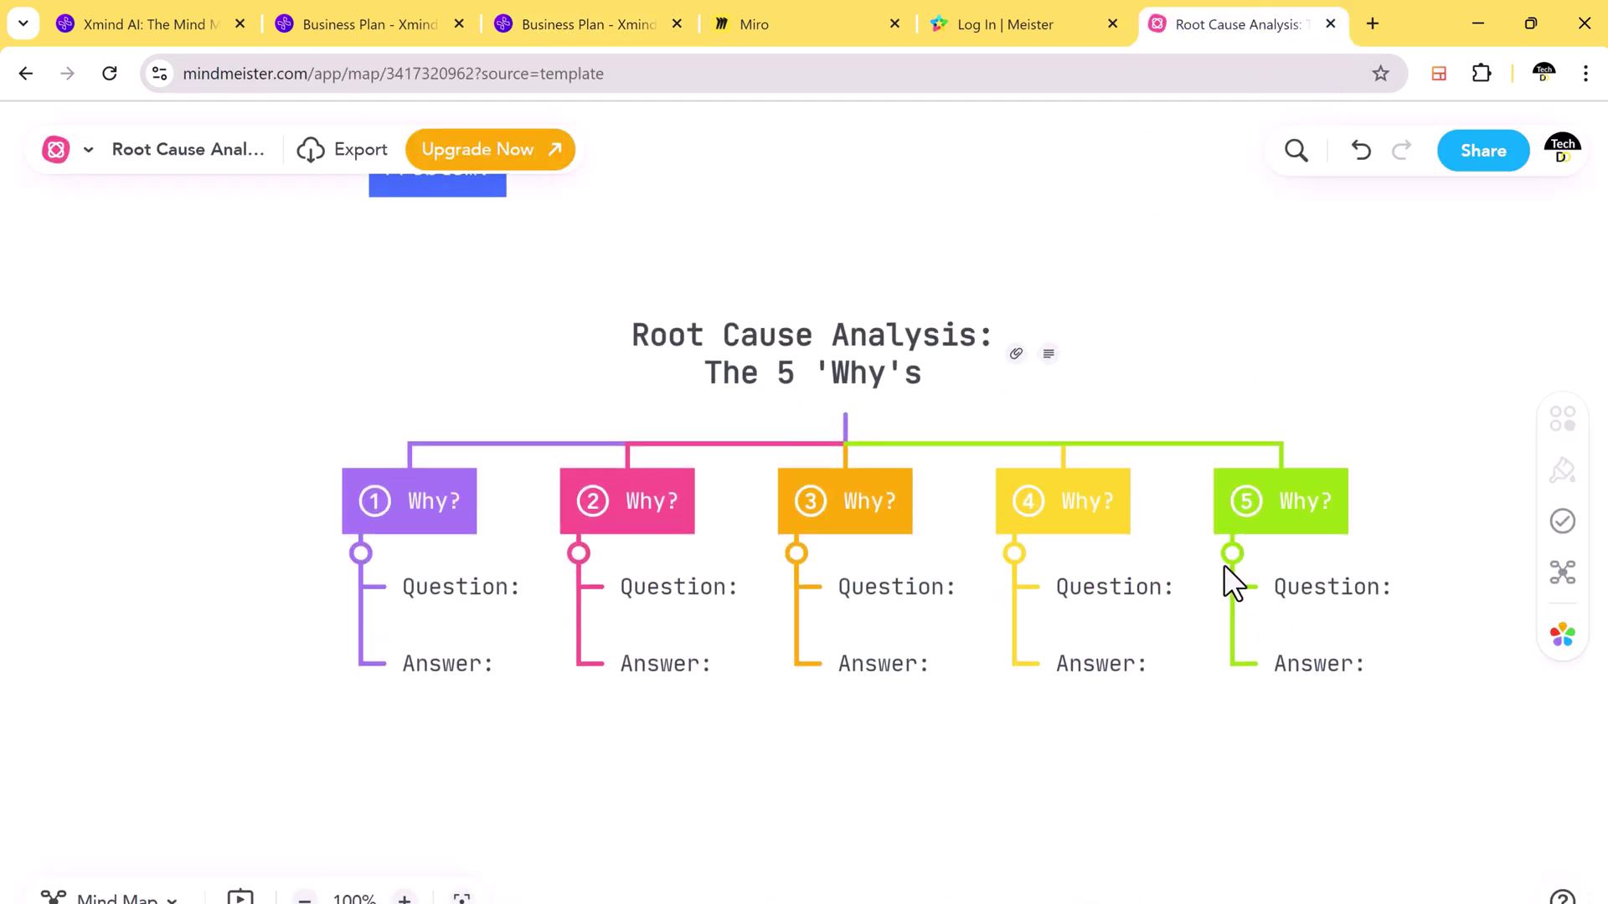
scroll(1250, 693, down, 3)
scroll(1247, 679, up, 3)
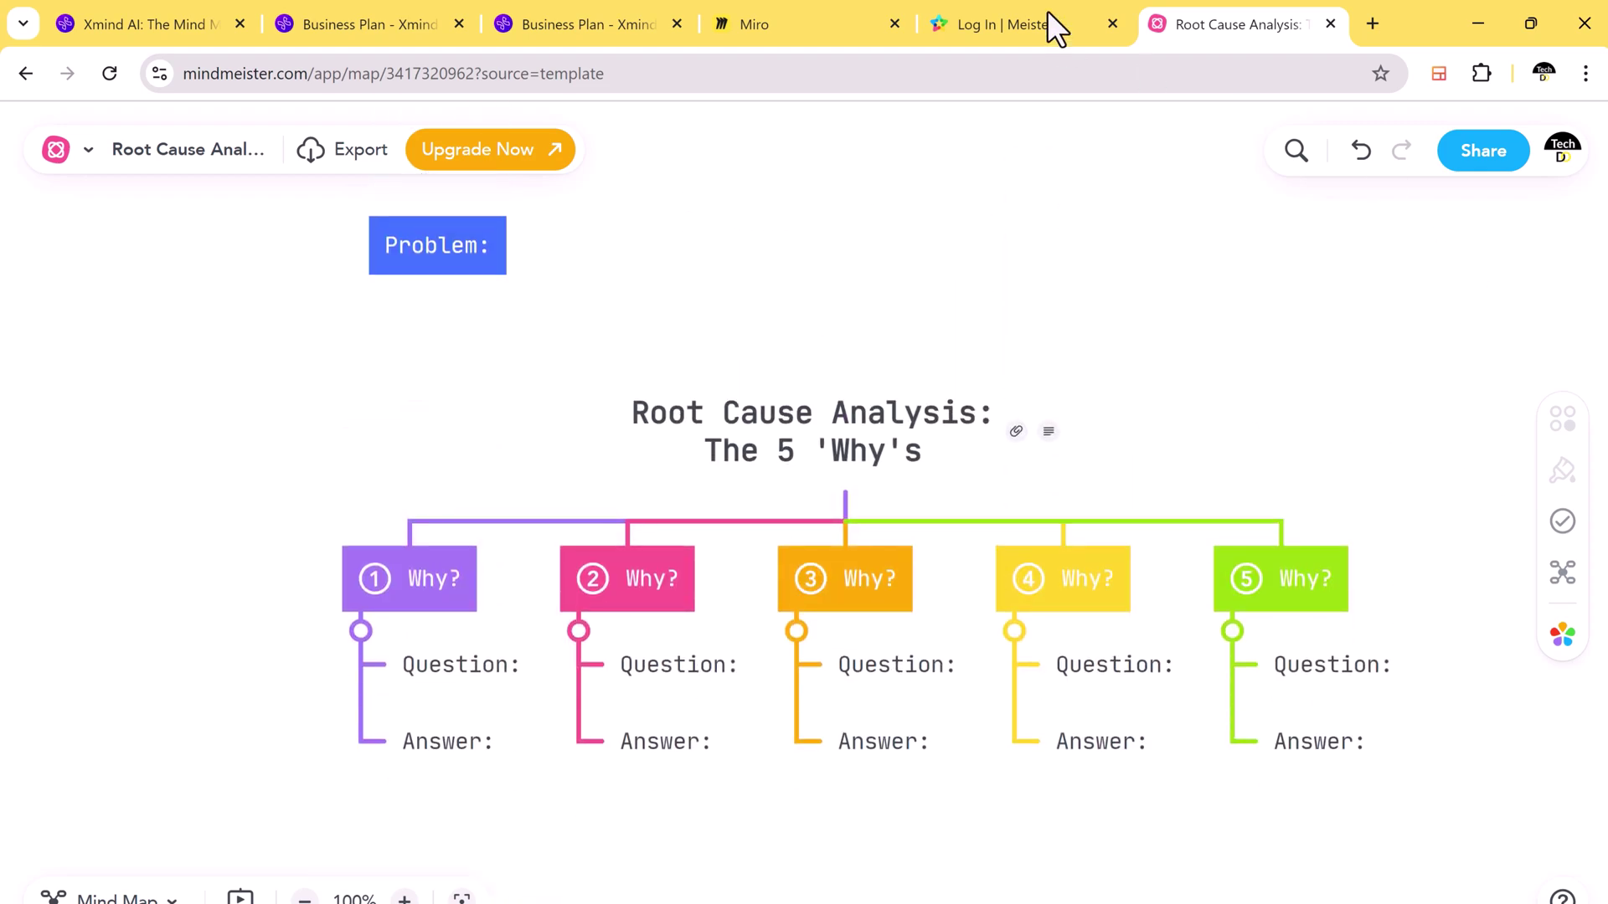
Step: Revisit the Xmind Business Plan maps, including the dark one, and browse the xmind.ai homepage
click(662, 23)
click(387, 19)
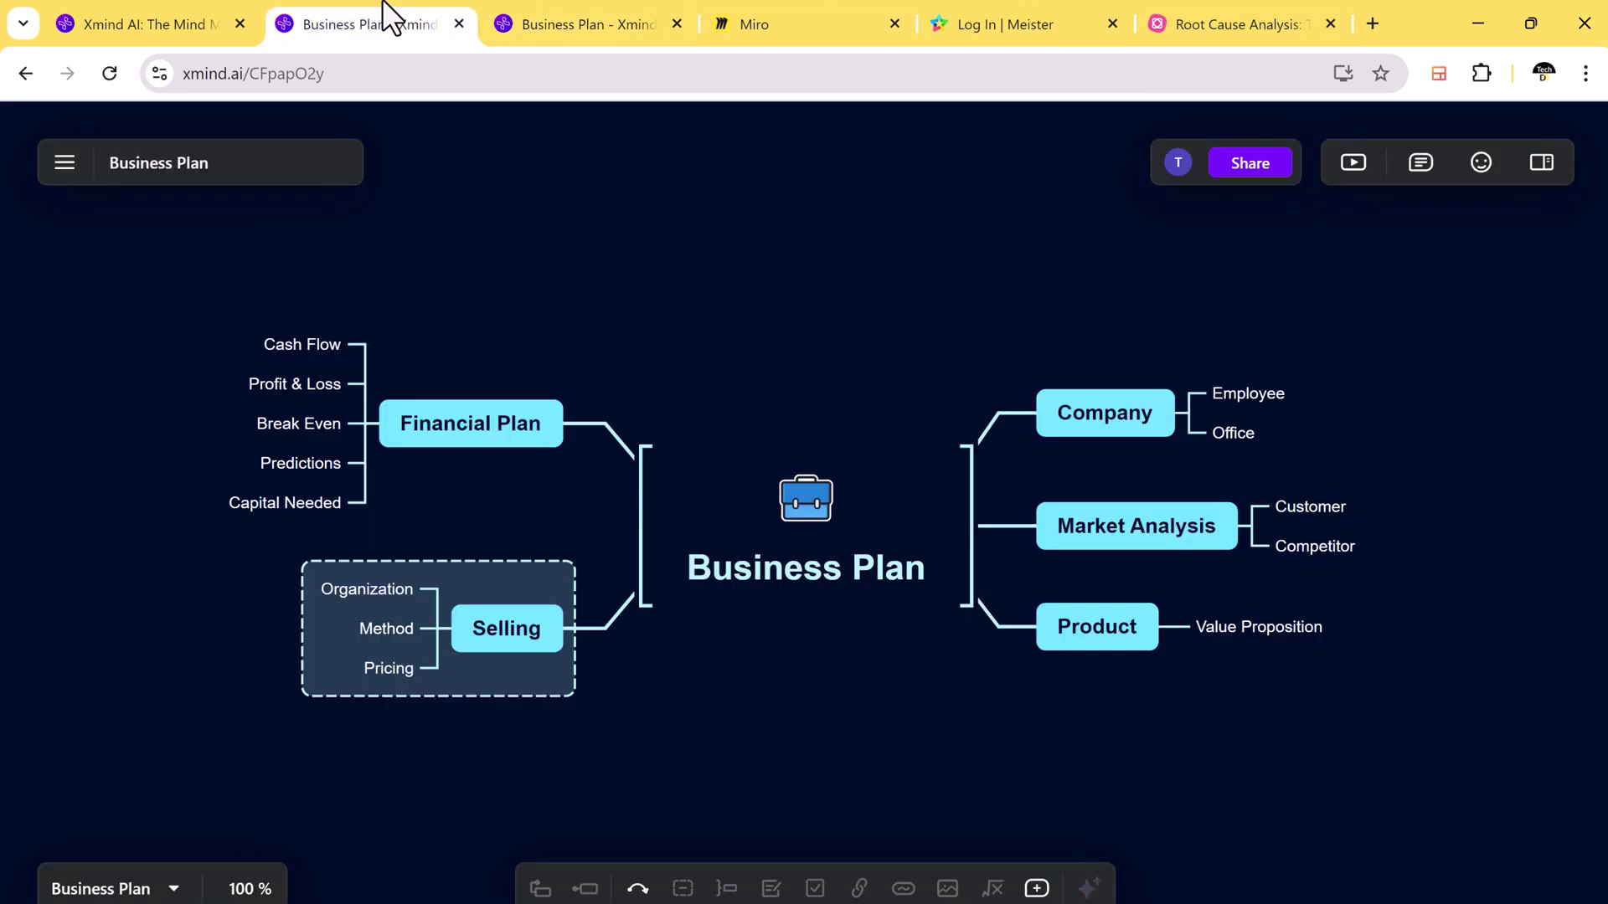
click(162, 18)
scroll(1021, 603, down, 3)
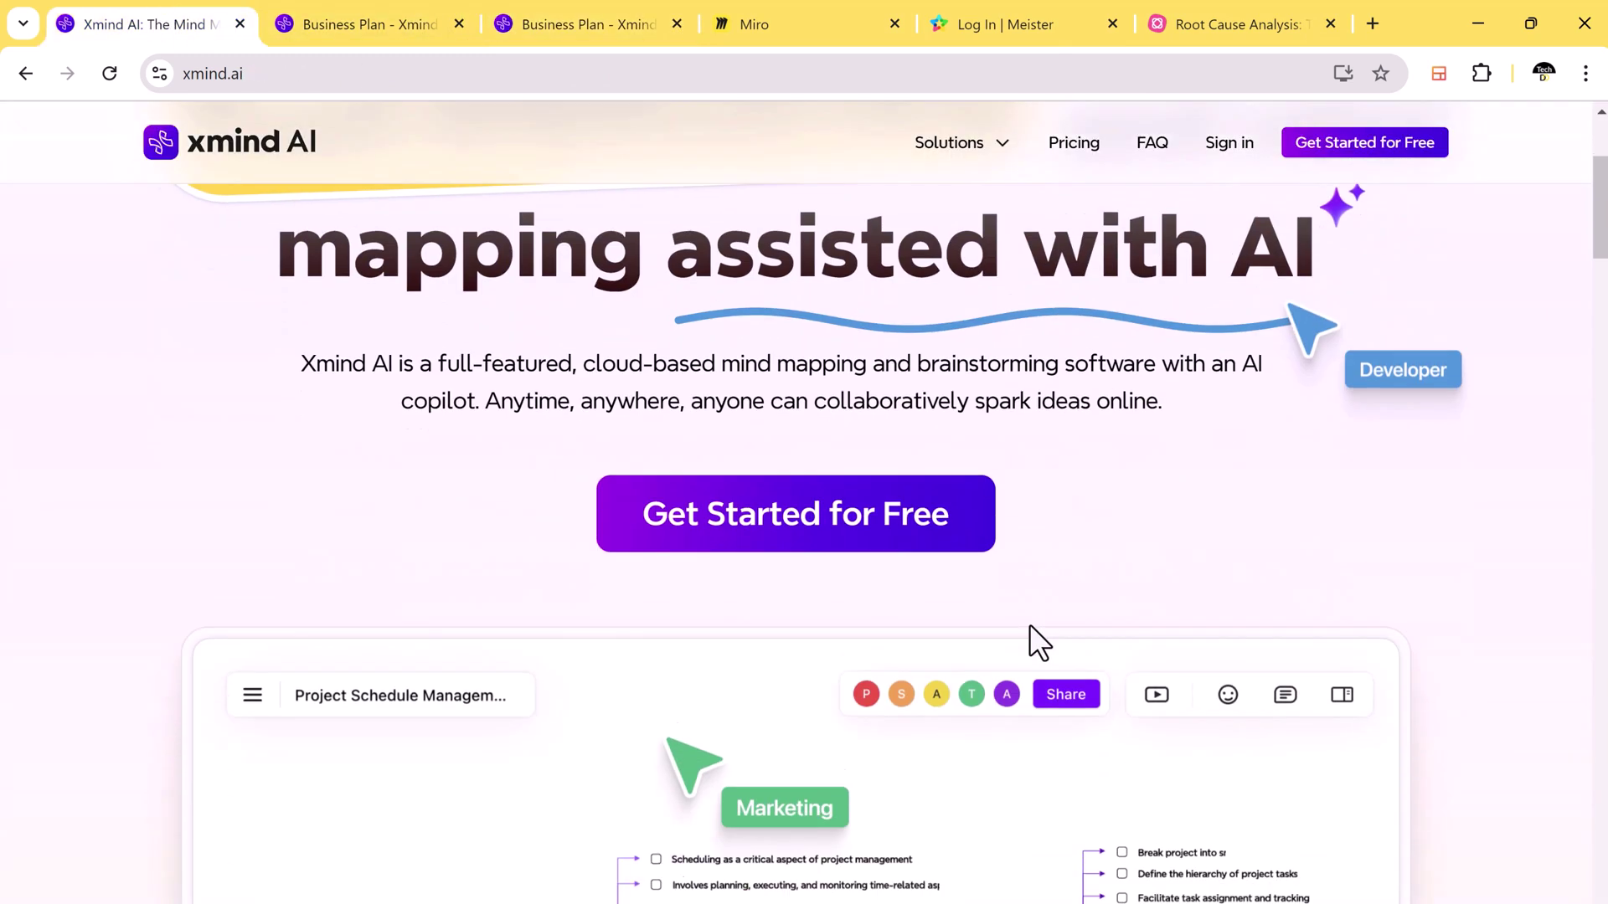
scroll(1030, 628, up, 3)
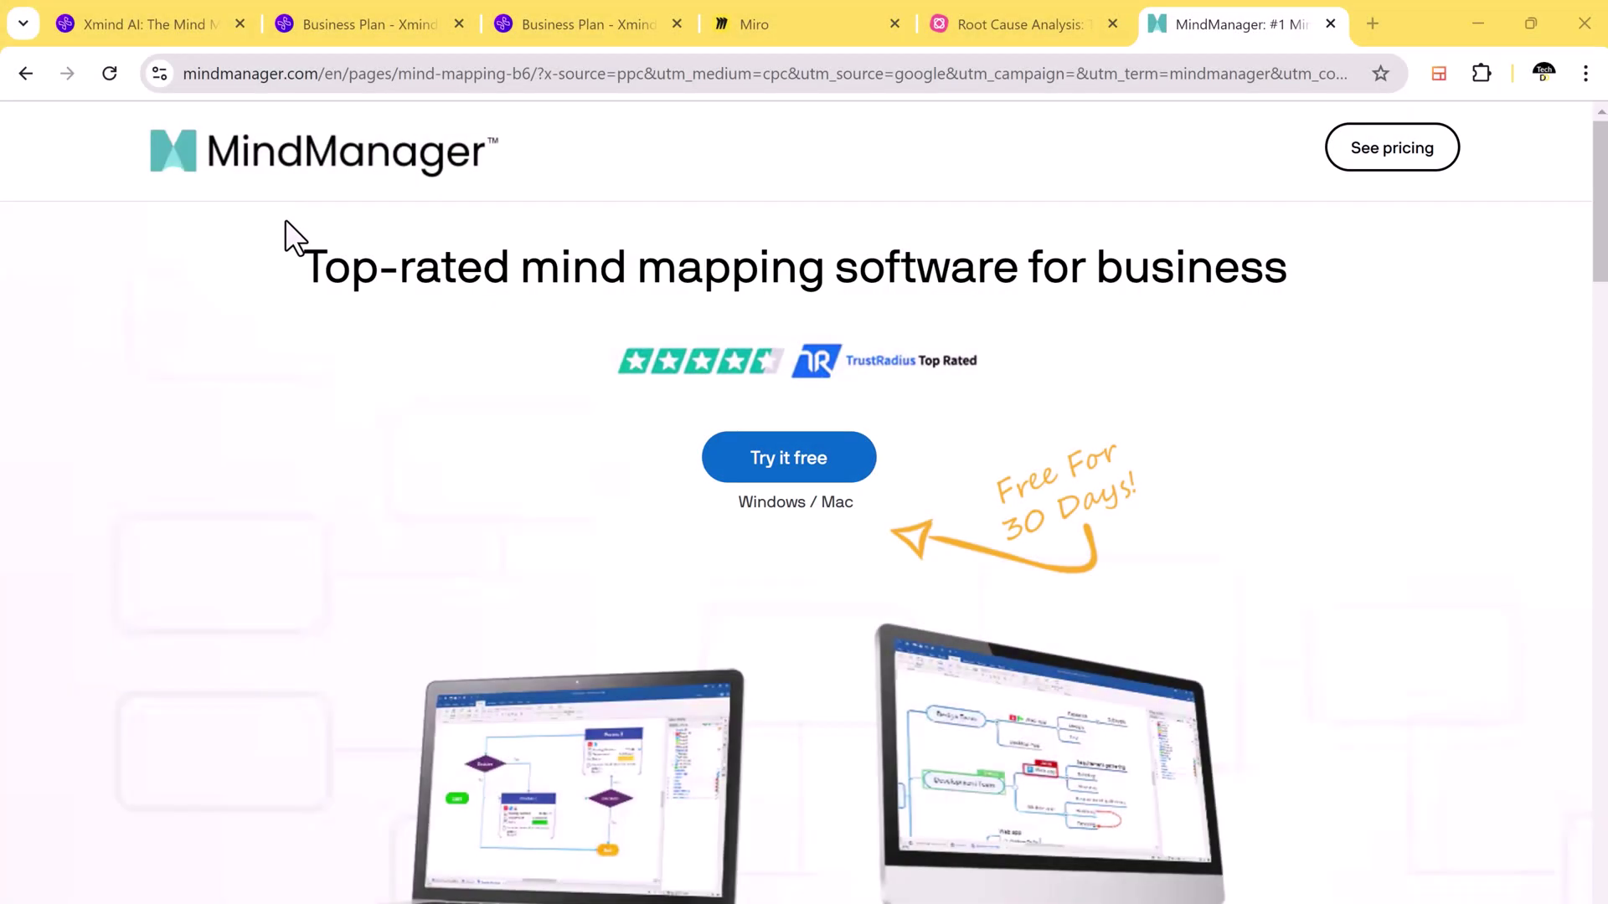
Step: Start a free MindManager trial and browse the Mind Mapping templates
scroll(1373, 501, down, 8)
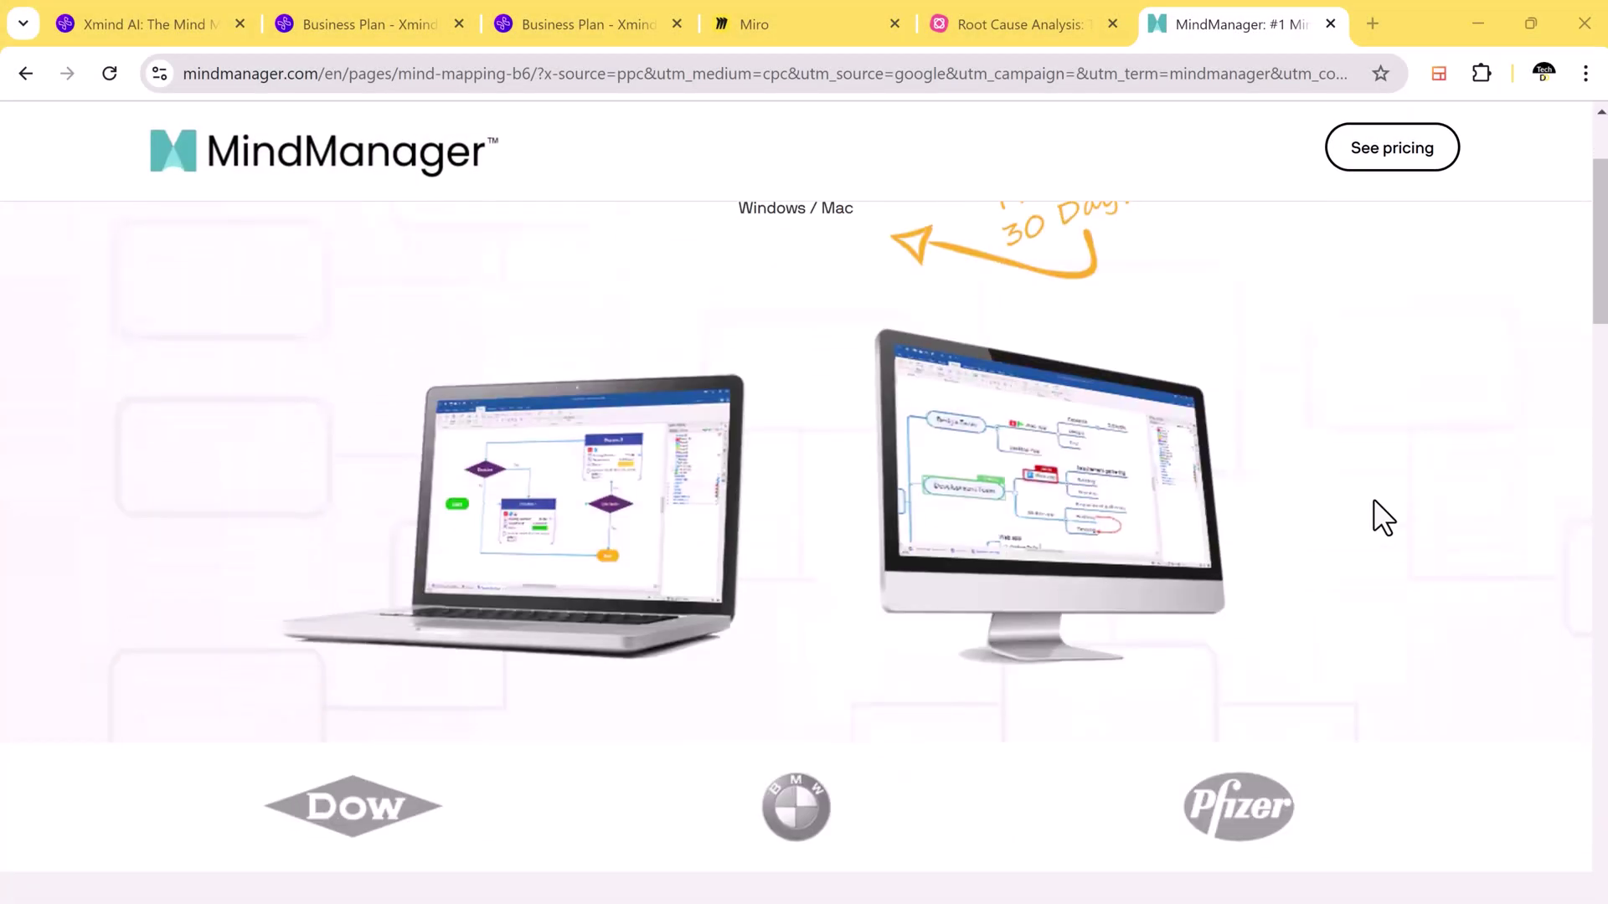
scroll(1374, 499, down, 8)
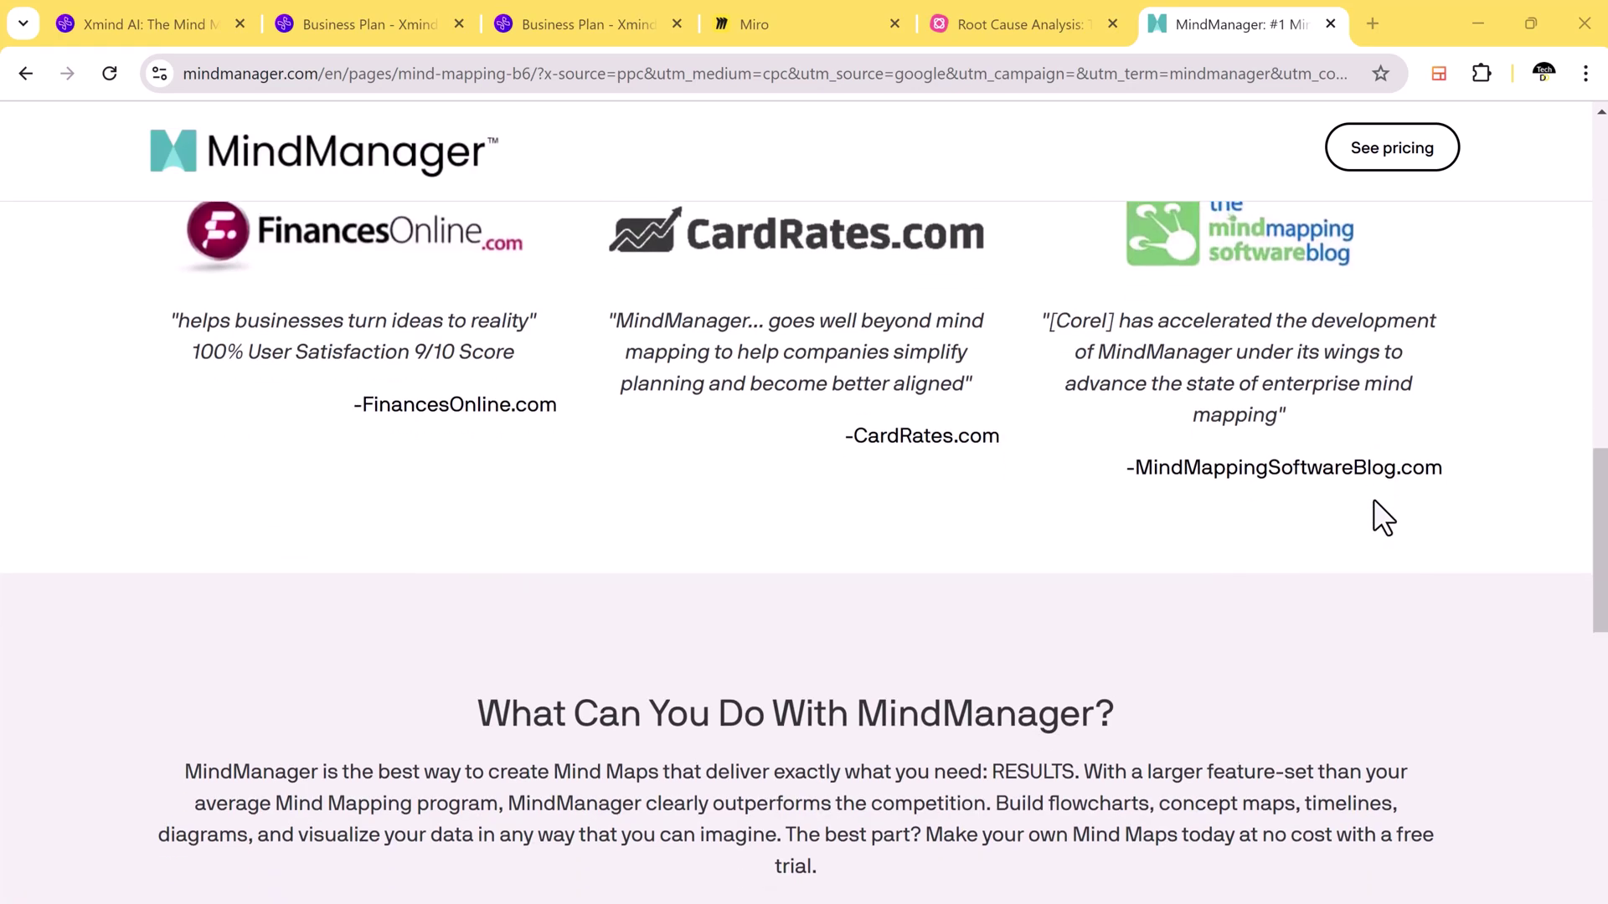
scroll(1373, 499, up, 15)
click(805, 471)
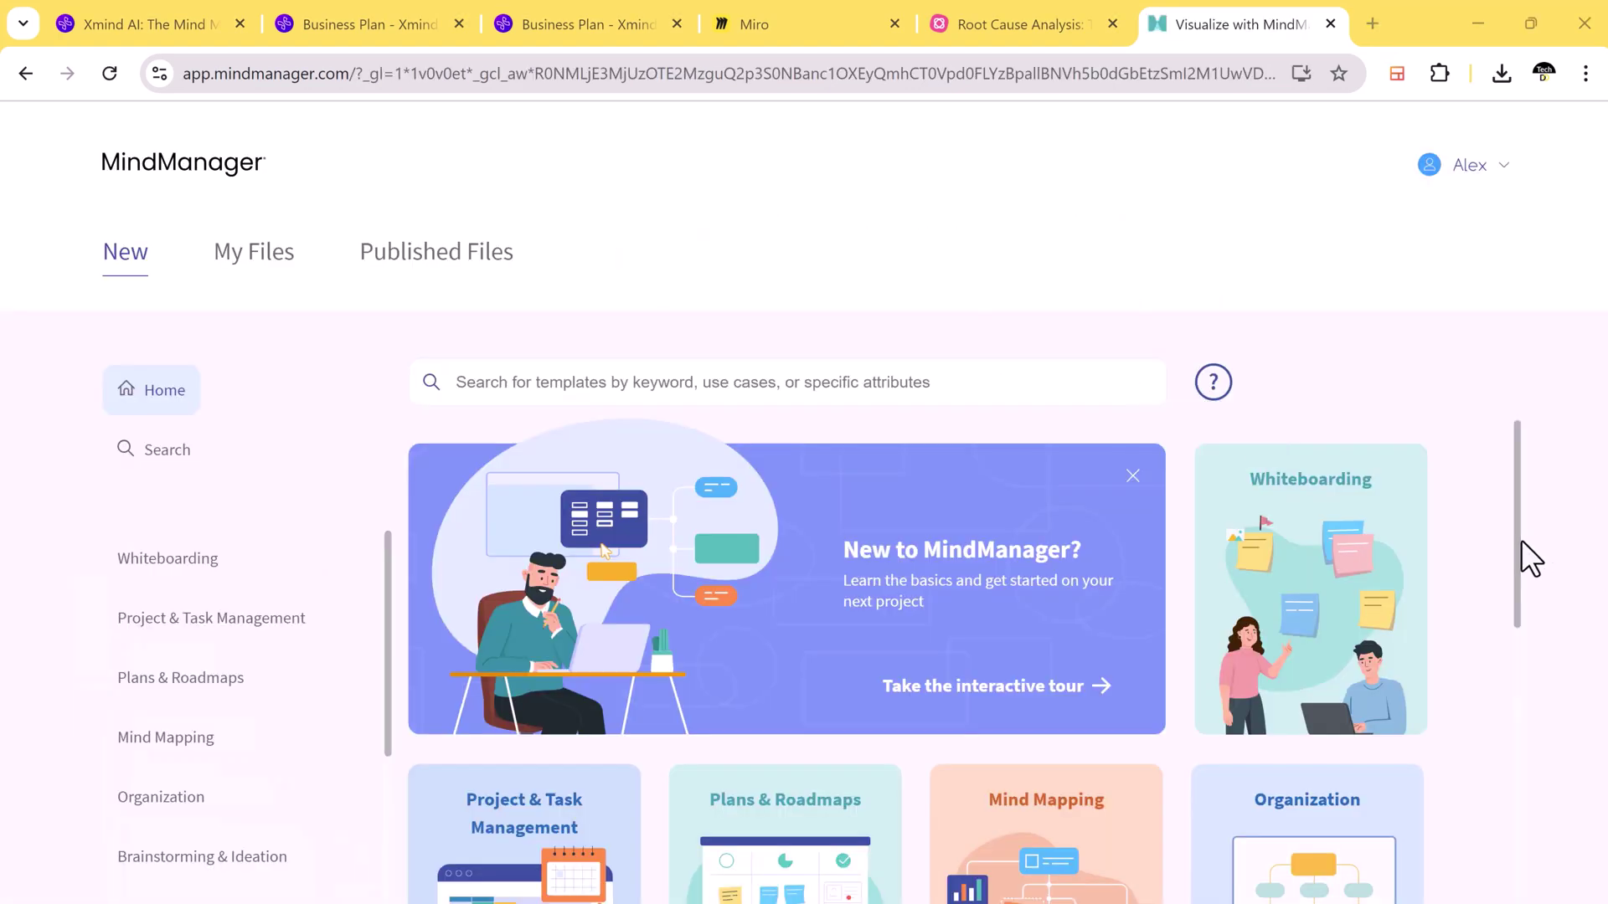
drag(1520, 540, 1522, 671)
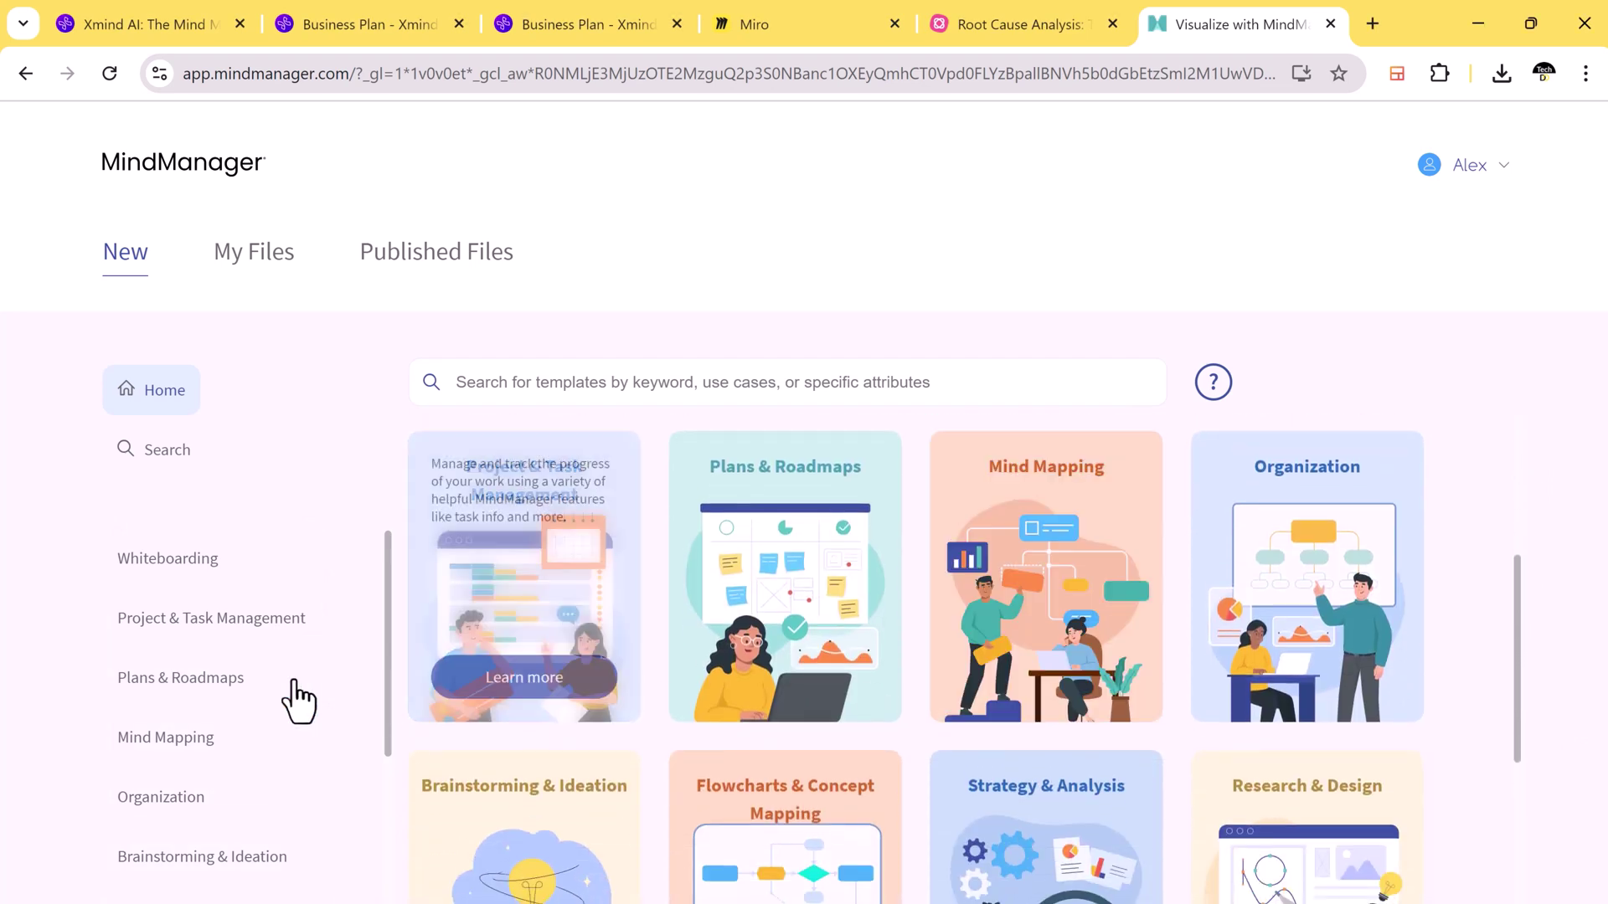
click(188, 745)
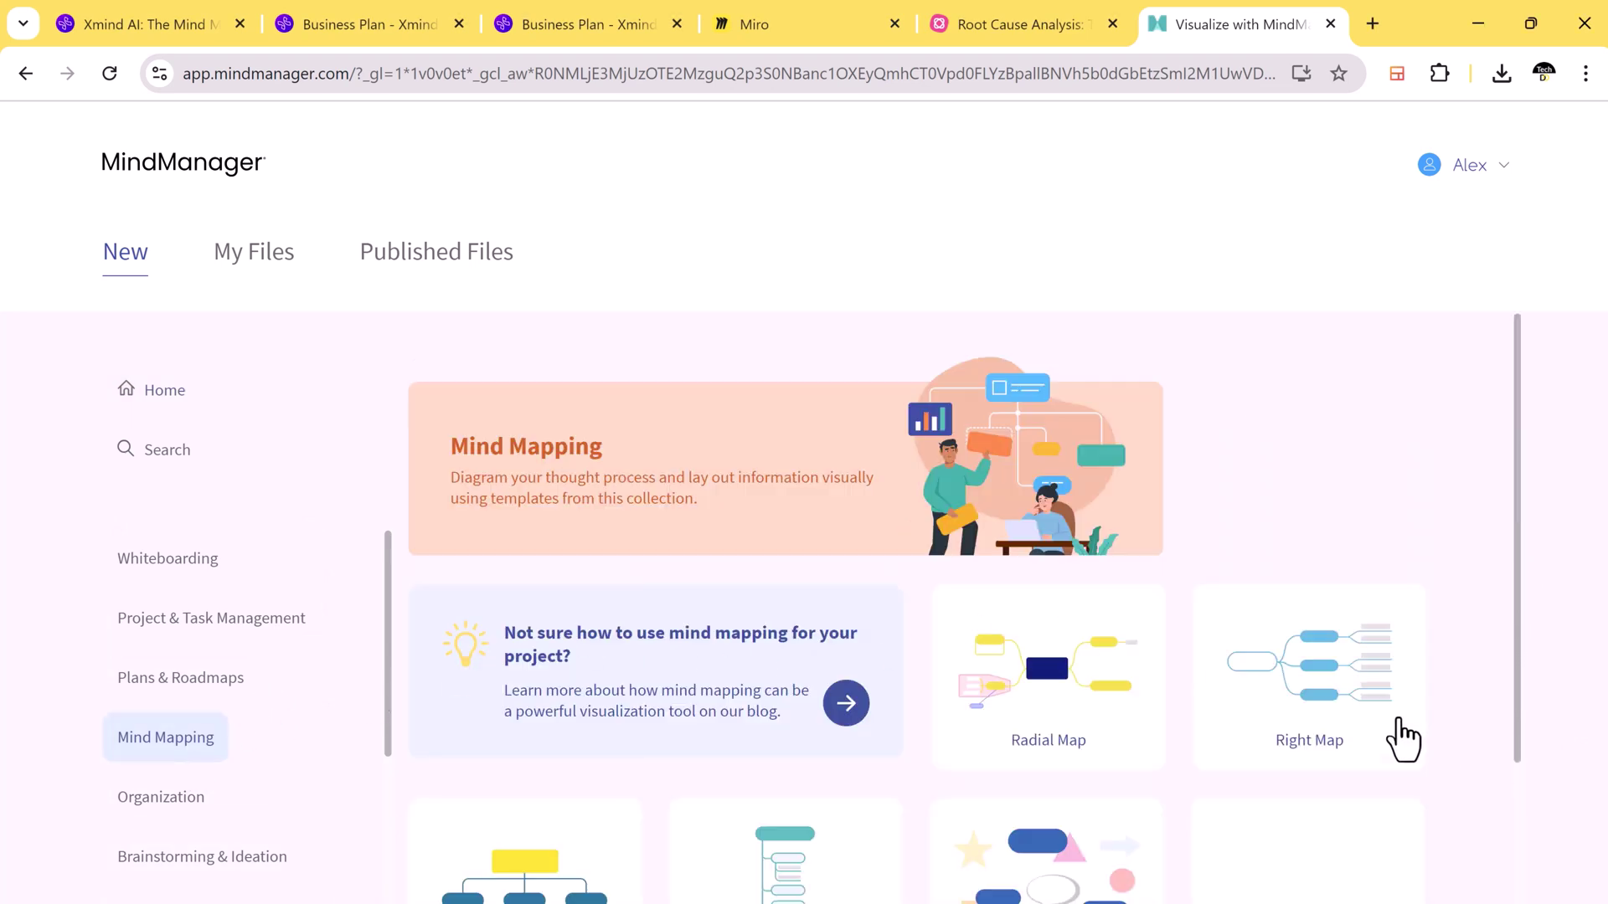
scroll(1402, 739, down, 2)
Step: Create a Right Map, zoom it from 42% to 80%, and check its Design and View options
click(1343, 578)
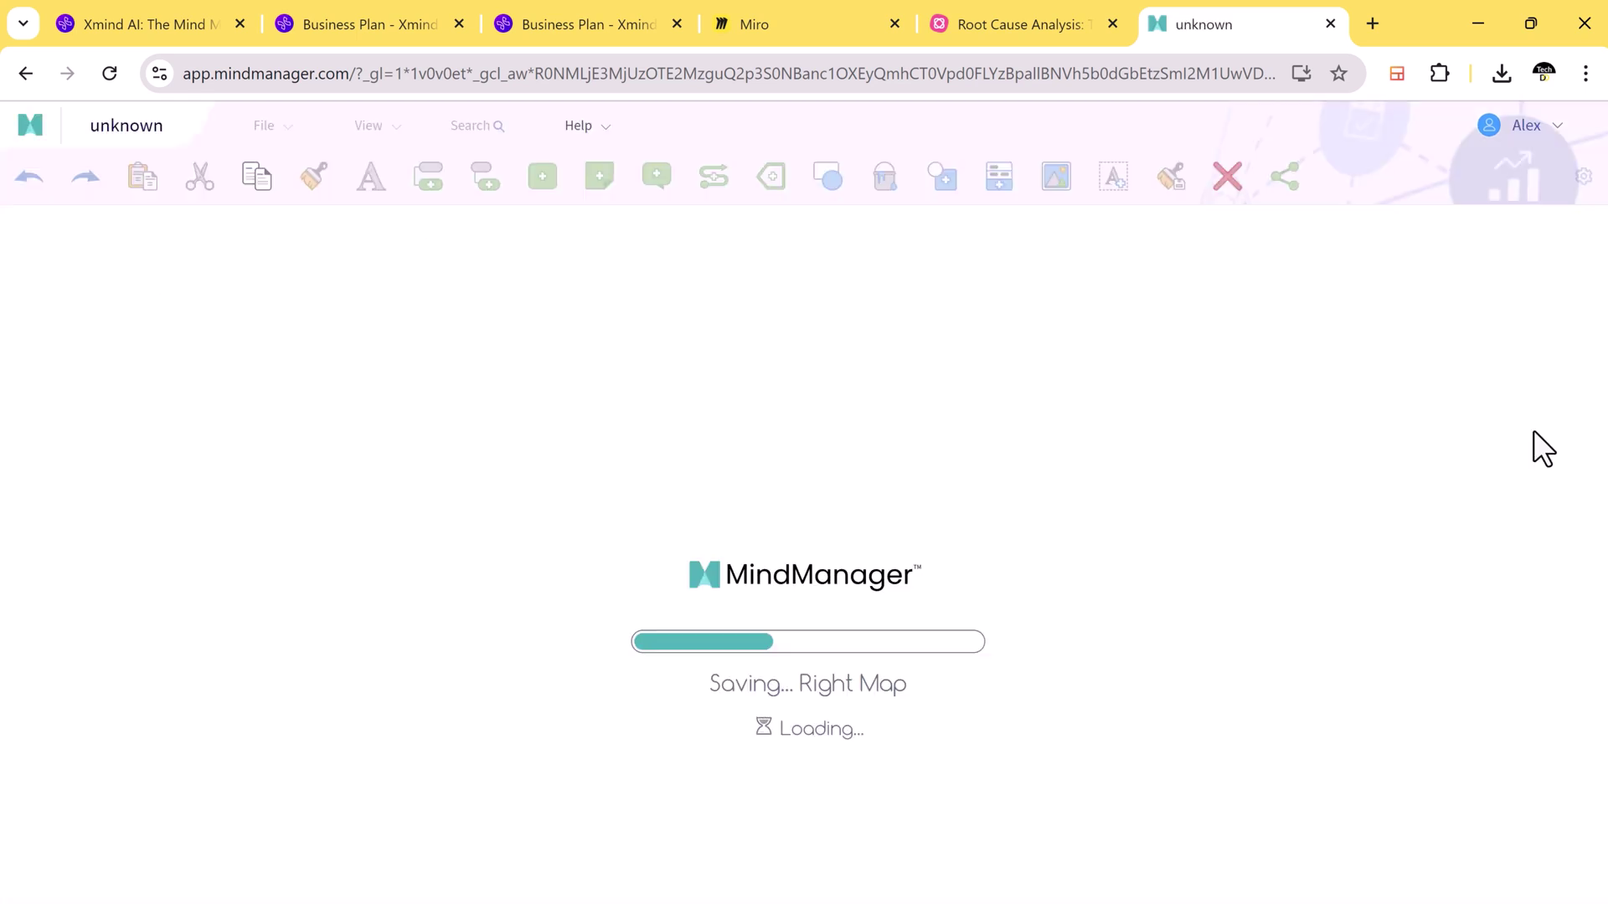
scroll(979, 427, down, 2)
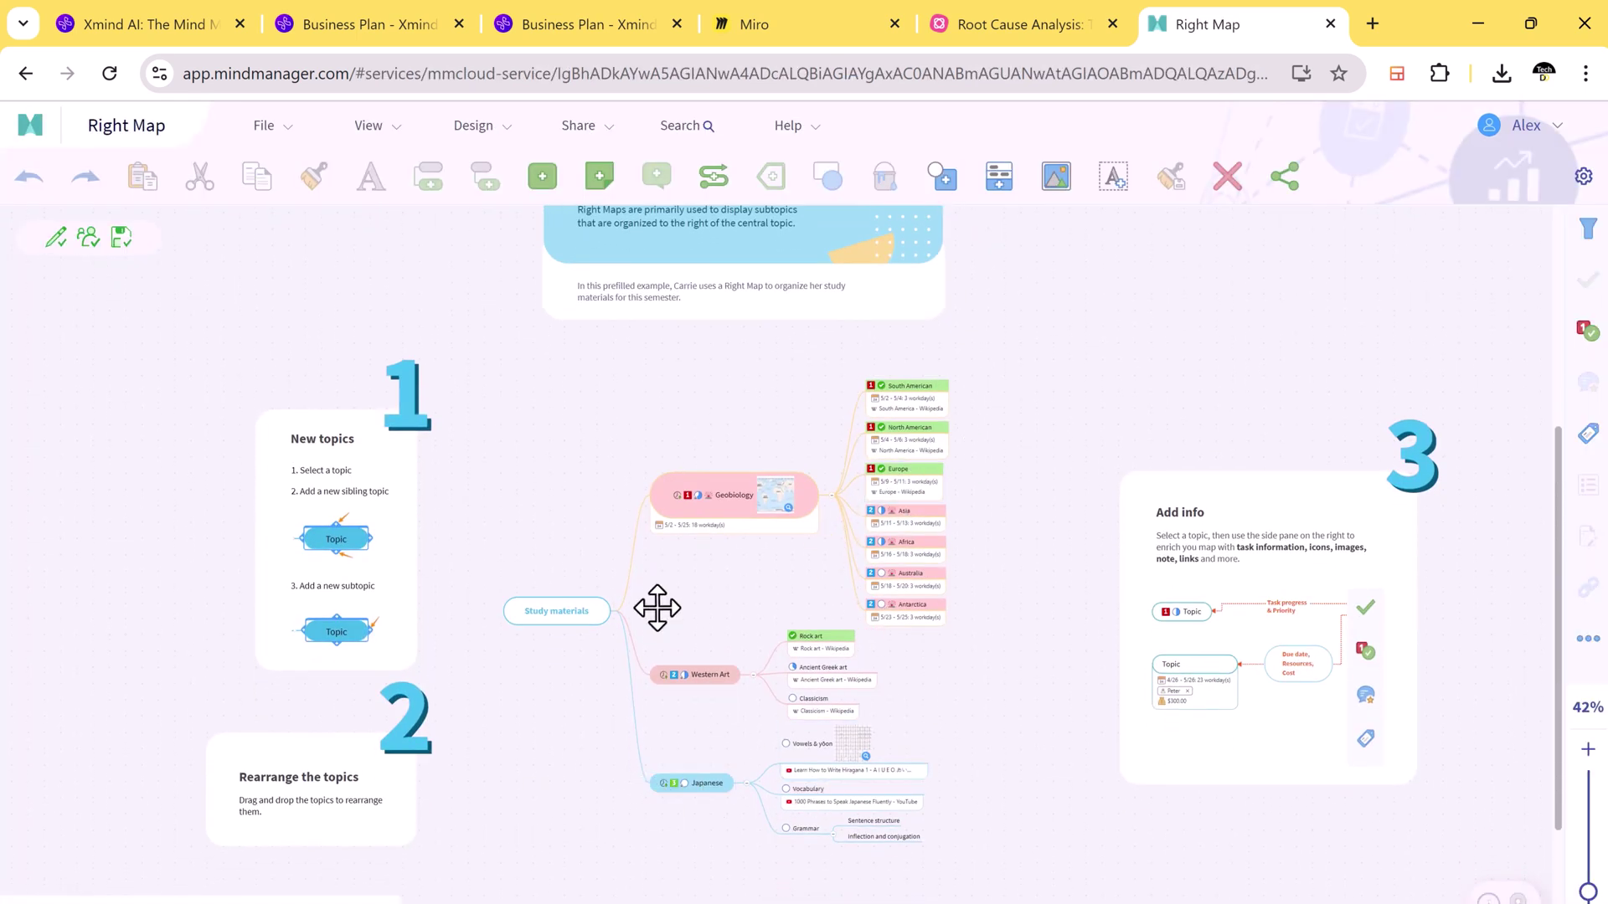
scroll(586, 535, up, 4)
scroll(1216, 570, down, 4)
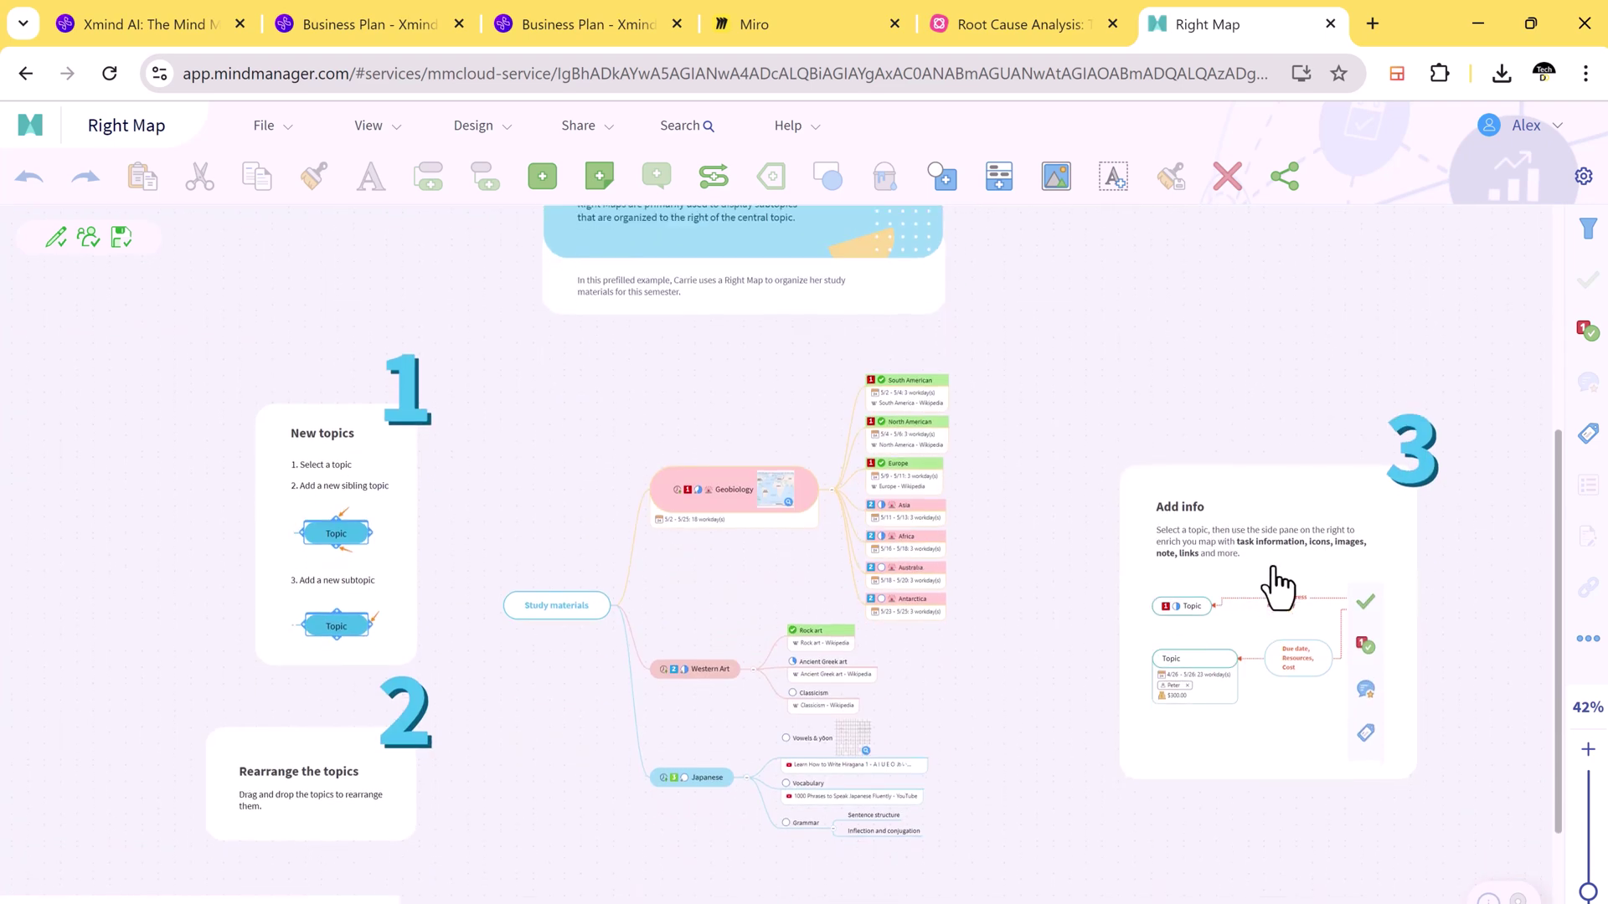
scroll(1279, 589, down, 2)
drag(1590, 893, 1588, 879)
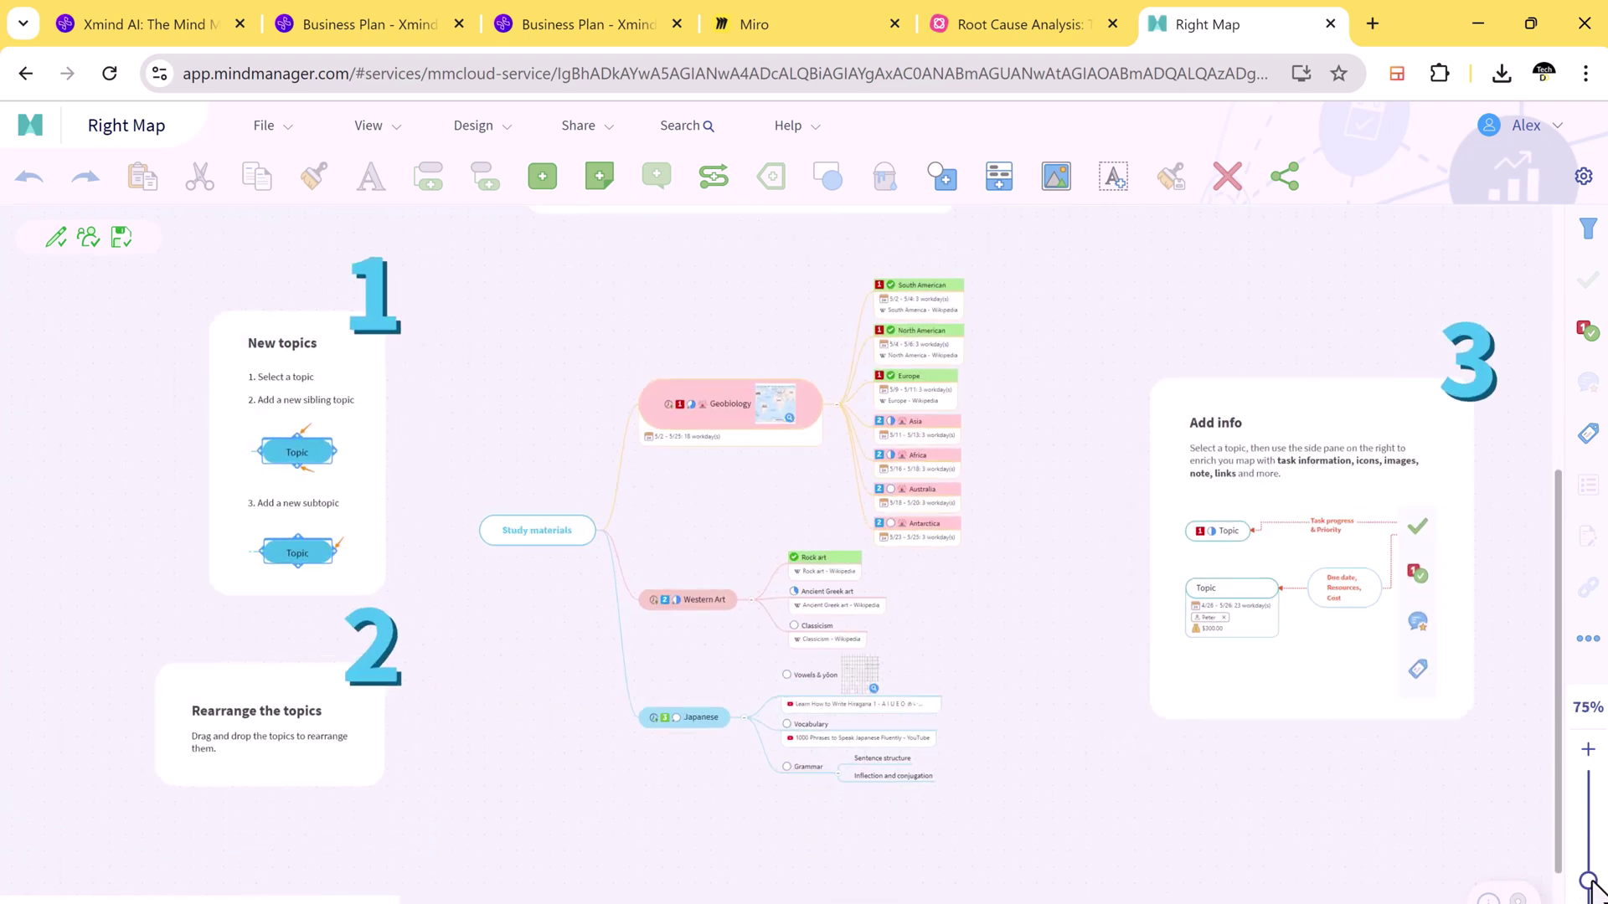
scroll(1224, 620, down, 2)
scroll(1223, 620, up, 2)
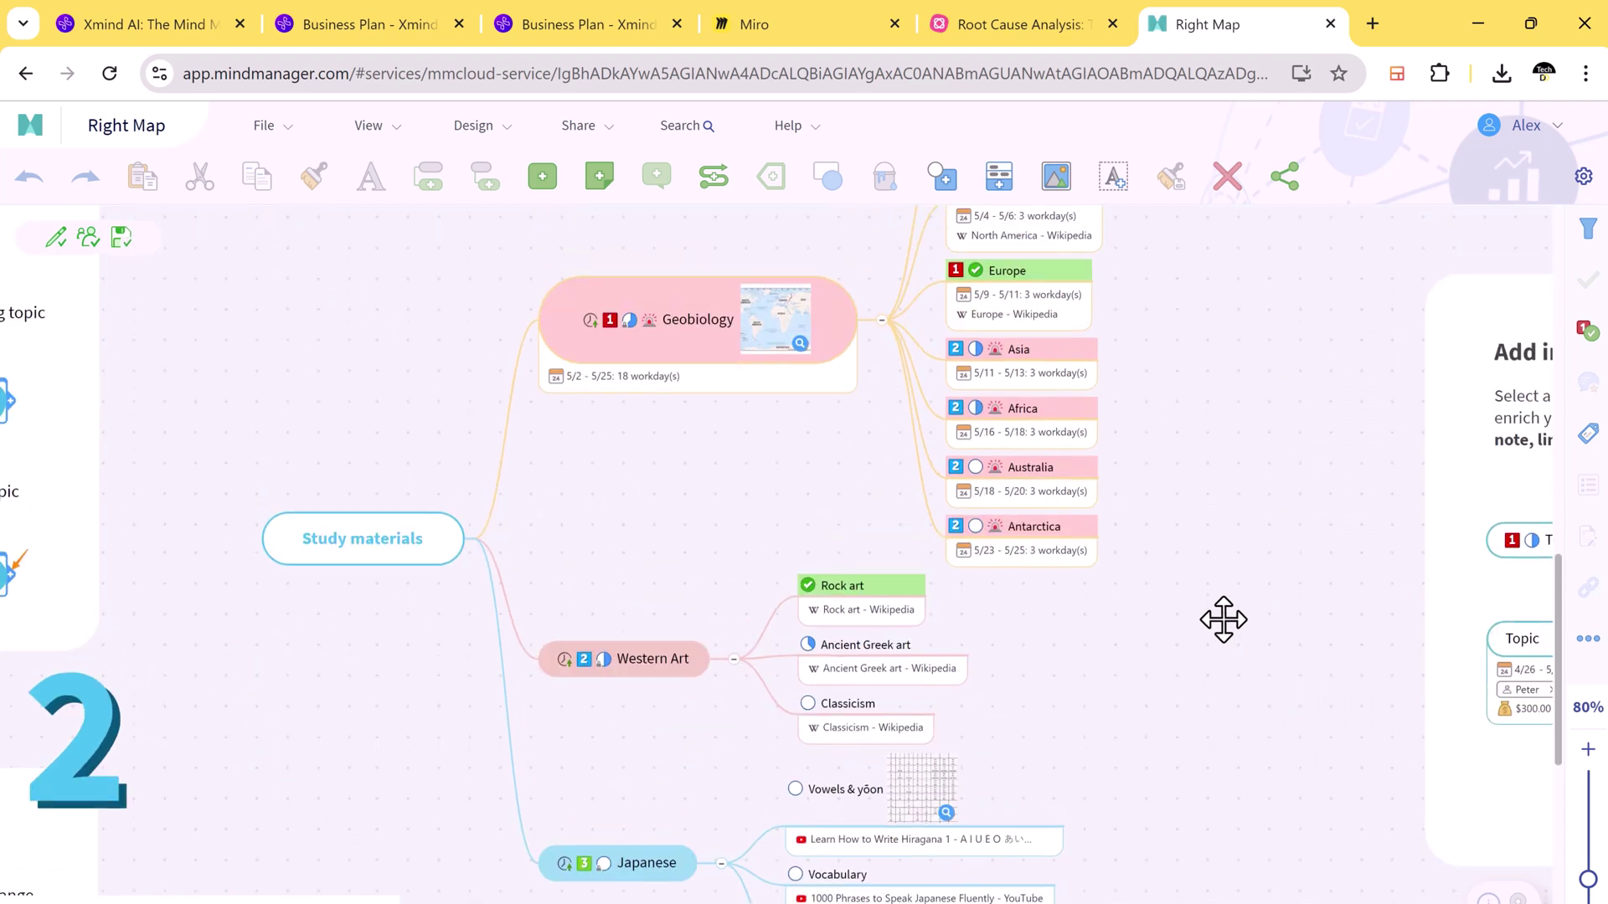
scroll(761, 635, left, 5)
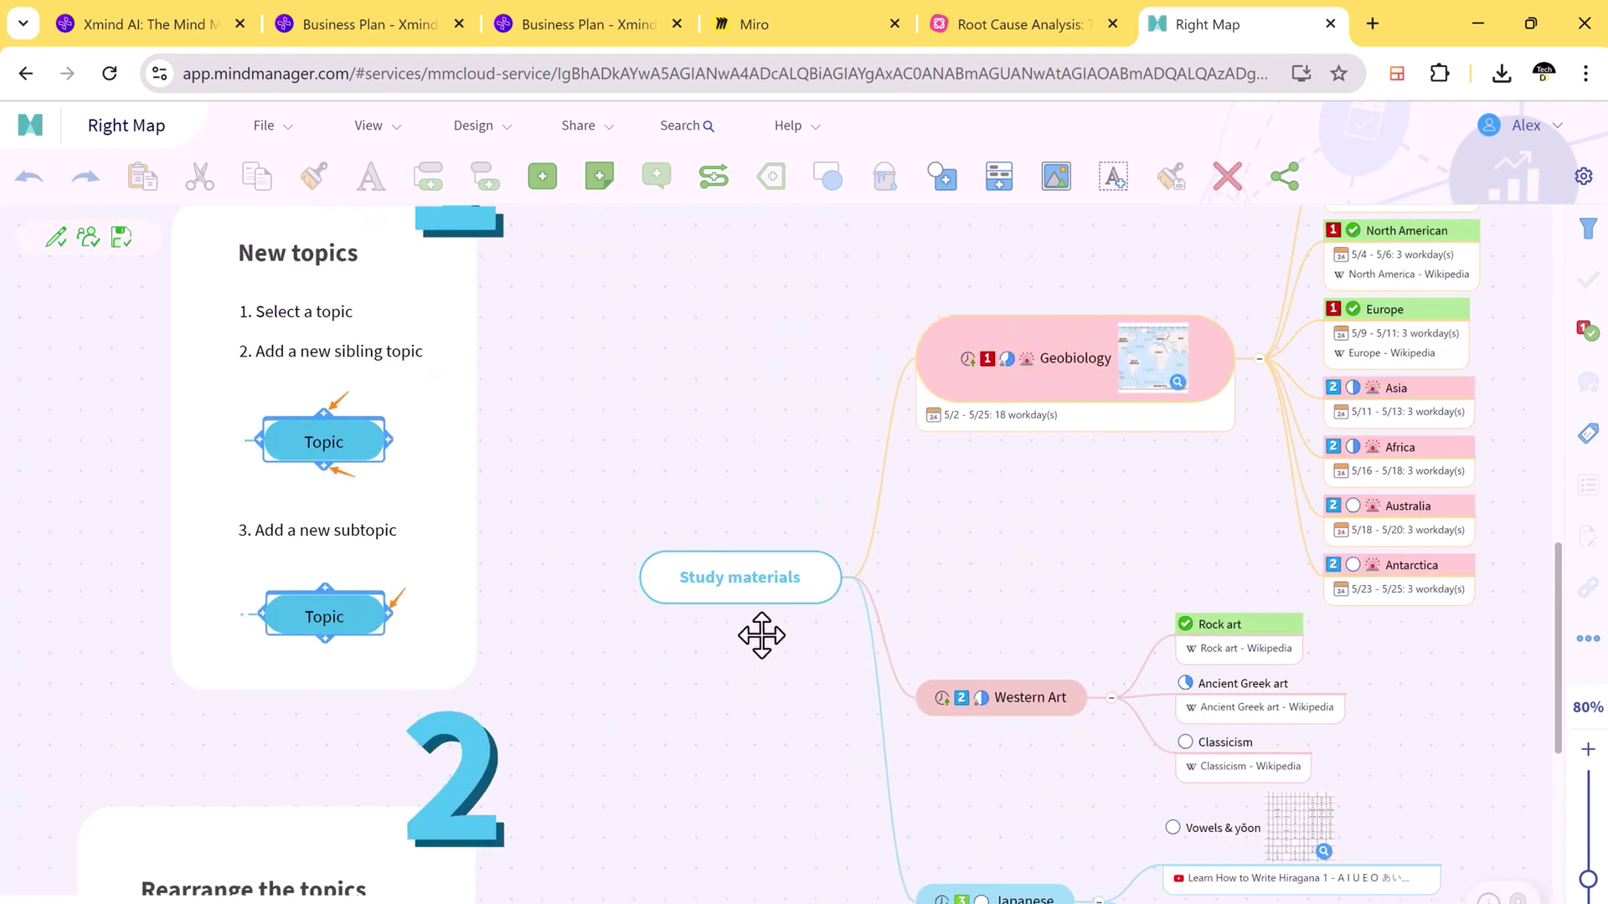
scroll(732, 355, up, 2)
scroll(732, 355, up, 1)
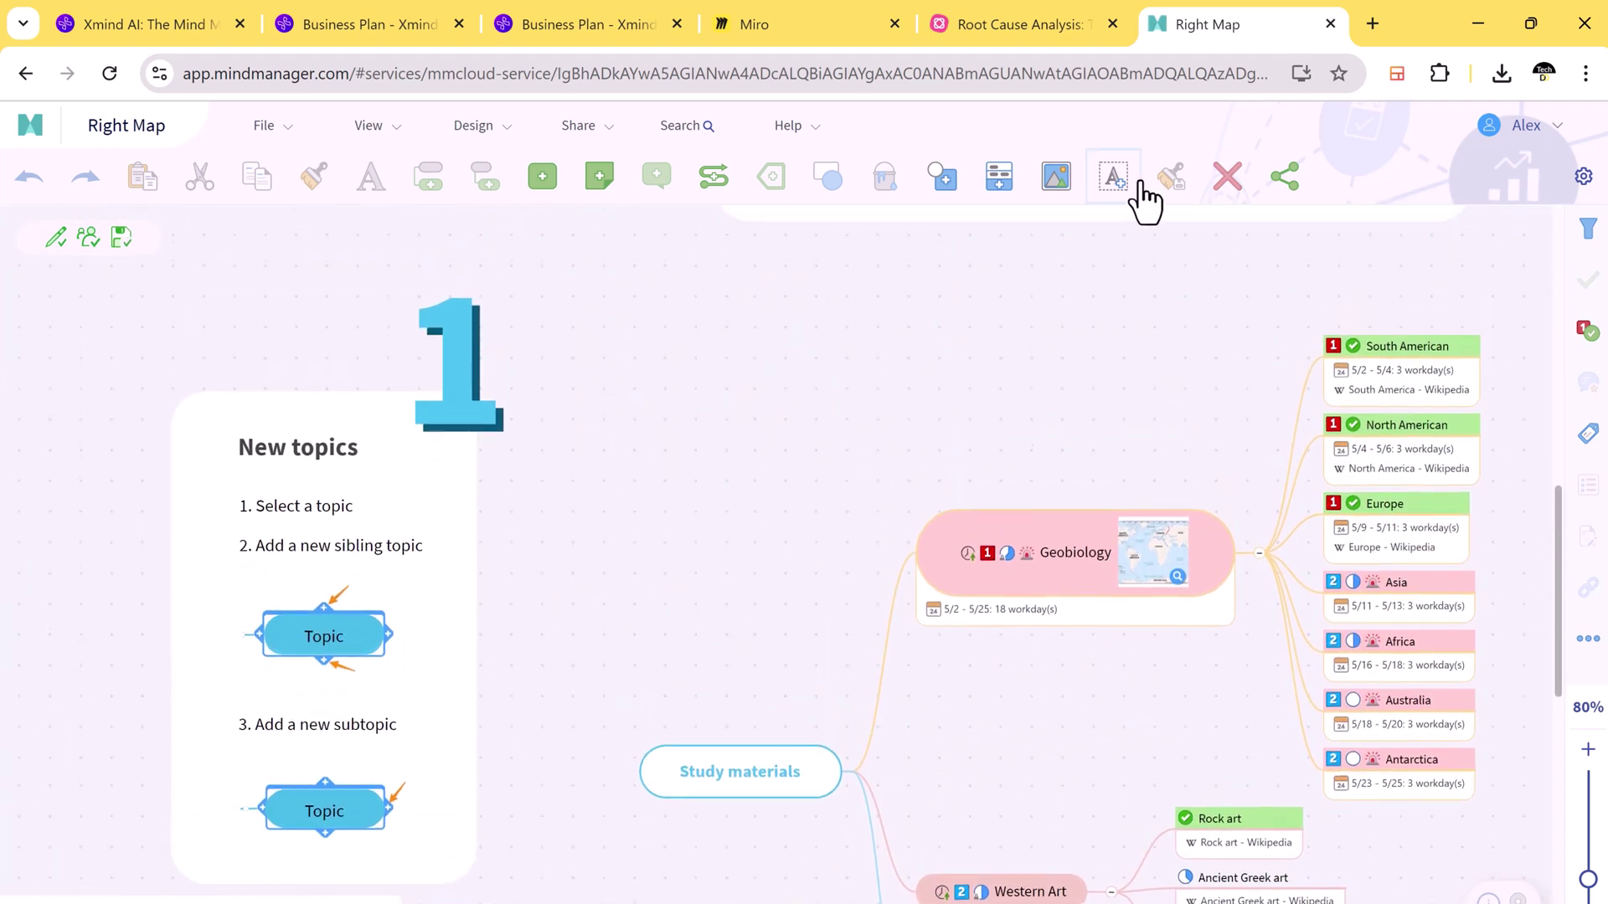
click(492, 137)
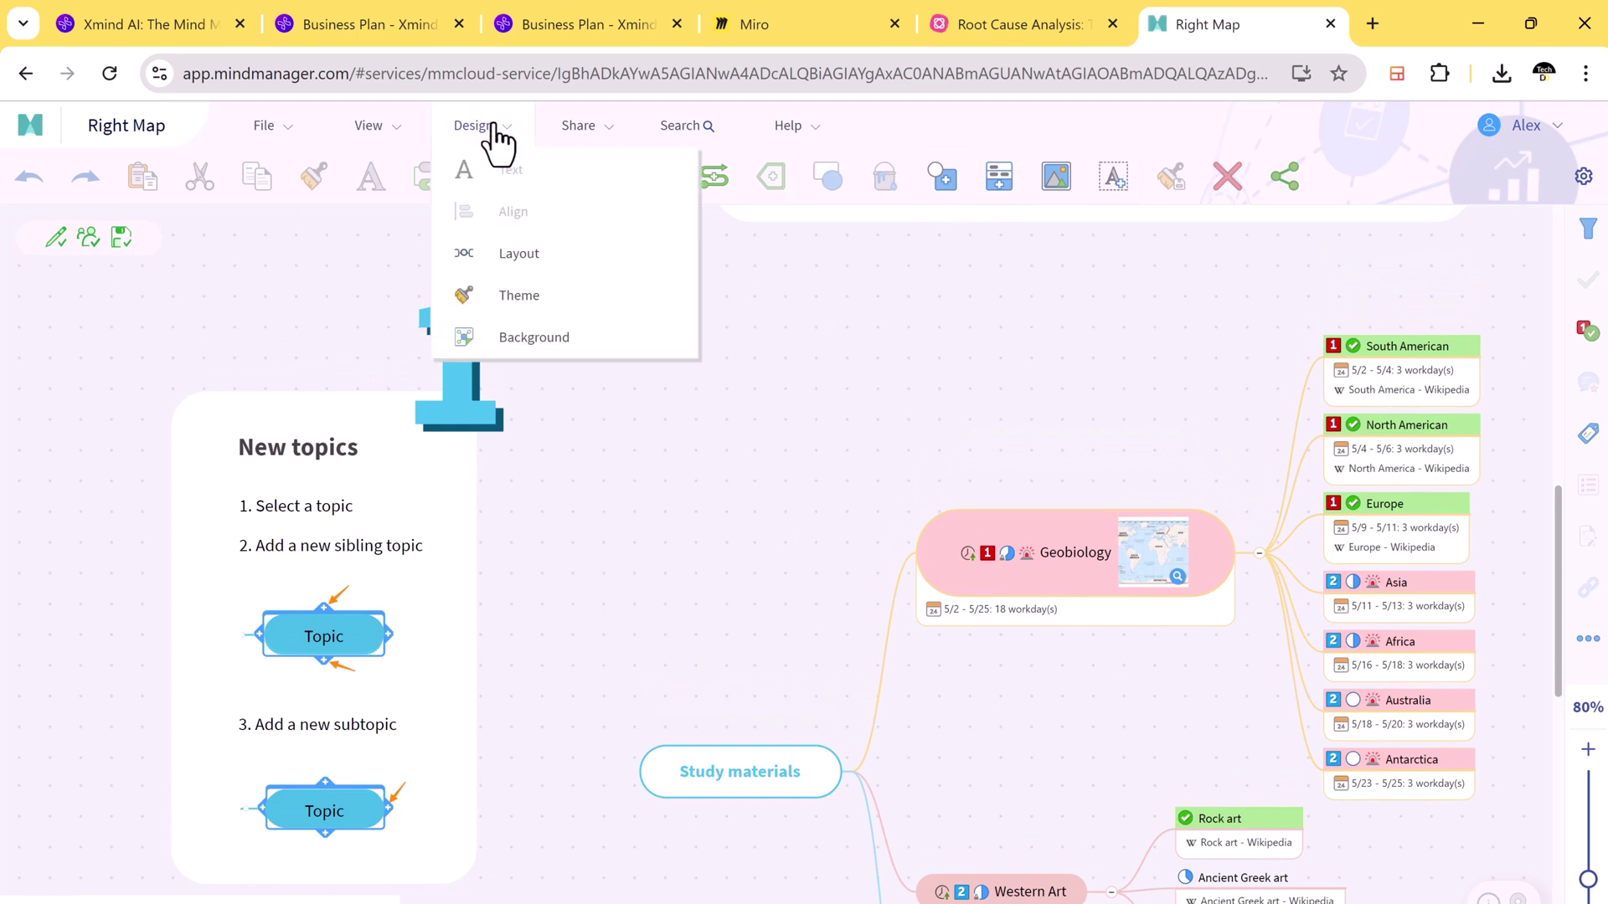
click(400, 138)
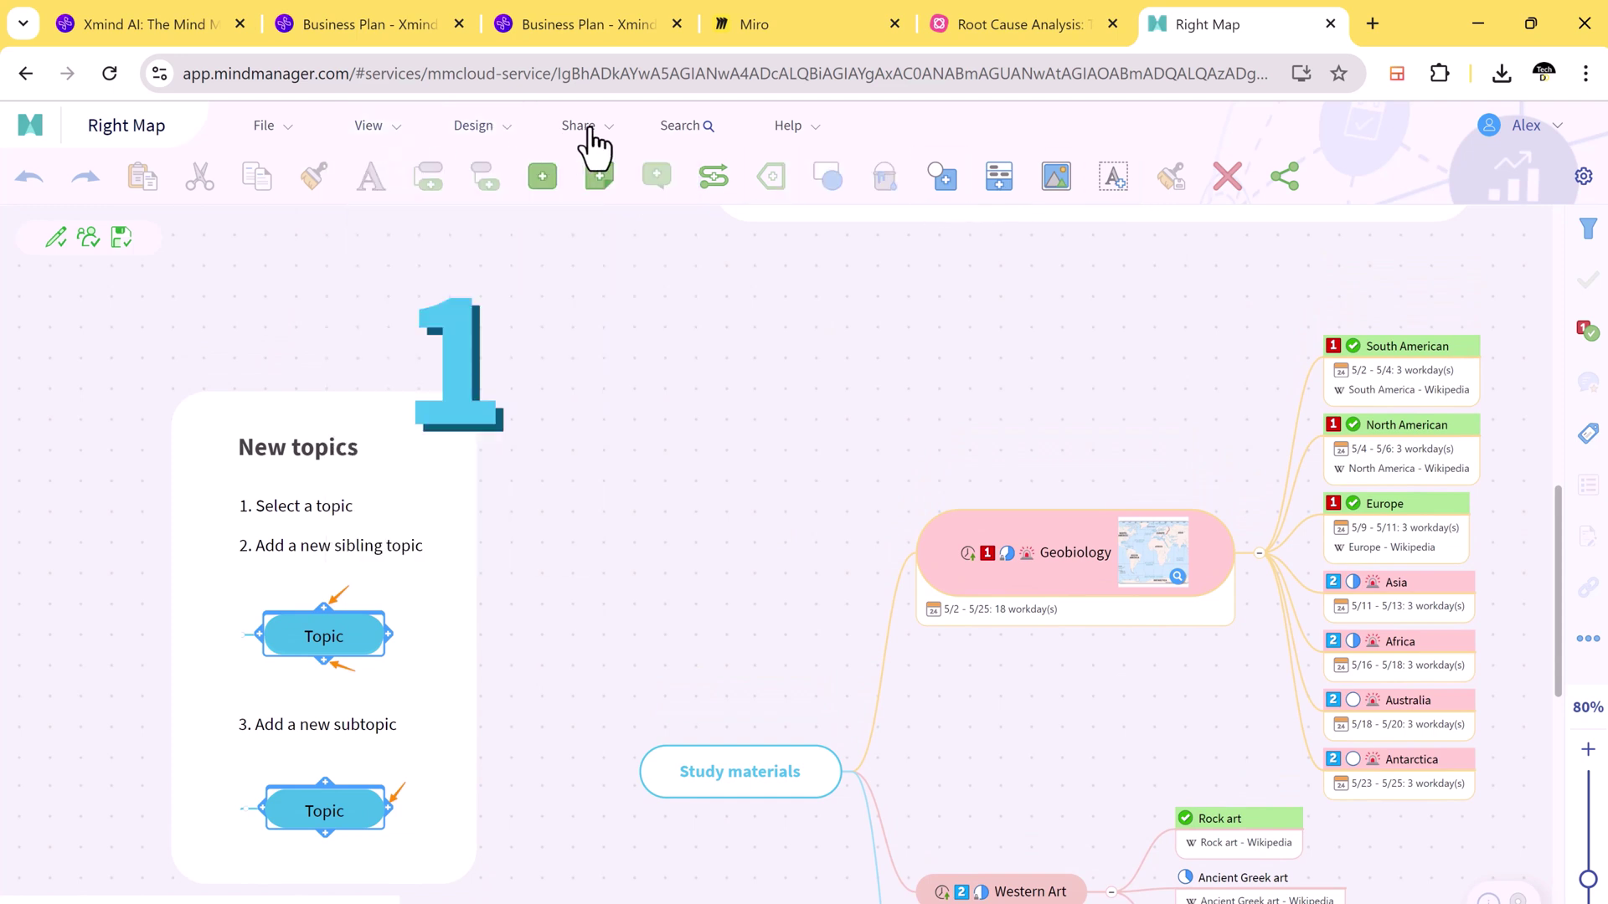
Step: Show the Export as formats for the colourful Xmind Business Plan map
click(371, 22)
click(559, 18)
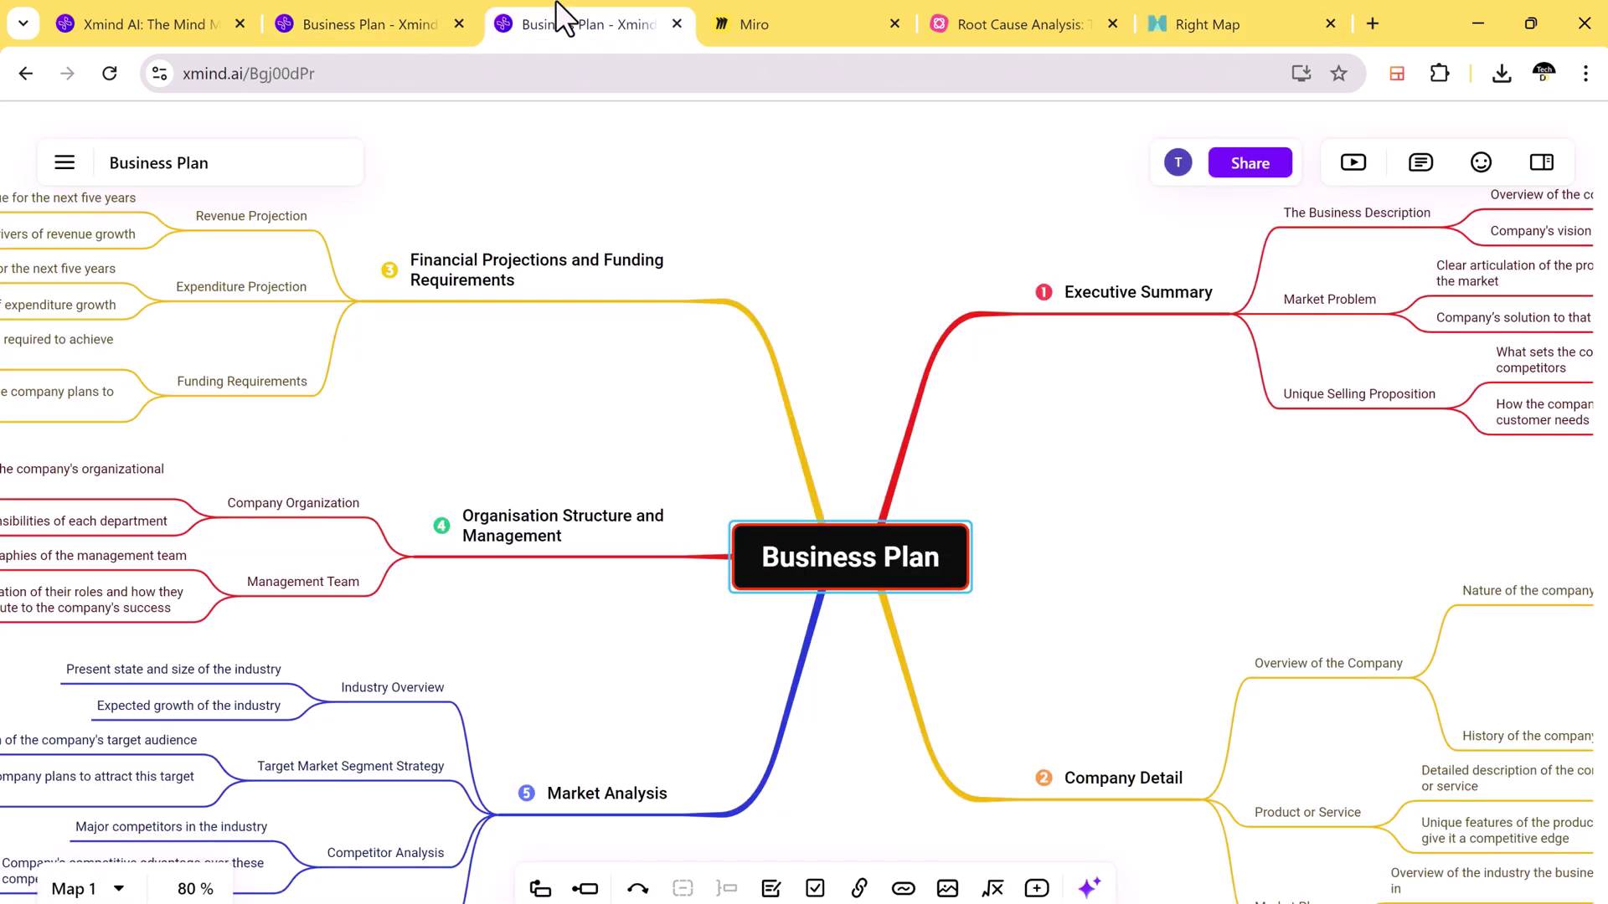
click(64, 161)
mouse_move(116, 604)
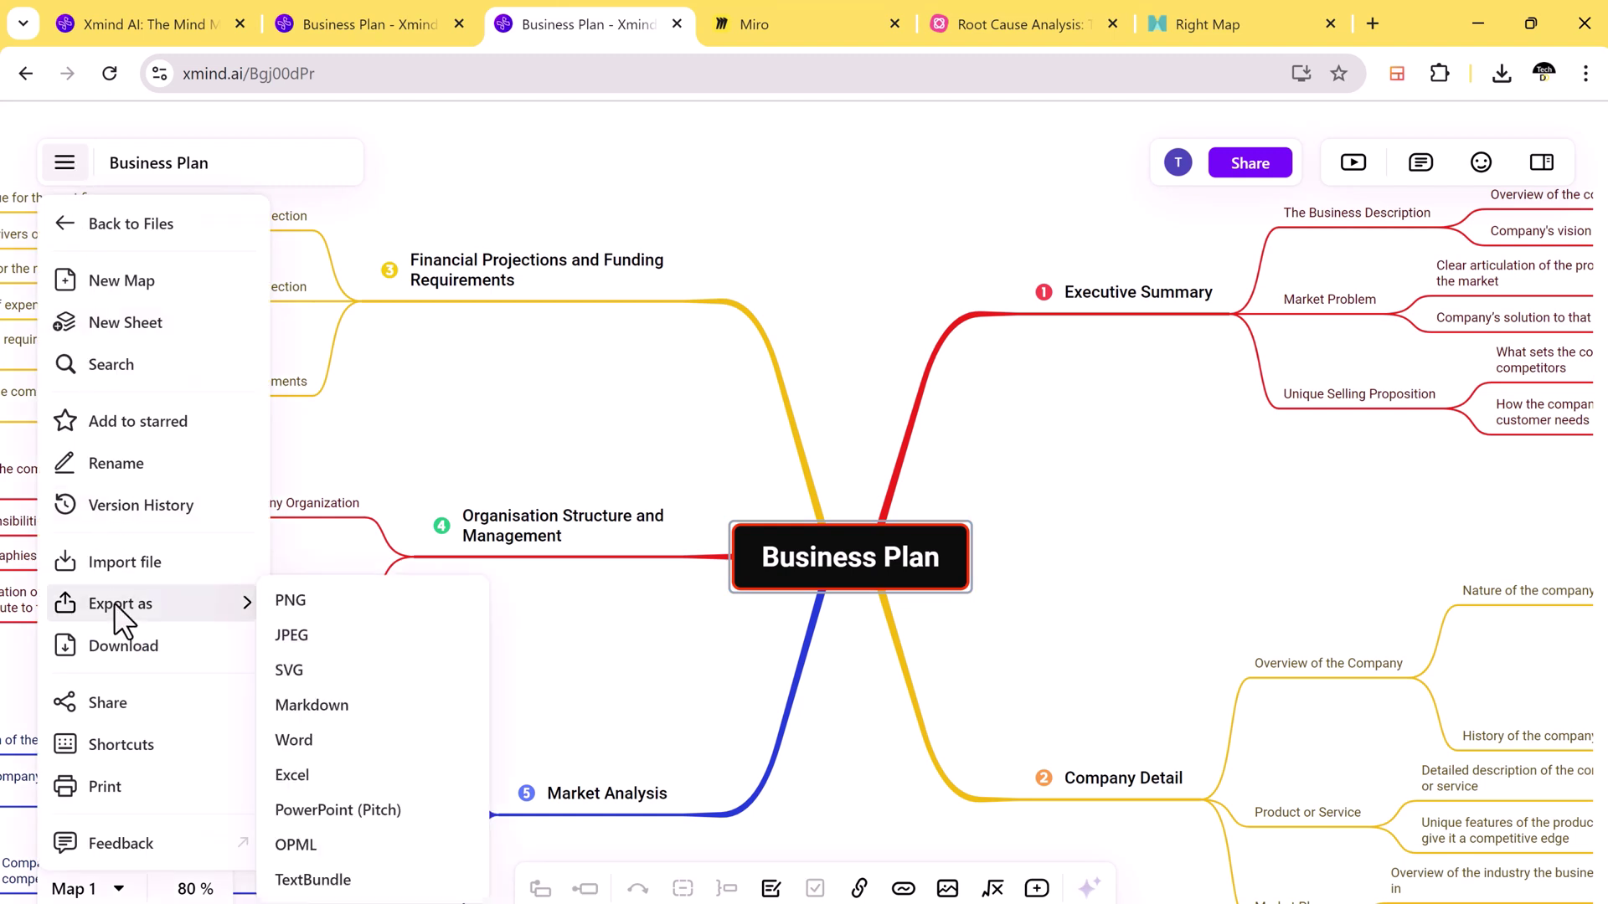
Step: Close the options list and scroll the xmind.ai homepage down to 'Co-create seamlessly'
click(1194, 515)
click(168, 18)
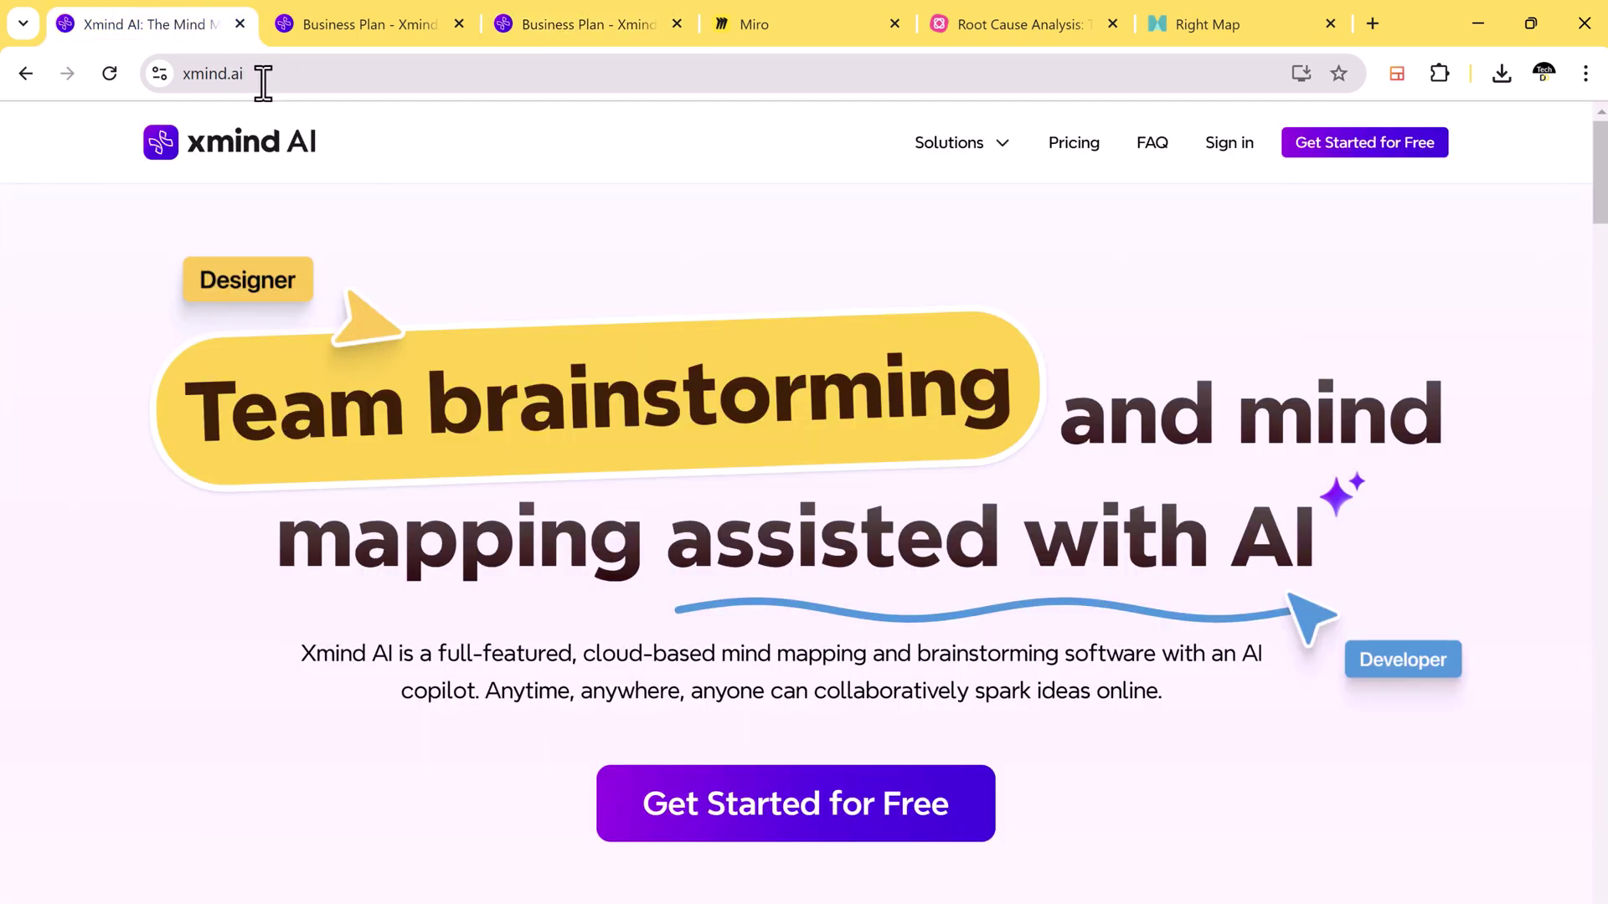
scroll(1455, 442, down, 5)
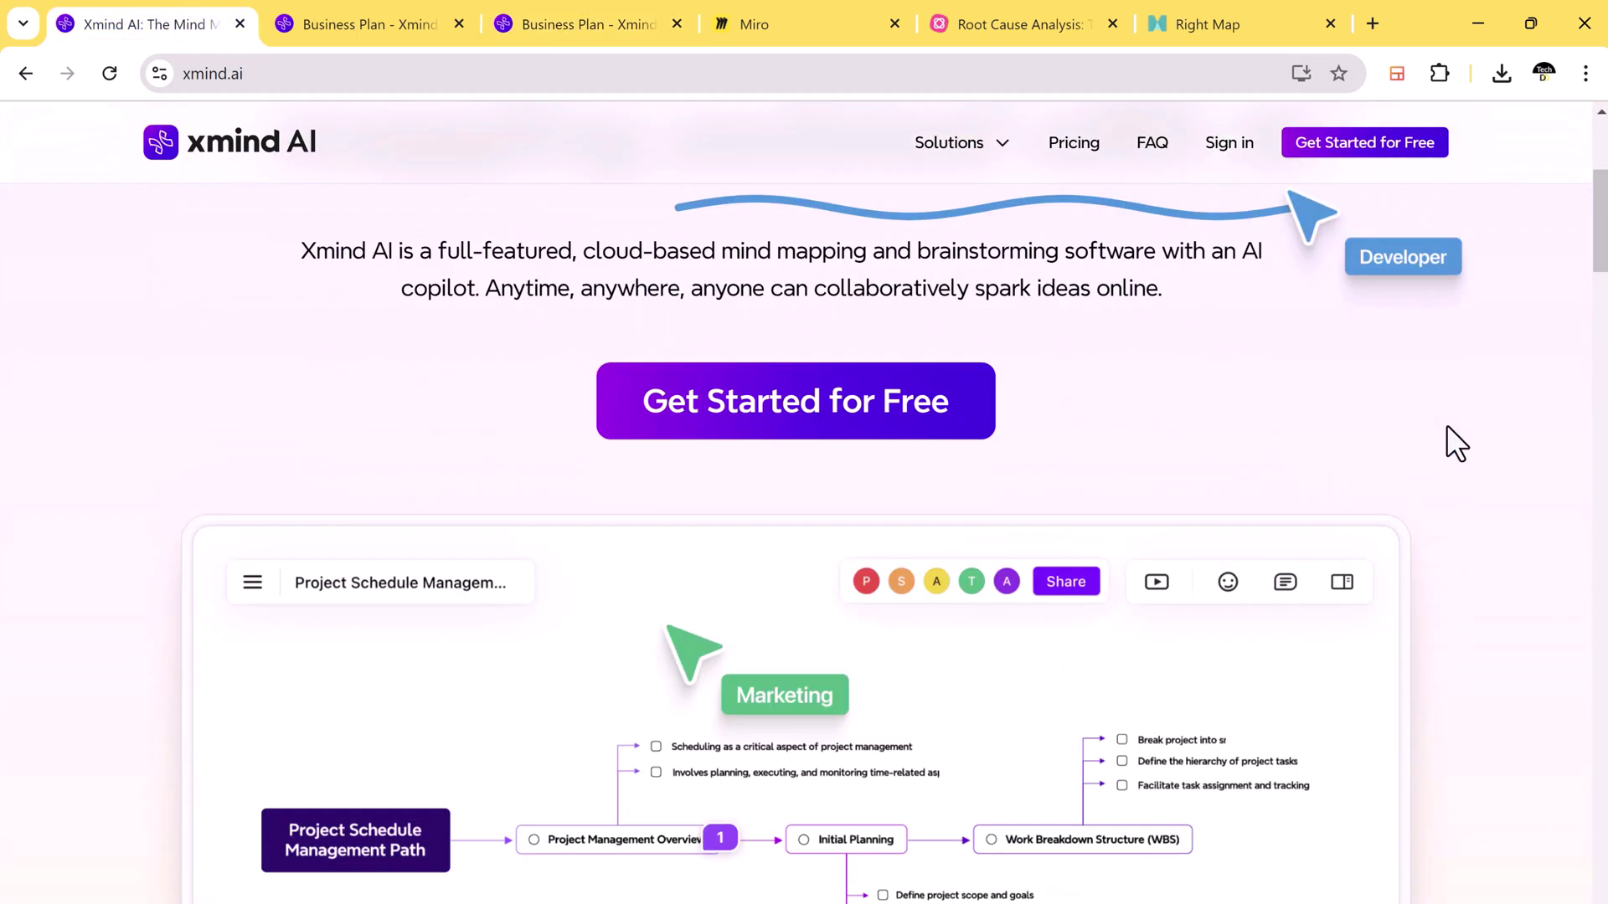
scroll(1446, 428, down, 4)
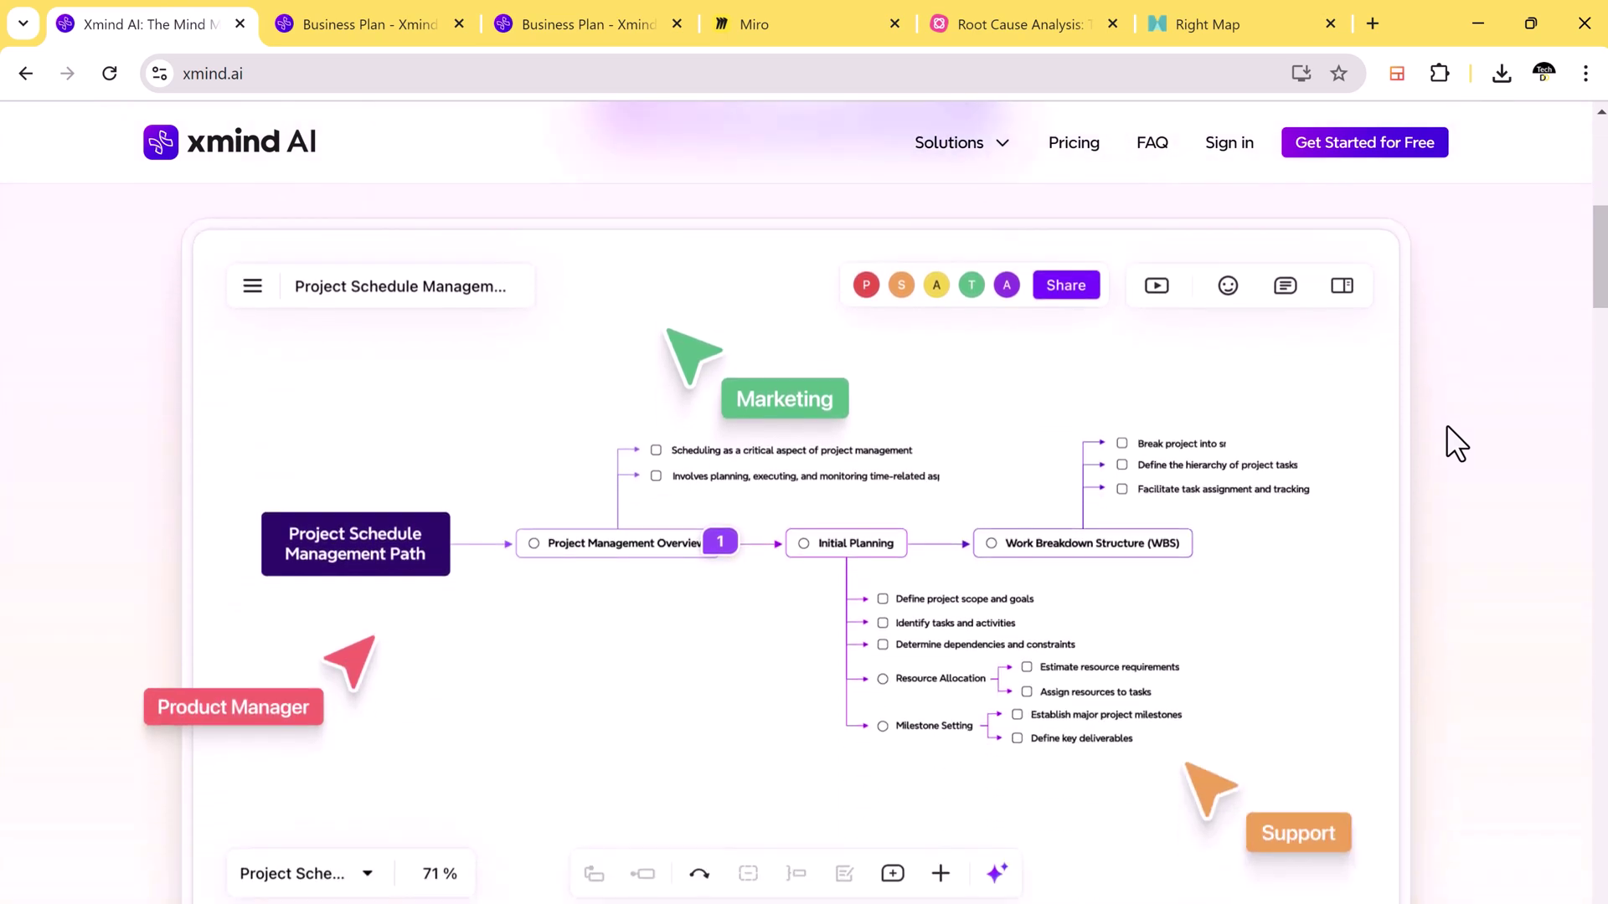
scroll(1456, 444, down, 1)
scroll(1447, 428, down, 11)
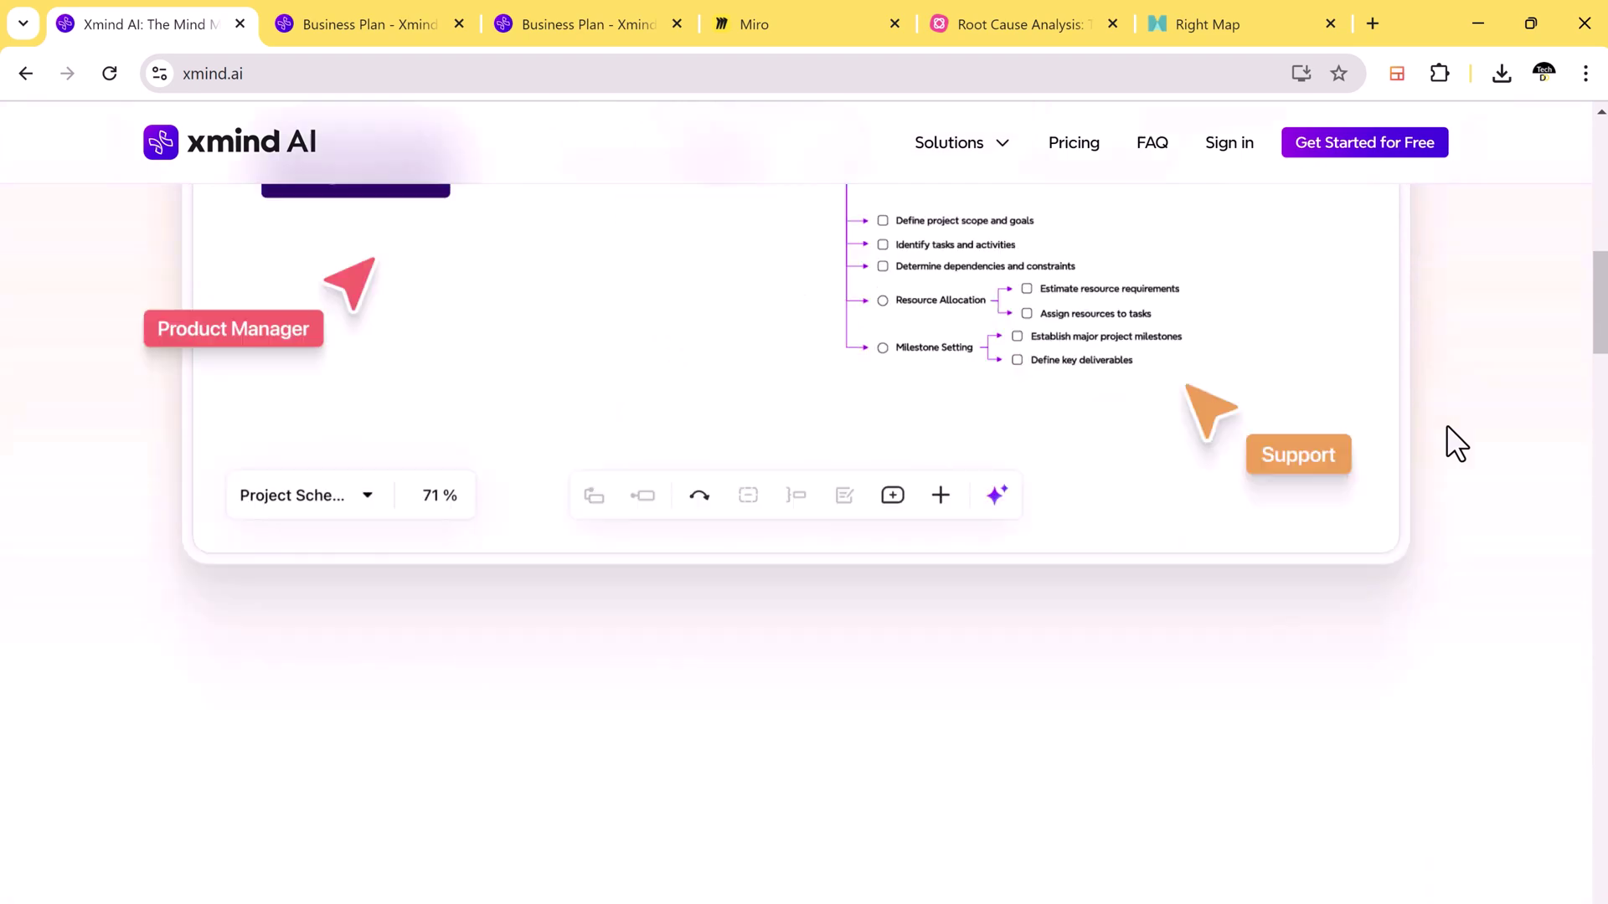
scroll(1447, 427, down, 15)
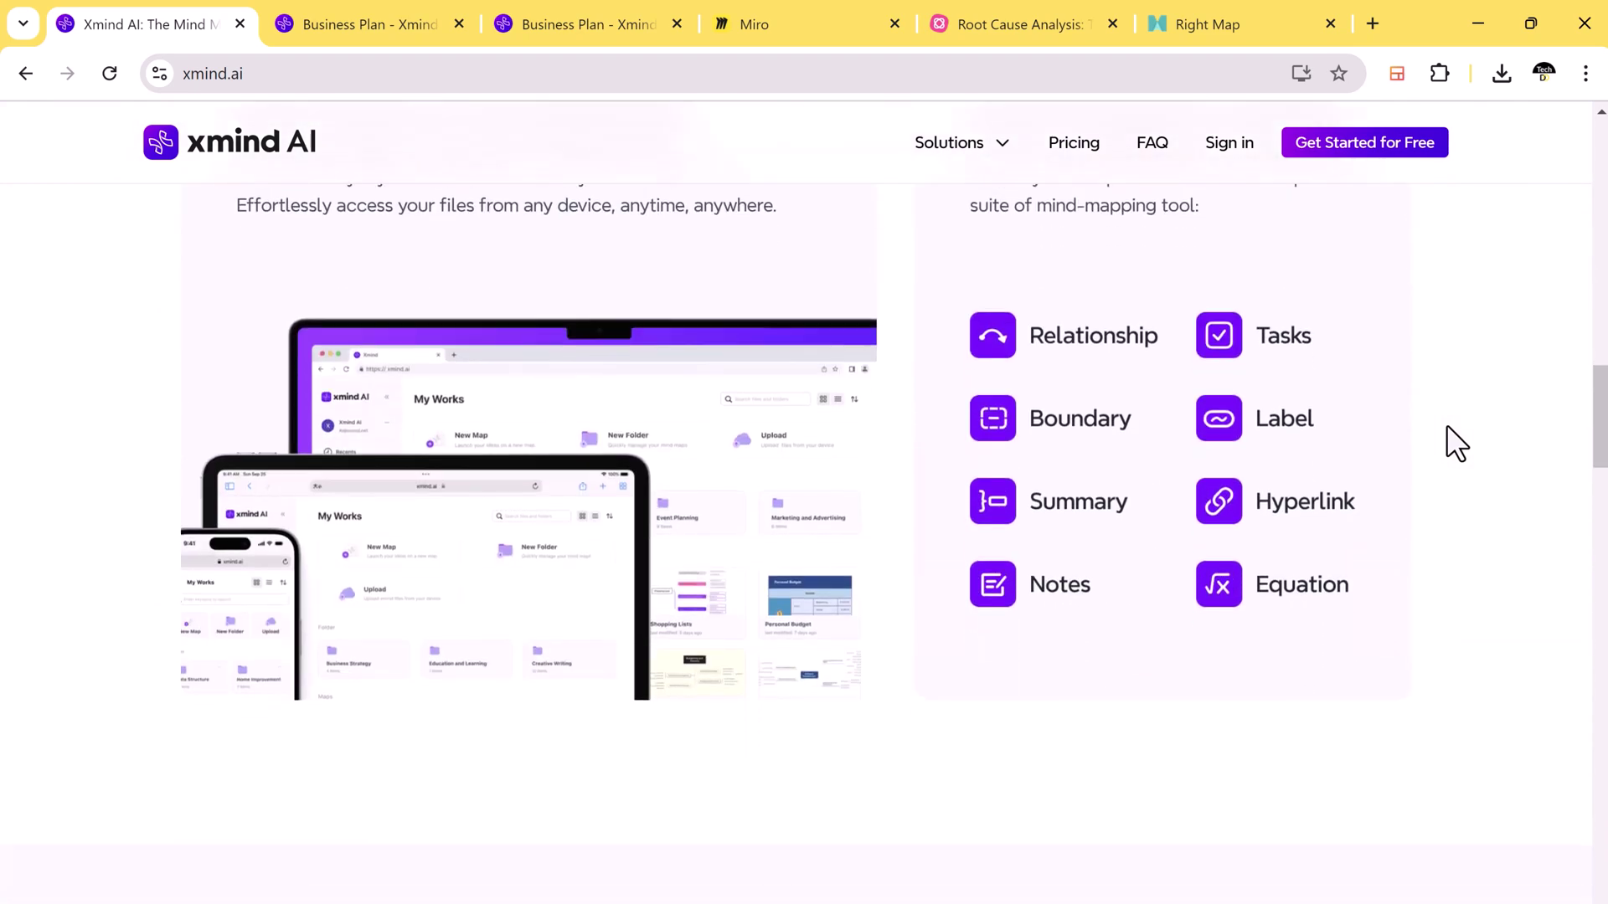
scroll(1446, 425, down, 5)
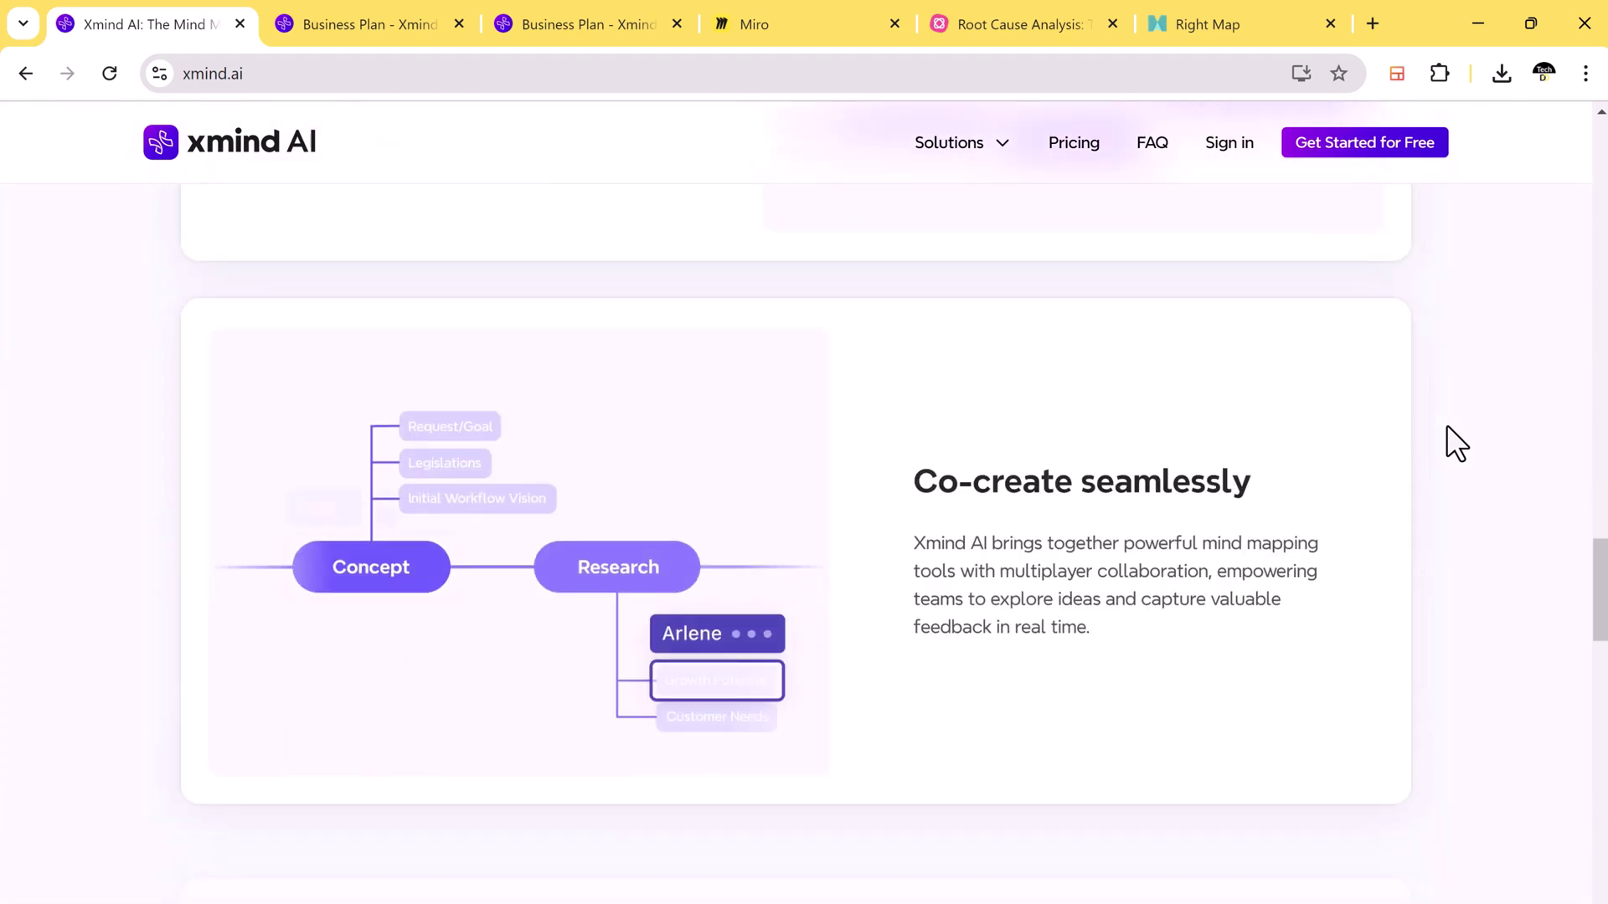